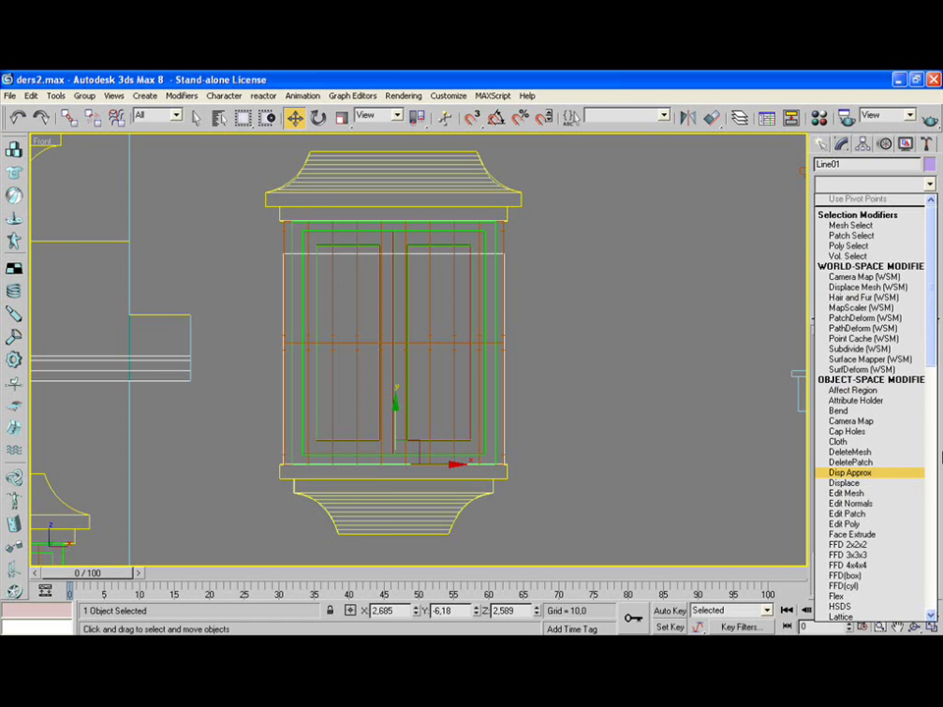
Add an Edit Mesh modifier to Line01 and raise its four top vertices toward the cornice.
scroll(932, 378, "down", 1)
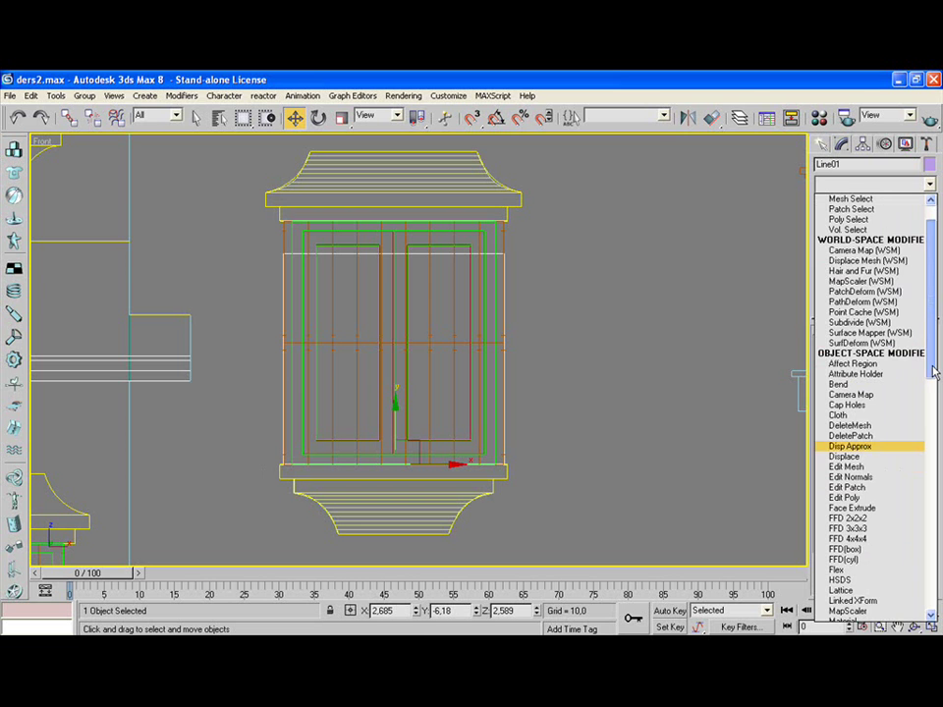
left_click(866, 467)
left_click(830, 357)
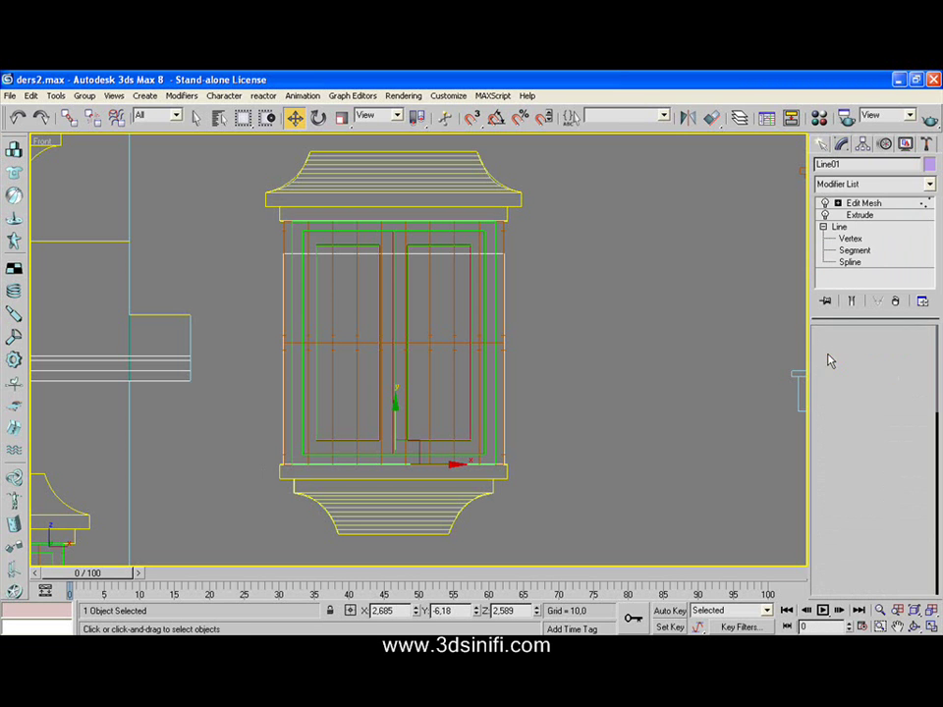
left_click_drag(533, 236, 273, 273)
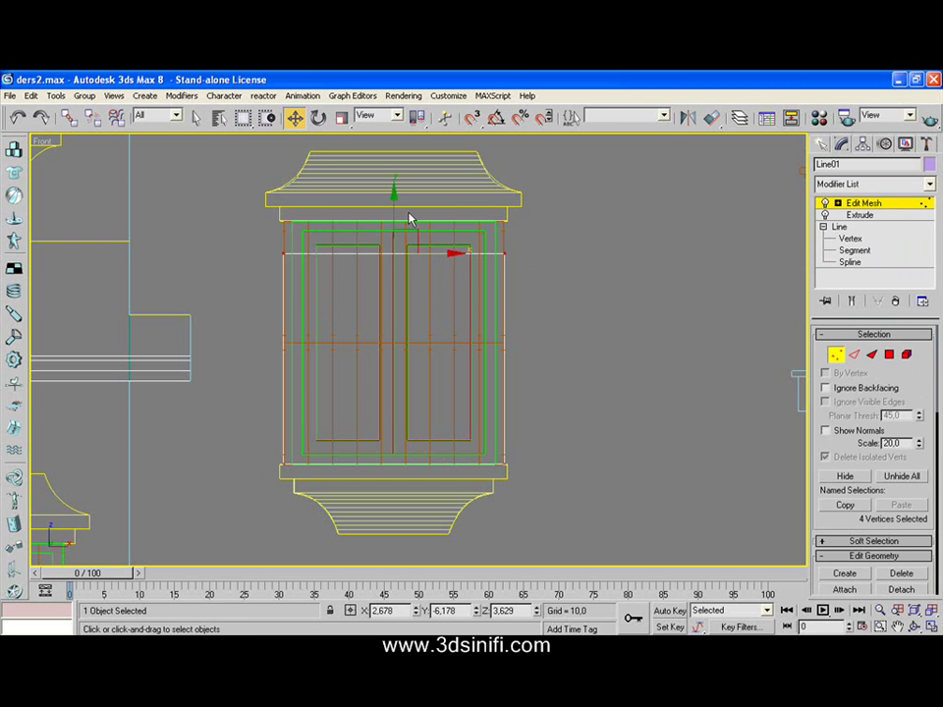
left_click_drag(392, 213, 393, 179)
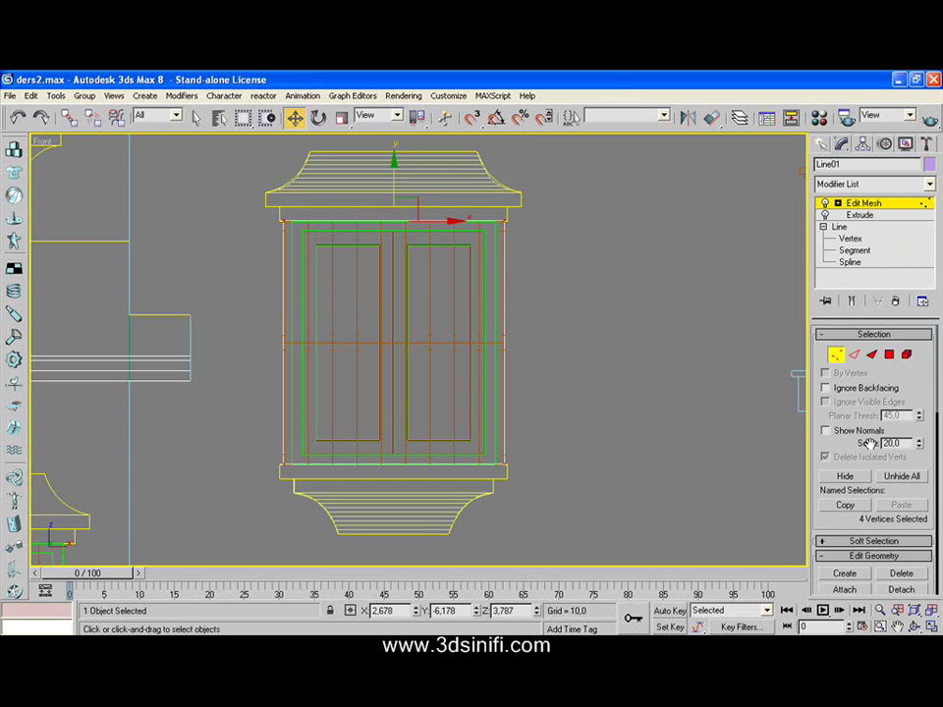
Maximize the Perspective viewport and orbit and pan to frame the window head-on.
left_click(931, 626)
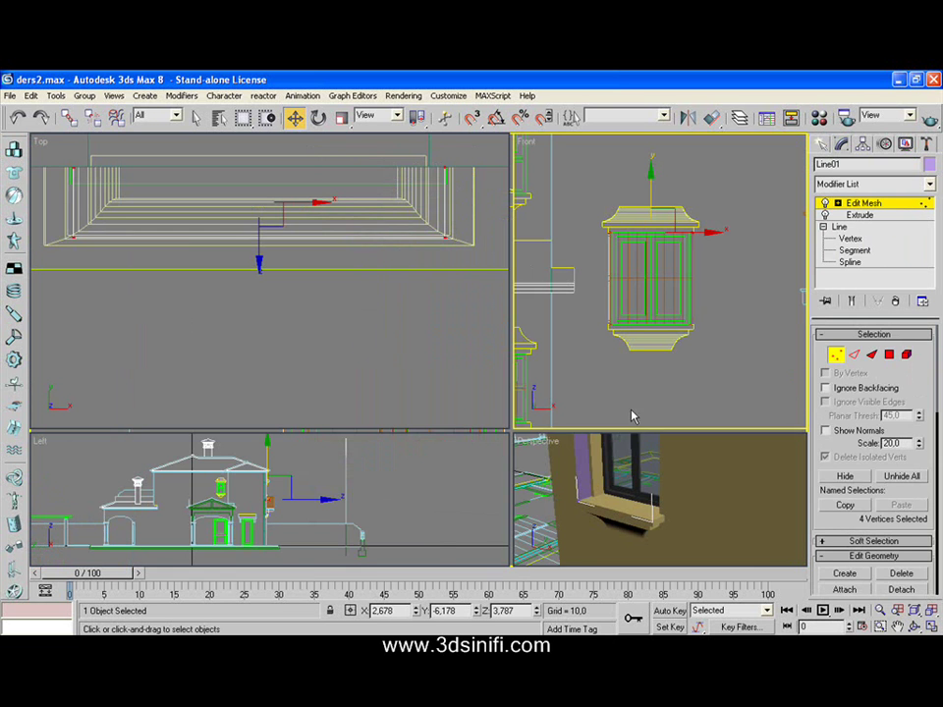
left_click(558, 448)
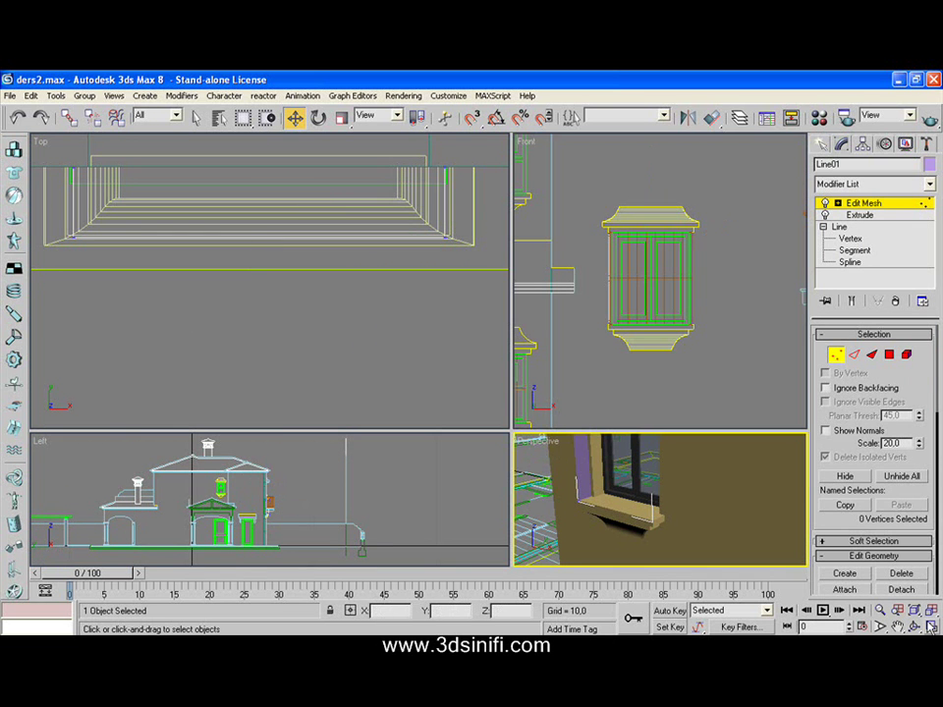
left_click(931, 626)
left_click(914, 626)
mouse_move(384, 312)
left_mouse_down()
mouse_move(337, 300)
mouse_move(478, 314)
mouse_move(514, 305)
mouse_move(501, 319)
mouse_move(381, 339)
mouse_move(316, 317)
mouse_move(402, 280)
mouse_move(524, 289)
mouse_move(521, 301)
mouse_move(476, 299)
mouse_move(358, 322)
mouse_move(358, 312)
mouse_move(324, 308)
mouse_move(512, 289)
mouse_move(498, 295)
left_mouse_up()
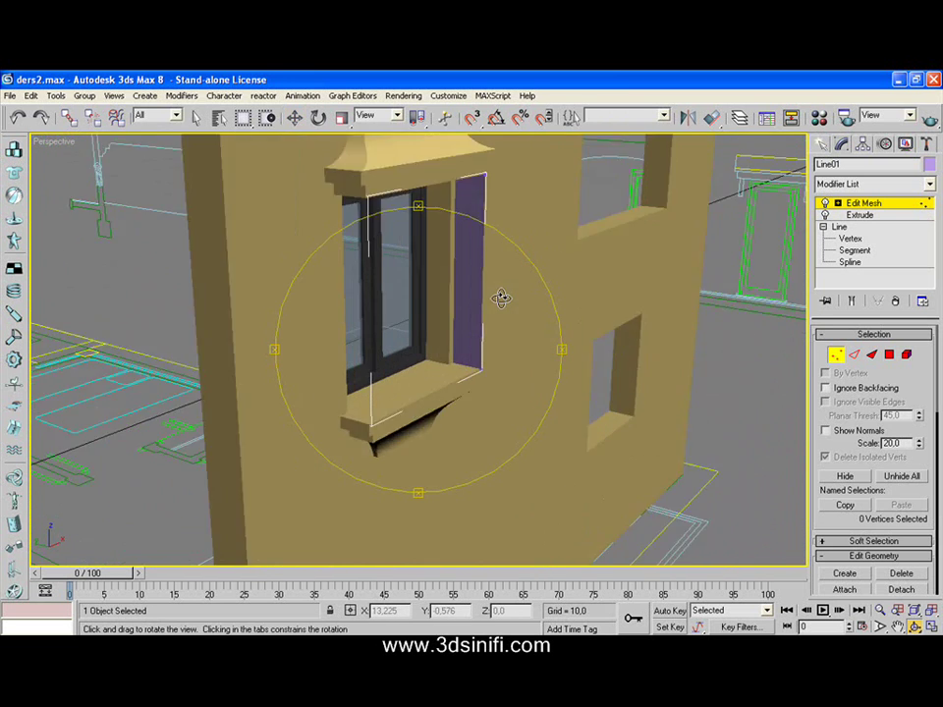
scroll(498, 295, "up", 3)
scroll(500, 296, "down", 3)
scroll(479, 281, "up", 2)
left_click(898, 626)
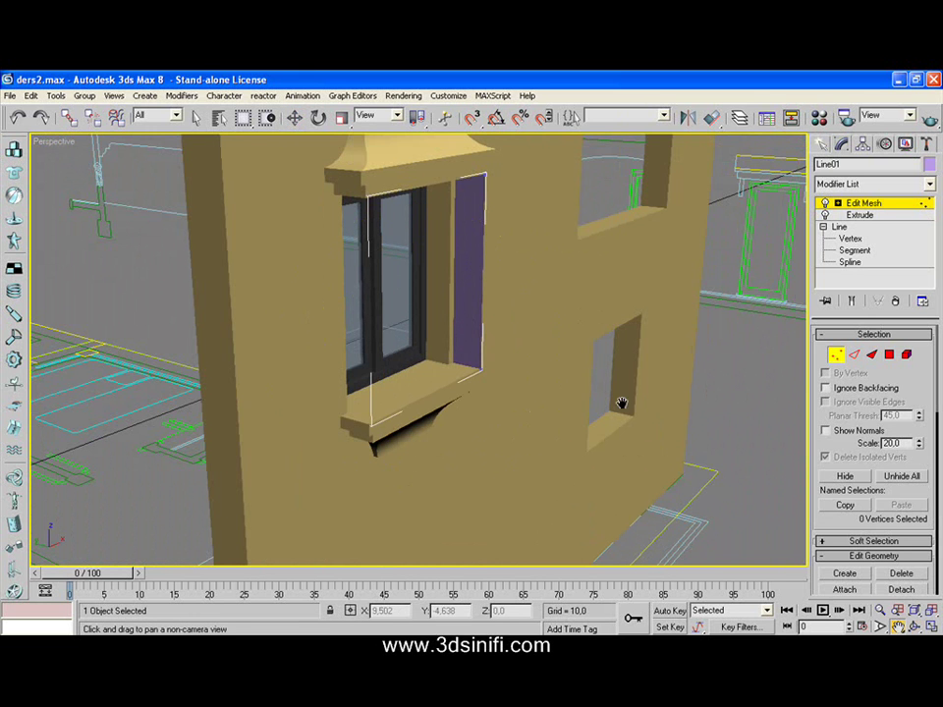
mouse_move(621, 400)
left_mouse_down()
mouse_move(501, 387)
mouse_move(471, 353)
left_mouse_up()
Leave vertex sub-object editing and return to the whole Line01 object.
key("w")
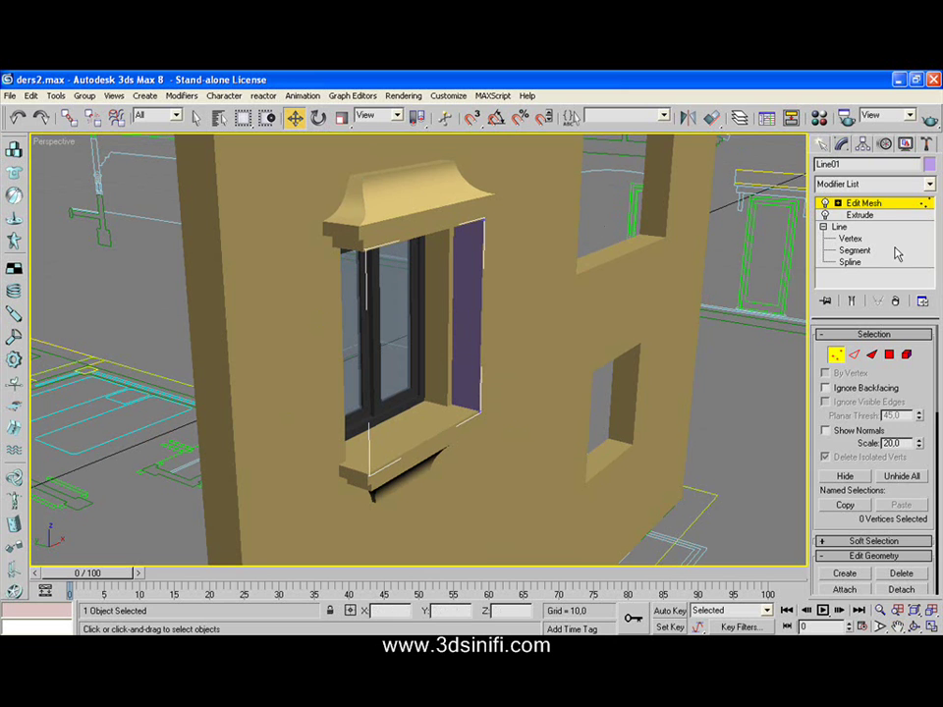
left_click(887, 216)
left_click(875, 203)
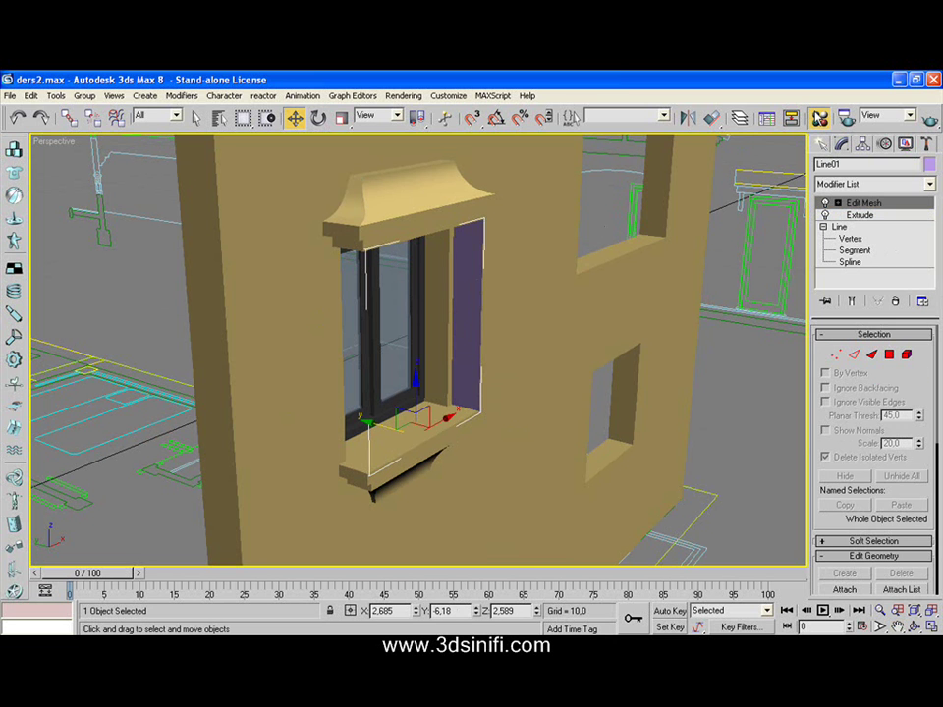
In the Material Editor, pick empty slot 07 and start assigning a diffuse map.
key("m")
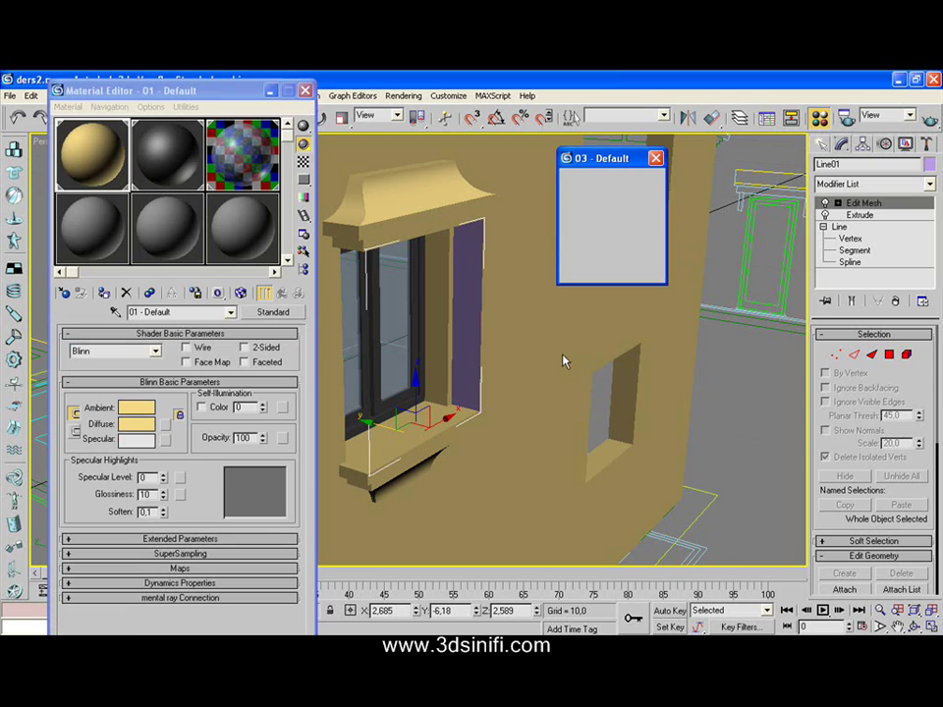
left_click(108, 232)
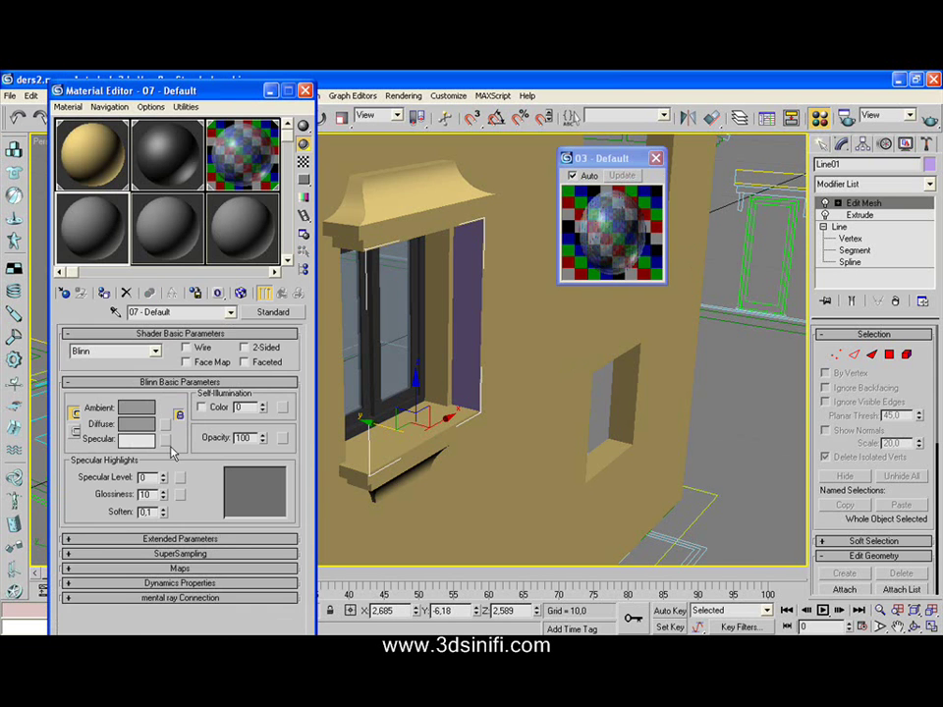
left_click(164, 426)
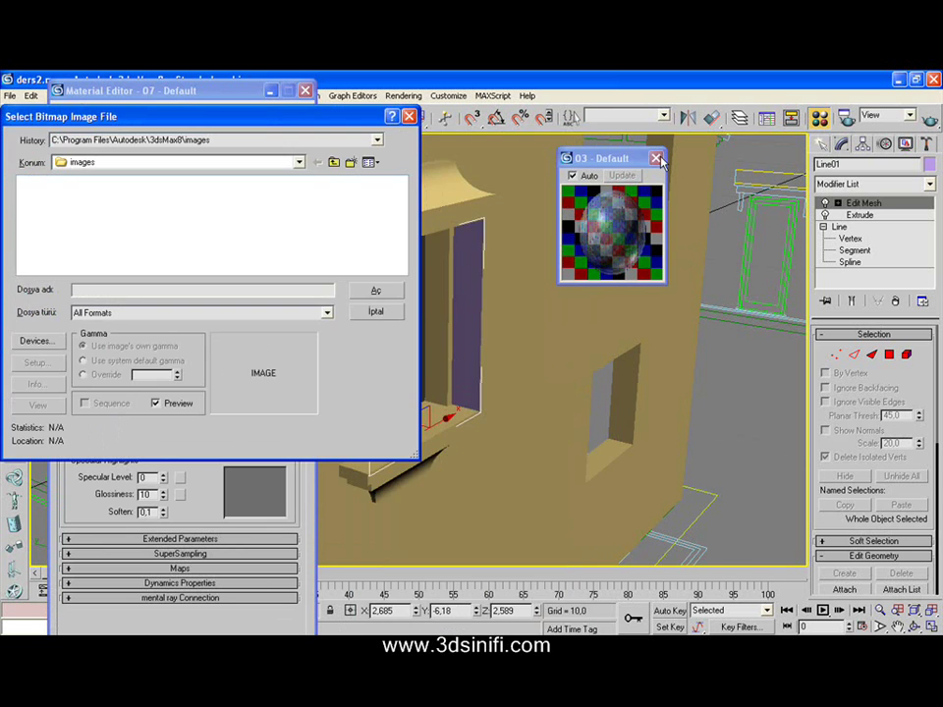
Navigate the file picker to the Yeni ev folder on the Desktop.
left_click(332, 162)
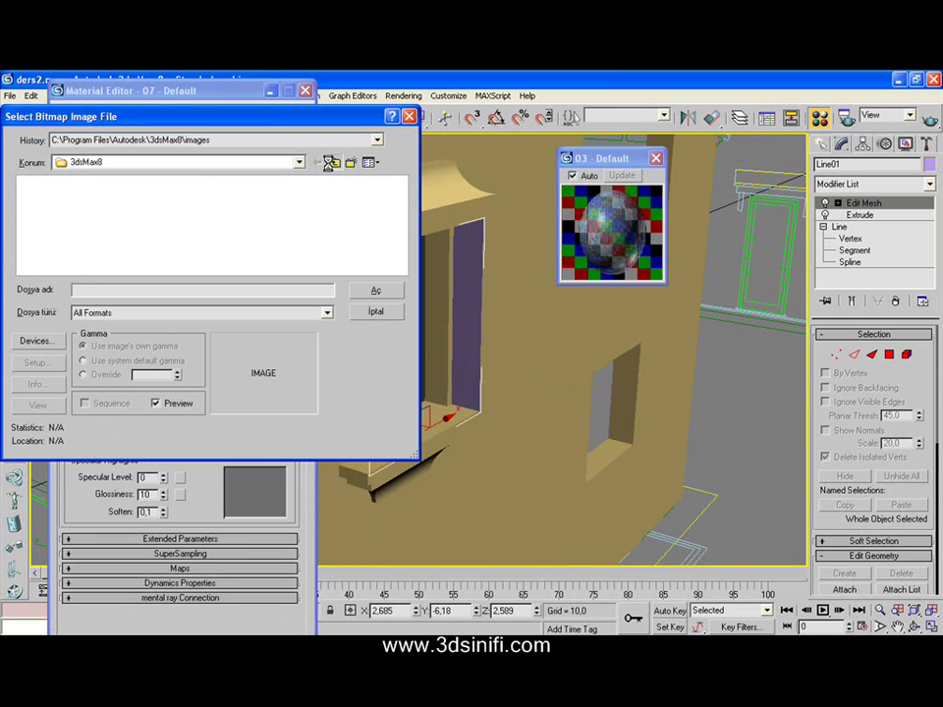
left_click(332, 162)
left_click(333, 162)
left_click(332, 162)
left_click(332, 162)
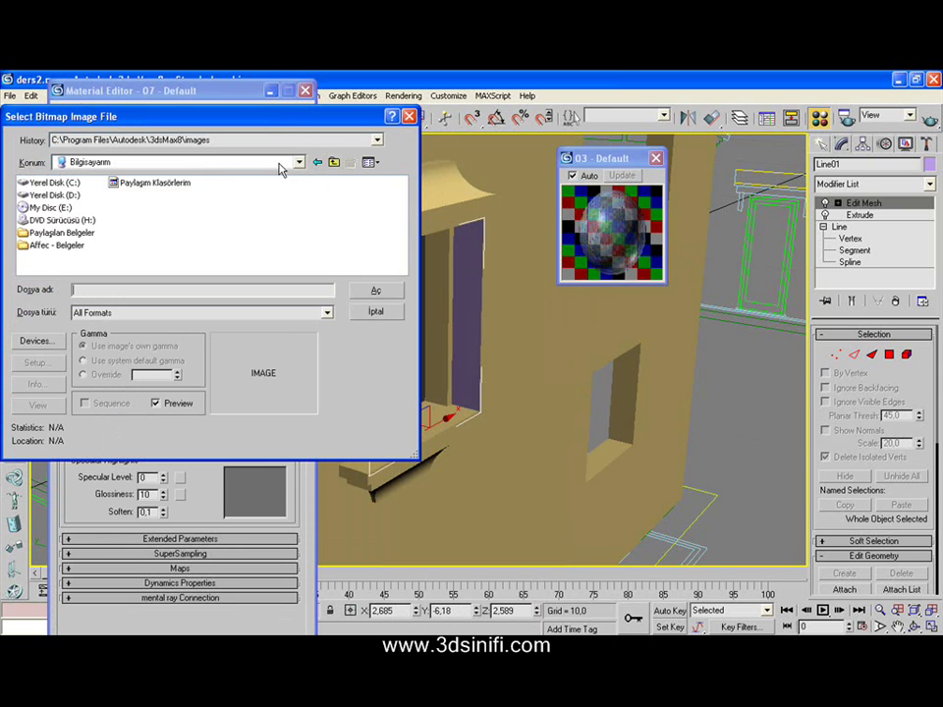
left_click(333, 163)
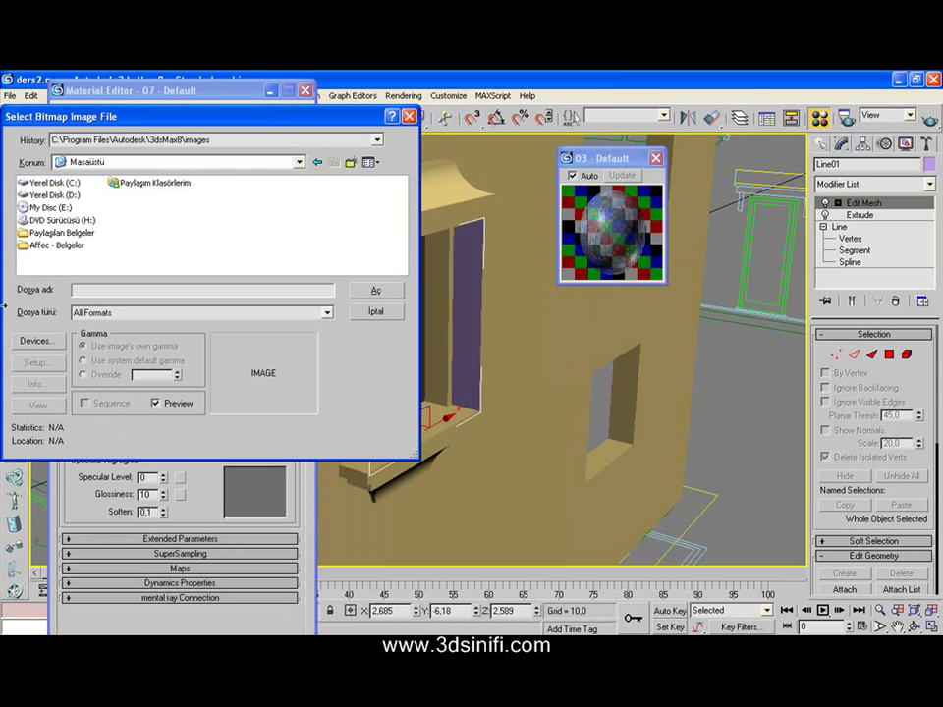
double_click(236, 222)
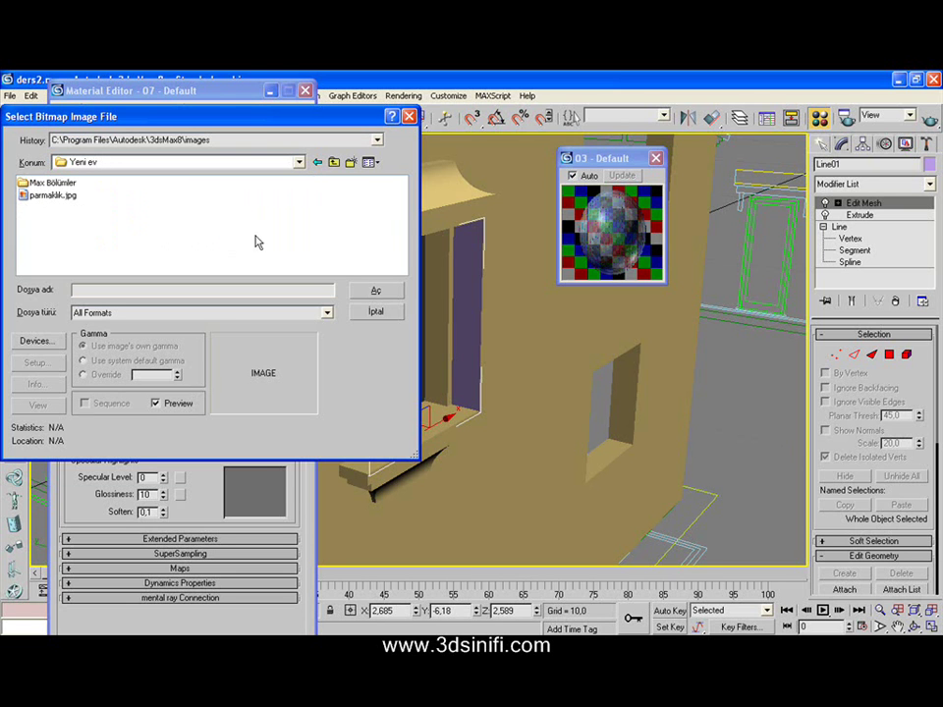
Load parmaklık.jpg from Yeni ev as the diffuse bitmap.
left_click(40, 195)
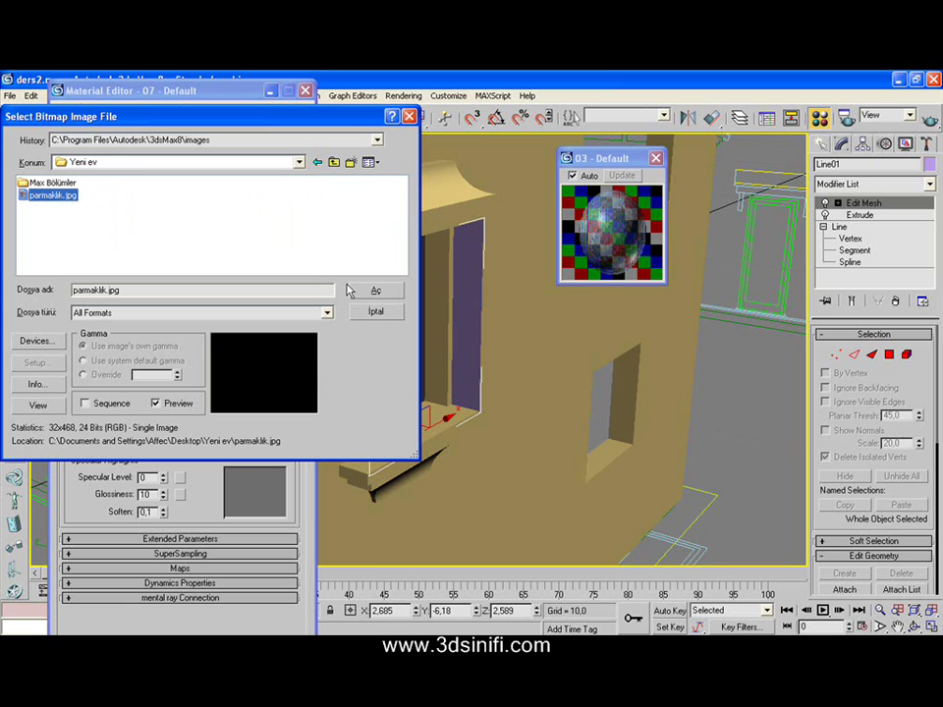
left_click(59, 184)
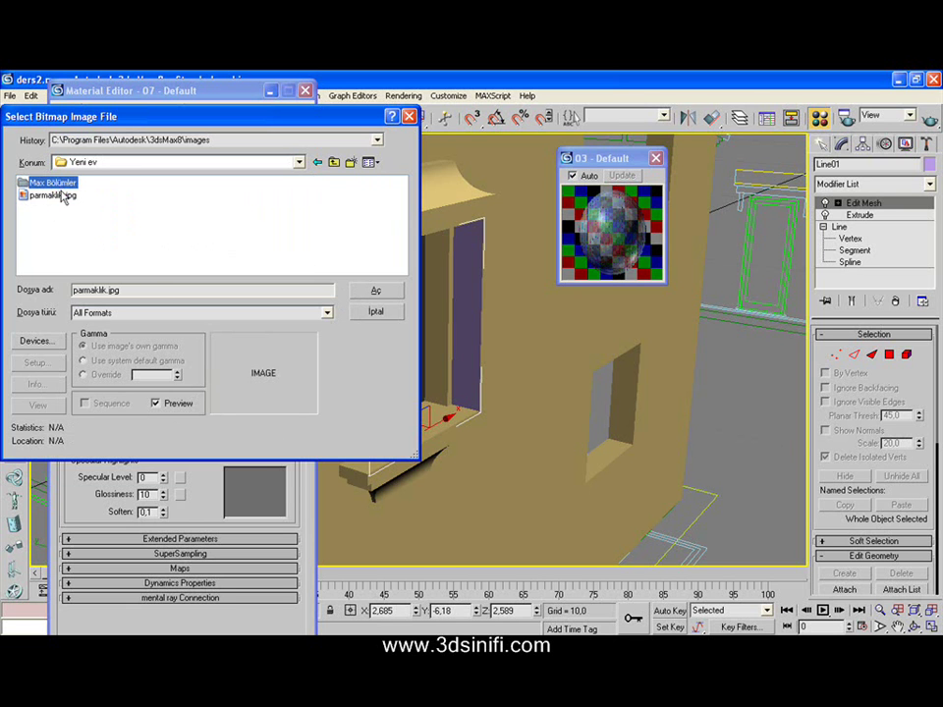
left_click(61, 195)
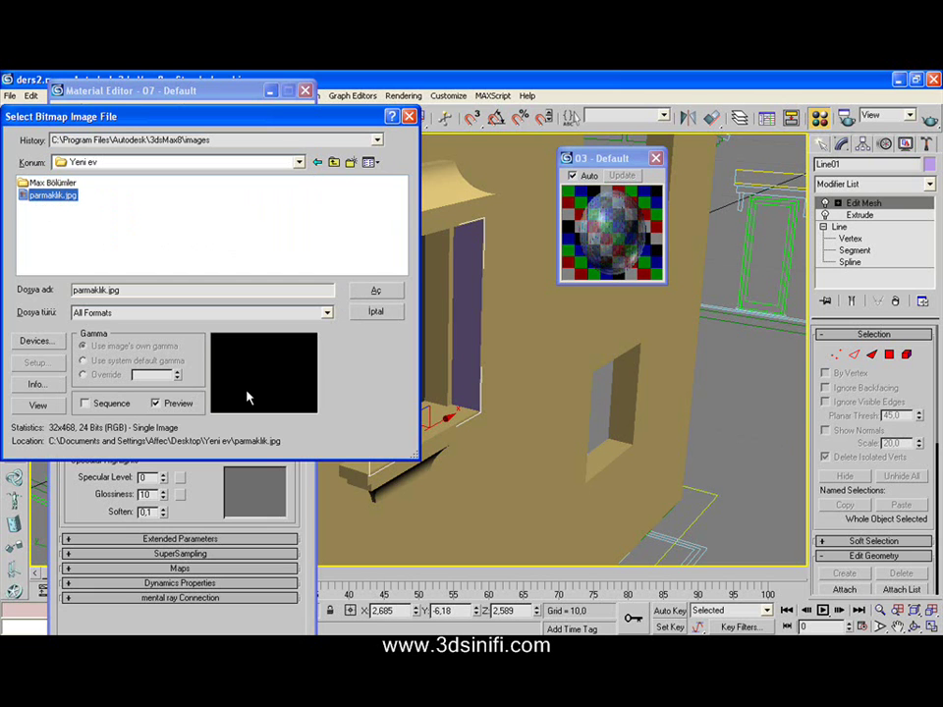
left_click(57, 209)
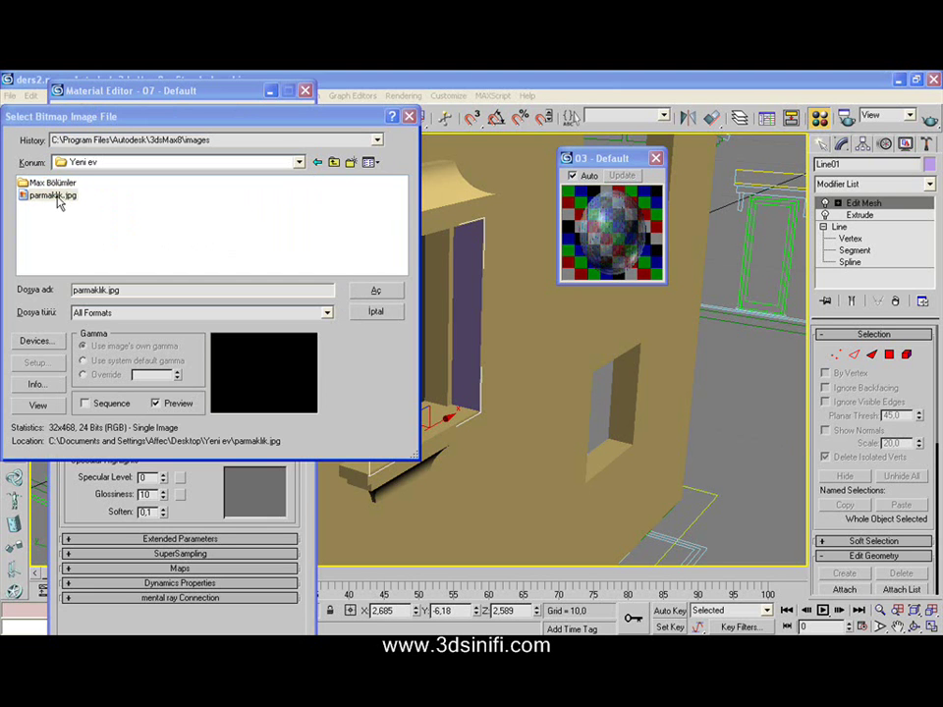
left_click(58, 197)
double_click(58, 199)
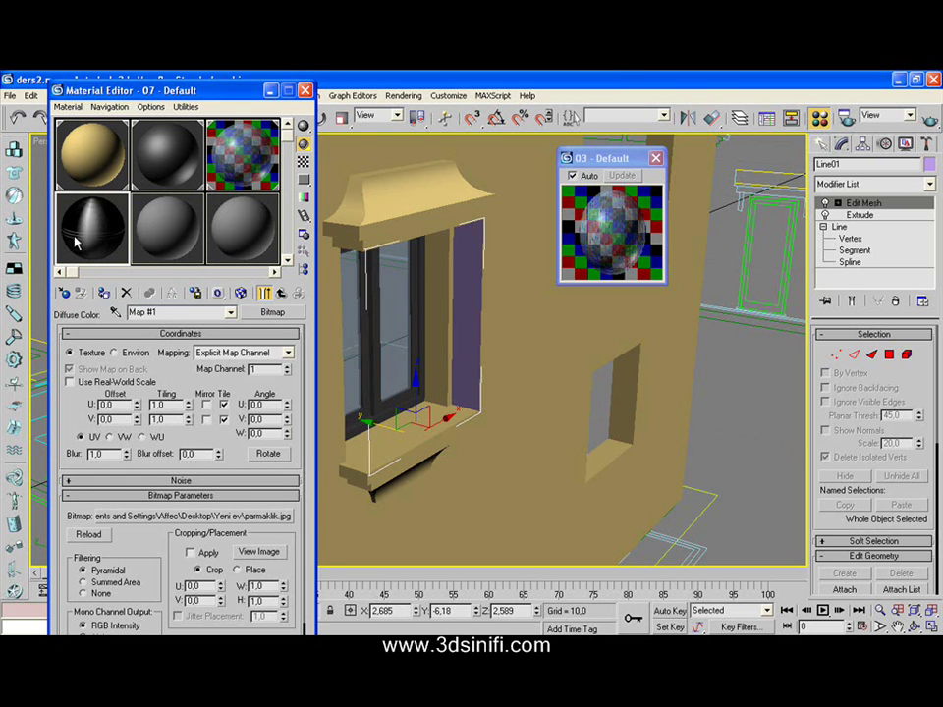
Copy the parmaklık diffuse bitmap into material 07's Opacity map slot.
left_click(282, 292)
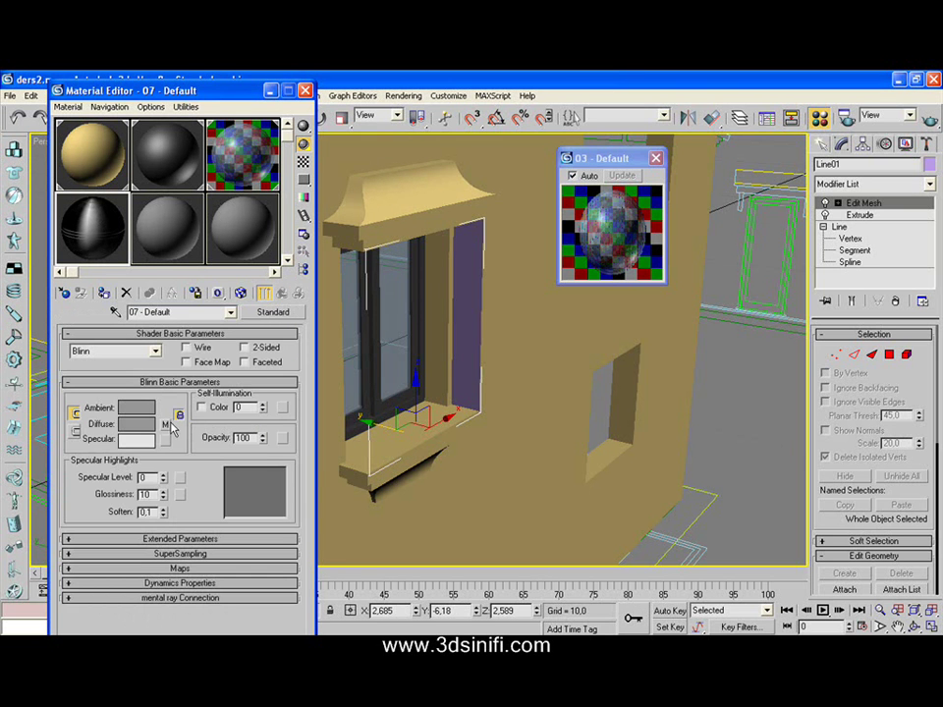
left_click(282, 437)
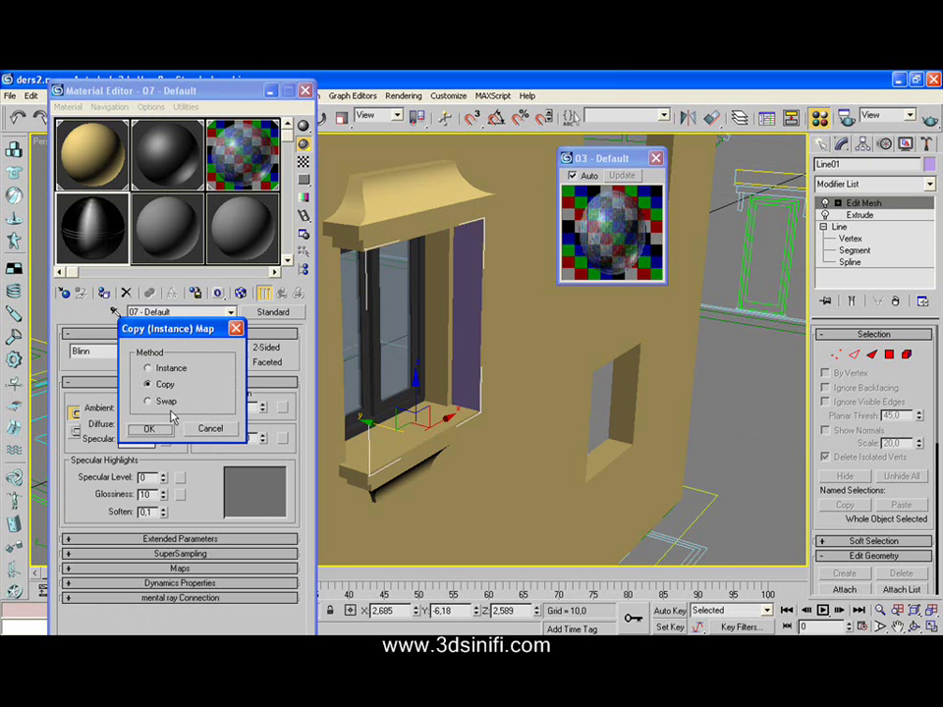
left_click_drag(179, 331, 277, 319)
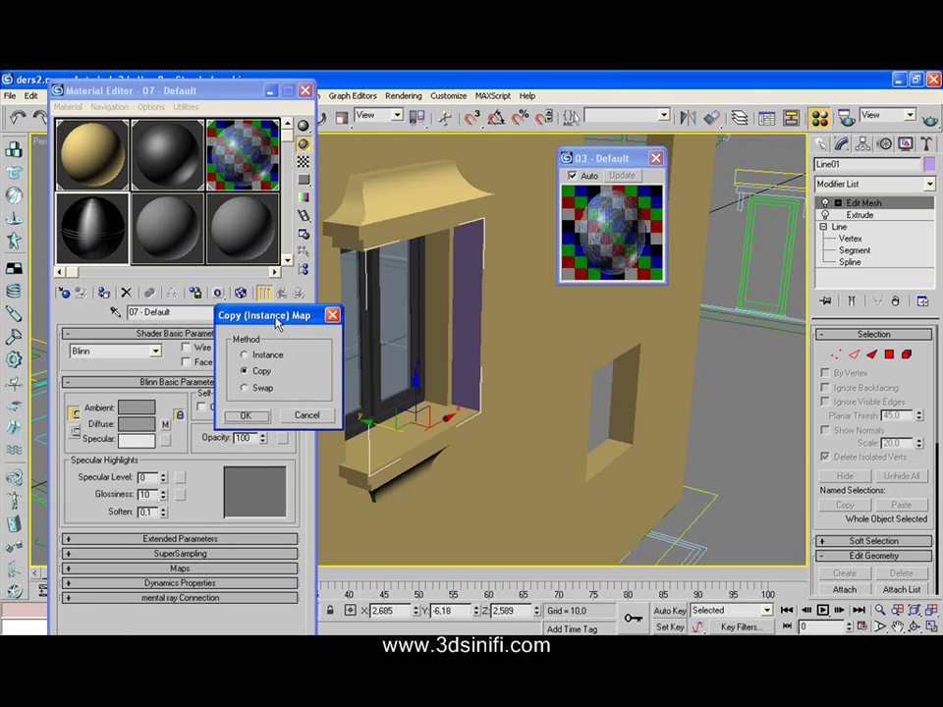
left_click(245, 416)
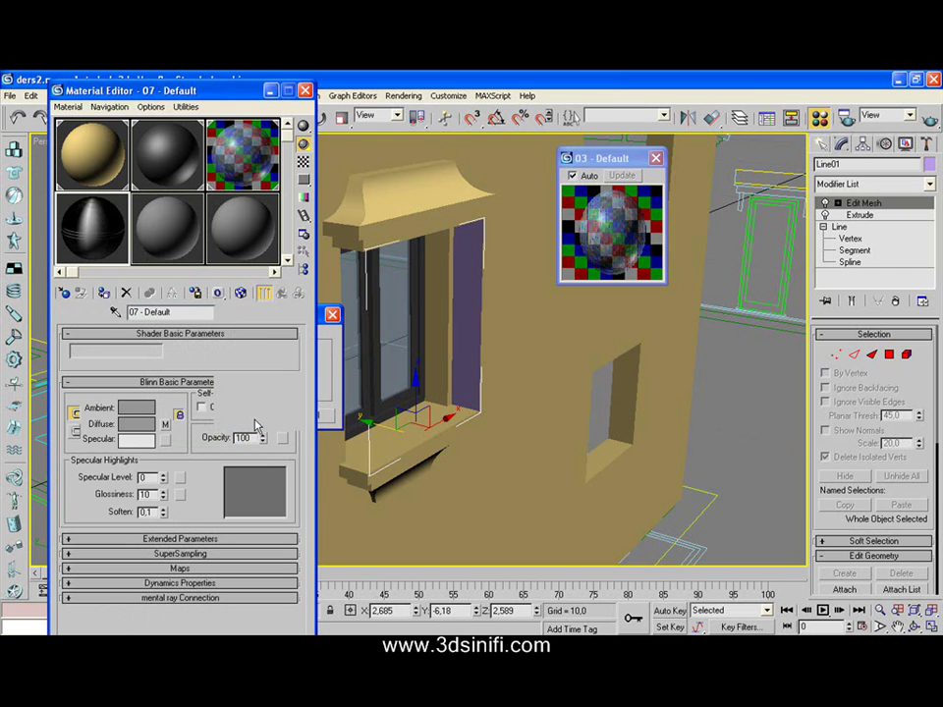
right_click(169, 439)
left_click(177, 433)
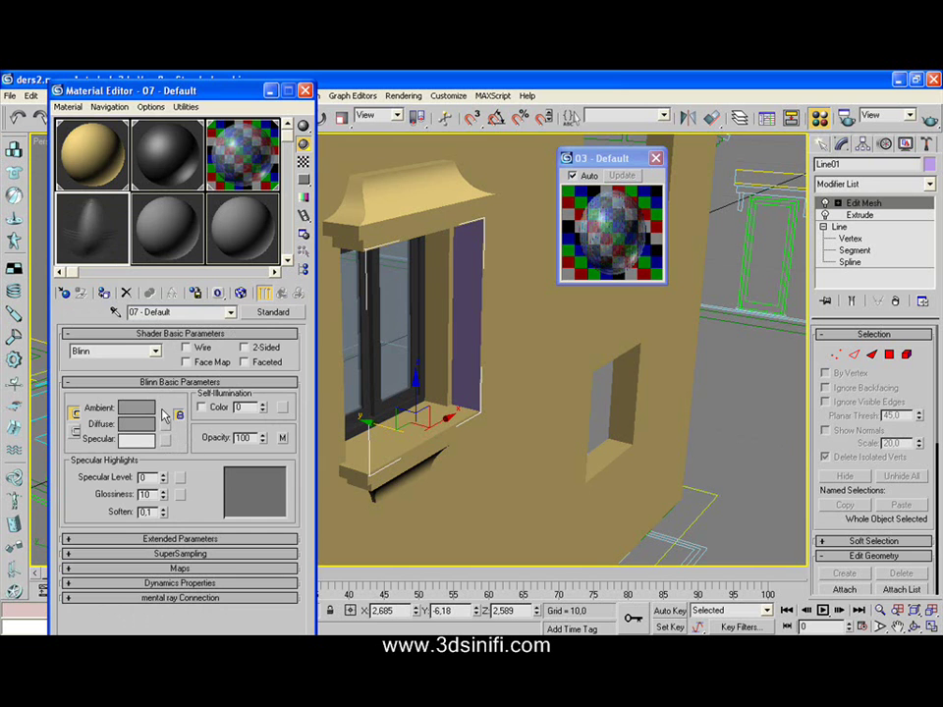
double_click(90, 234)
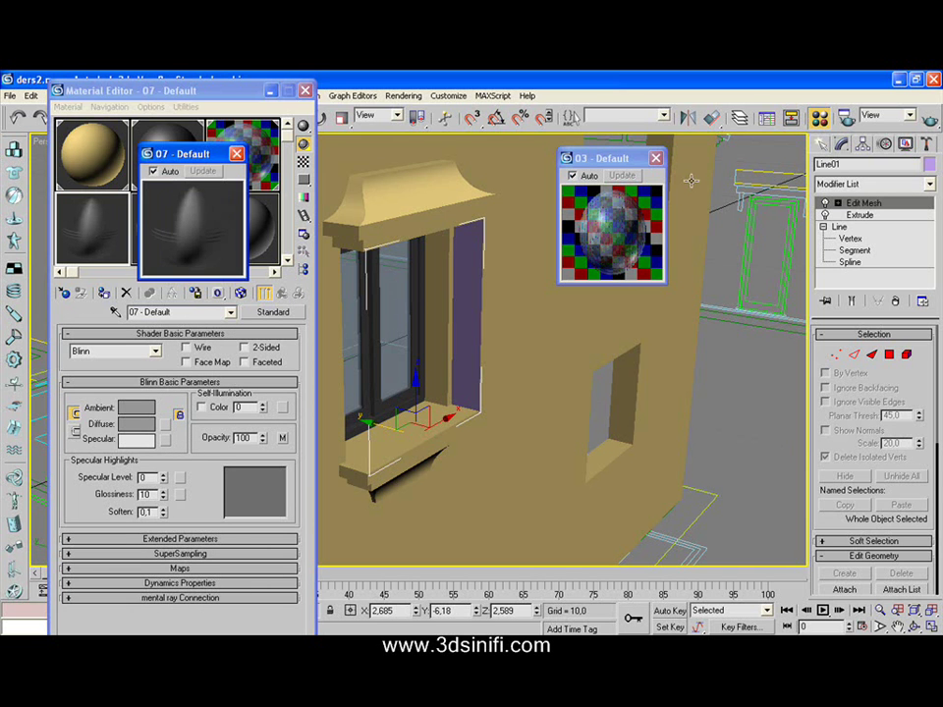
Close the 03 preview and show the enlarged 07 preview with a checkered background.
left_click(655, 157)
left_click_drag(192, 155, 490, 250)
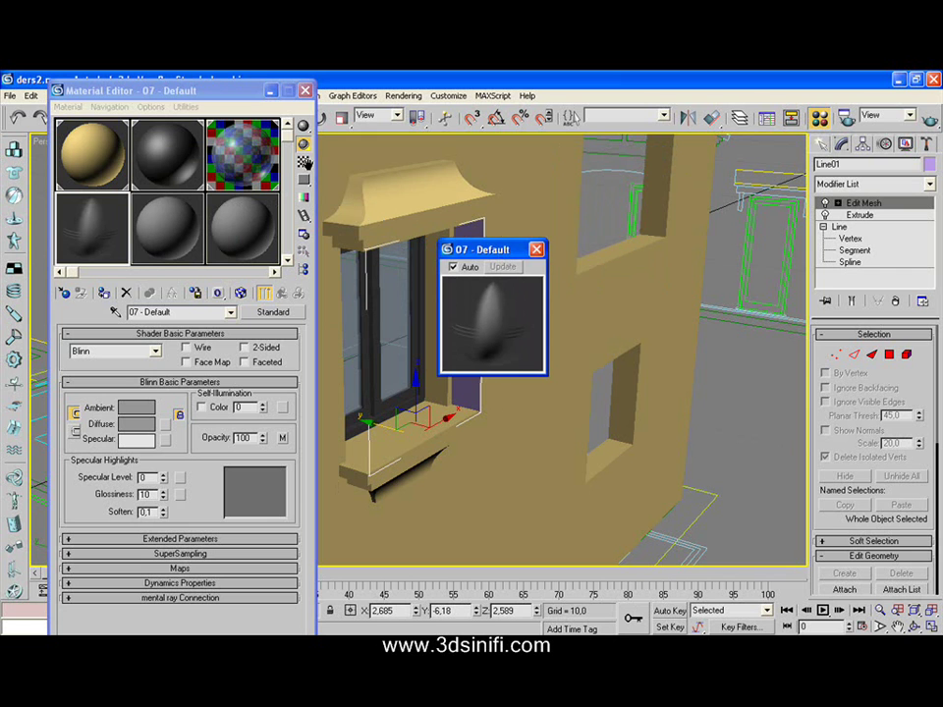
key("b")
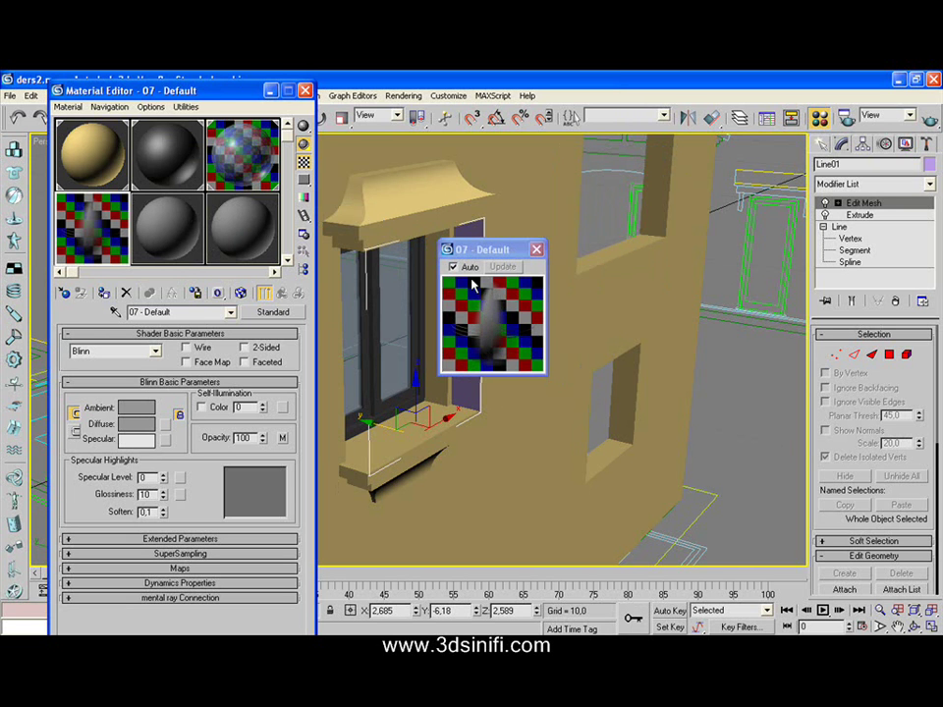
left_click_drag(470, 254, 572, 282)
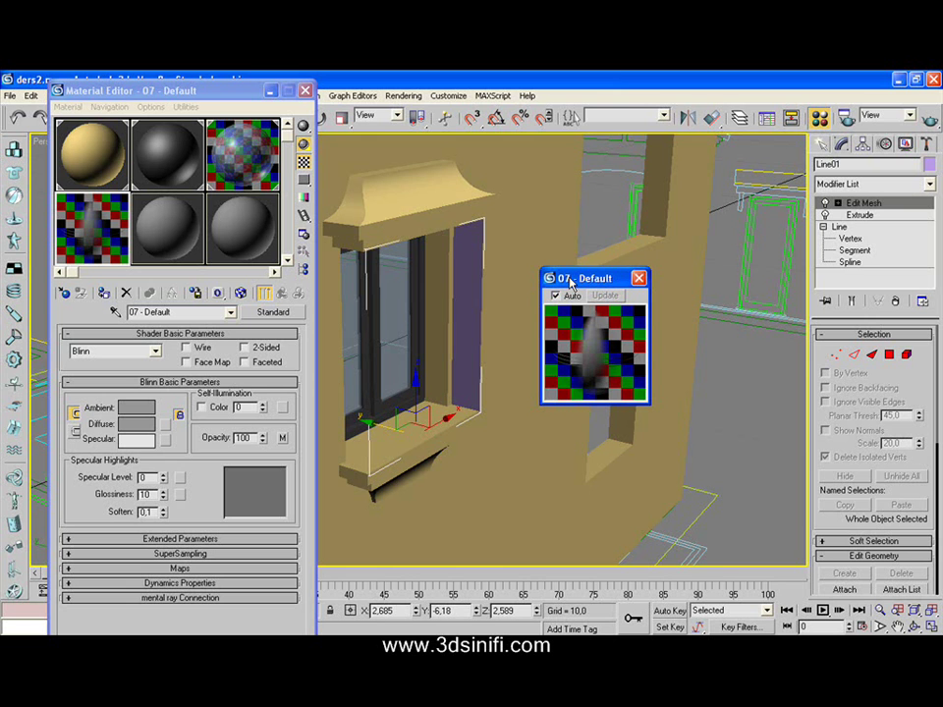
left_click_drag(571, 282, 596, 257)
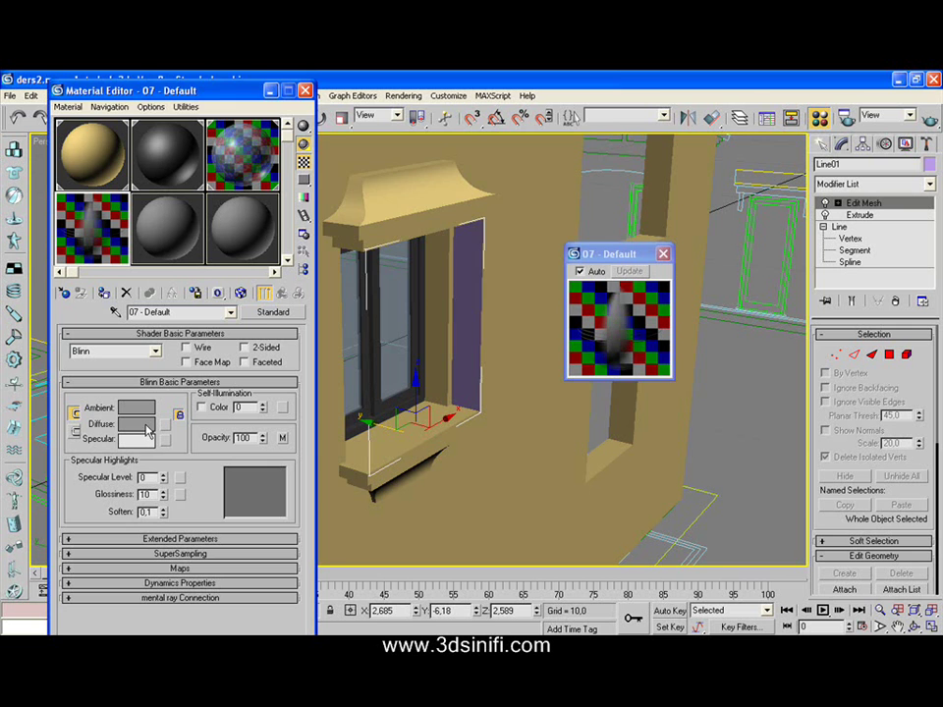
Set the 07 - Default diffuse colour to black and turn on 2-Sided.
left_click(136, 423)
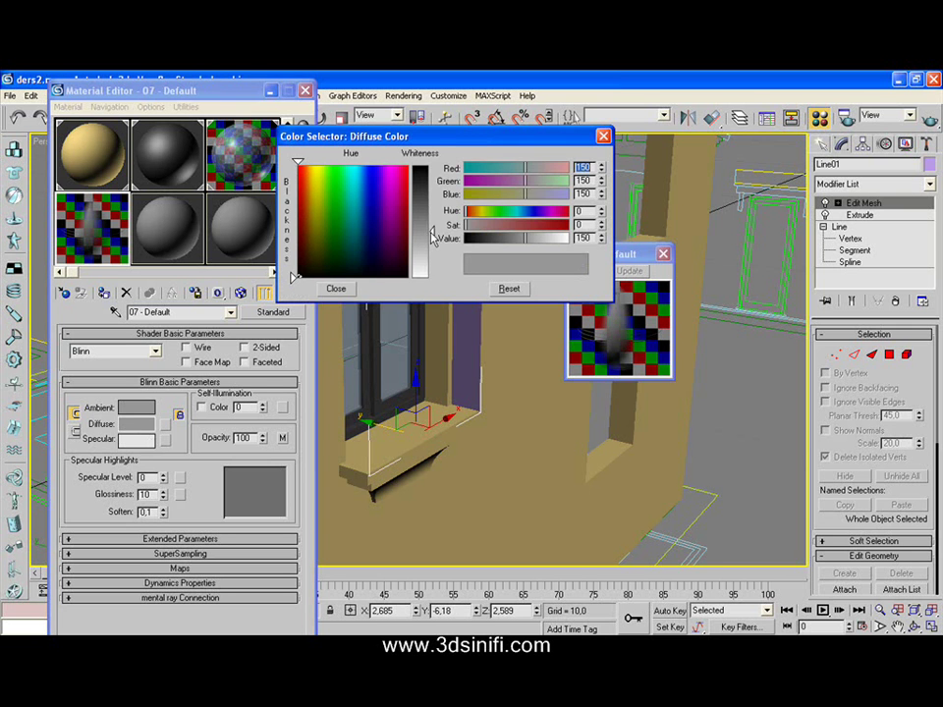
left_click_drag(323, 174, 294, 277)
left_click(336, 288)
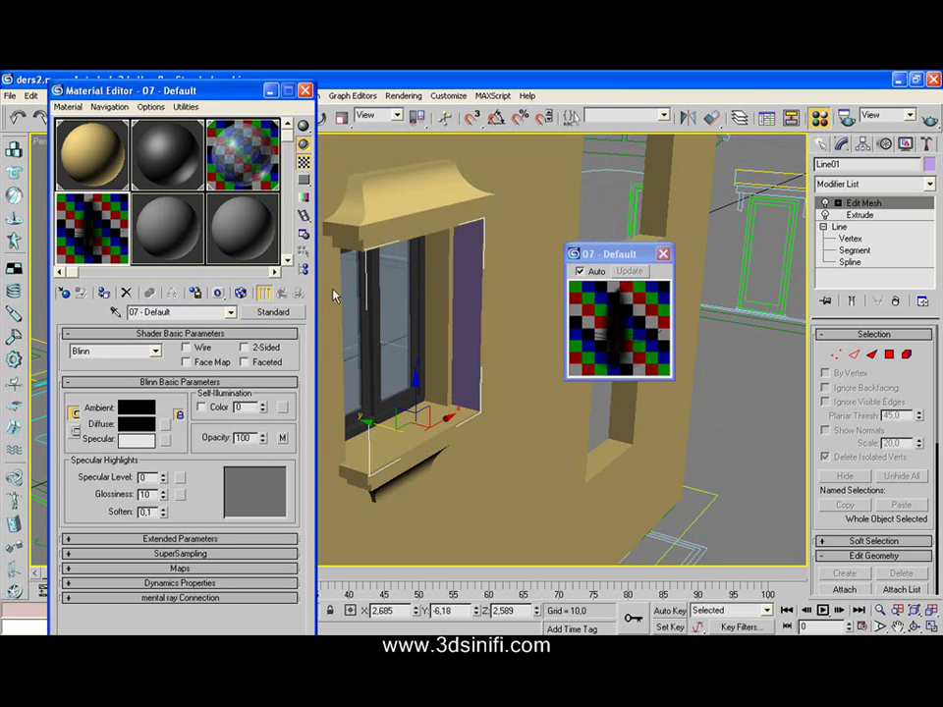
left_click_drag(172, 90, 174, 82)
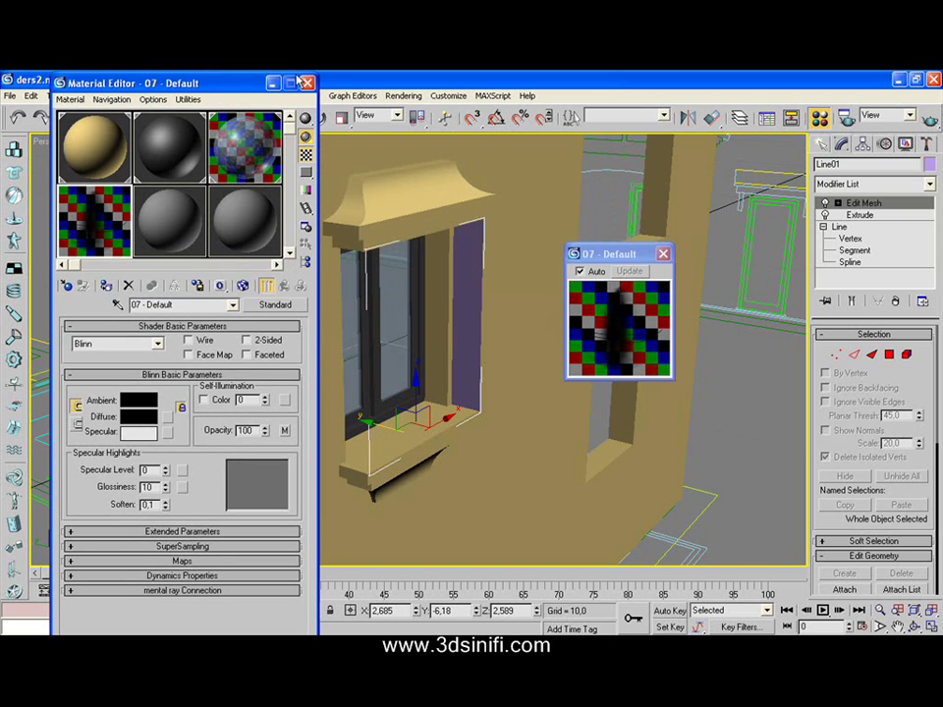
left_click(250, 340)
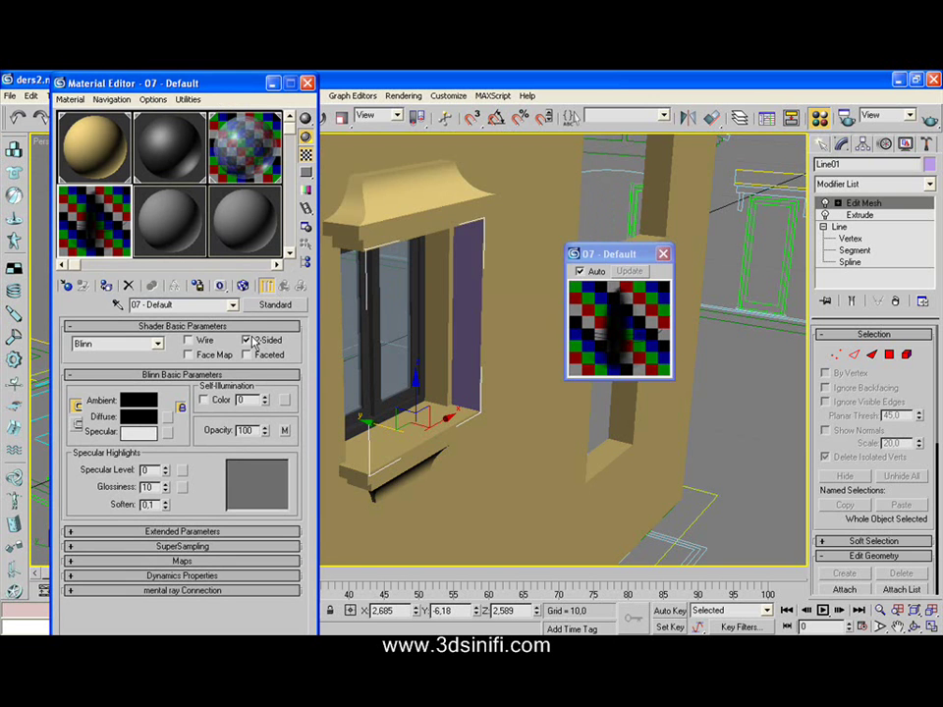
left_click(309, 80)
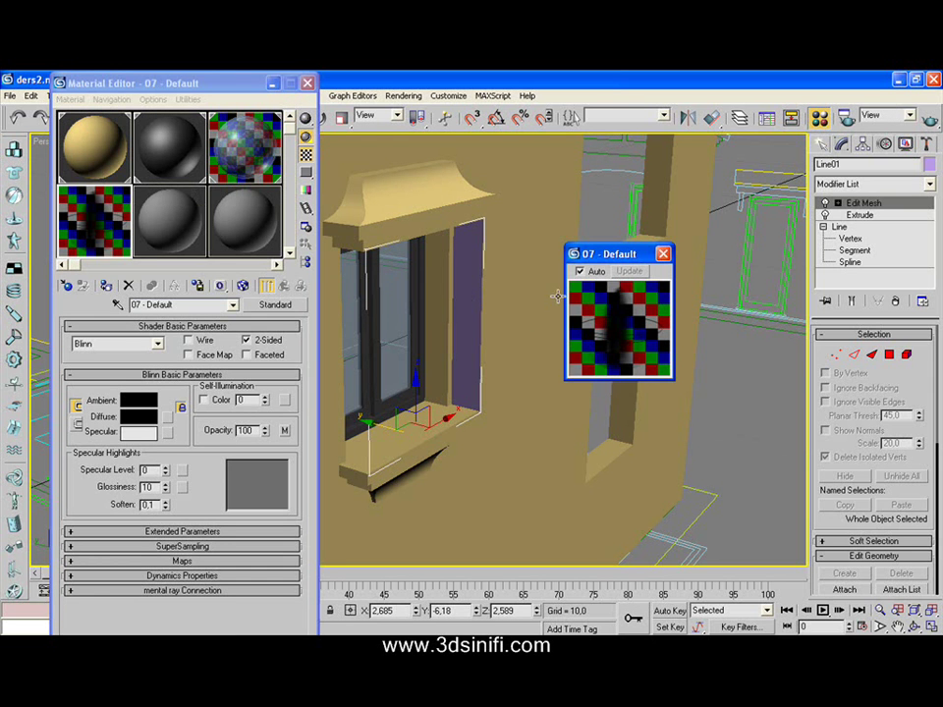
Assign material 07 - Default to the selected window object.
double_click(102, 224)
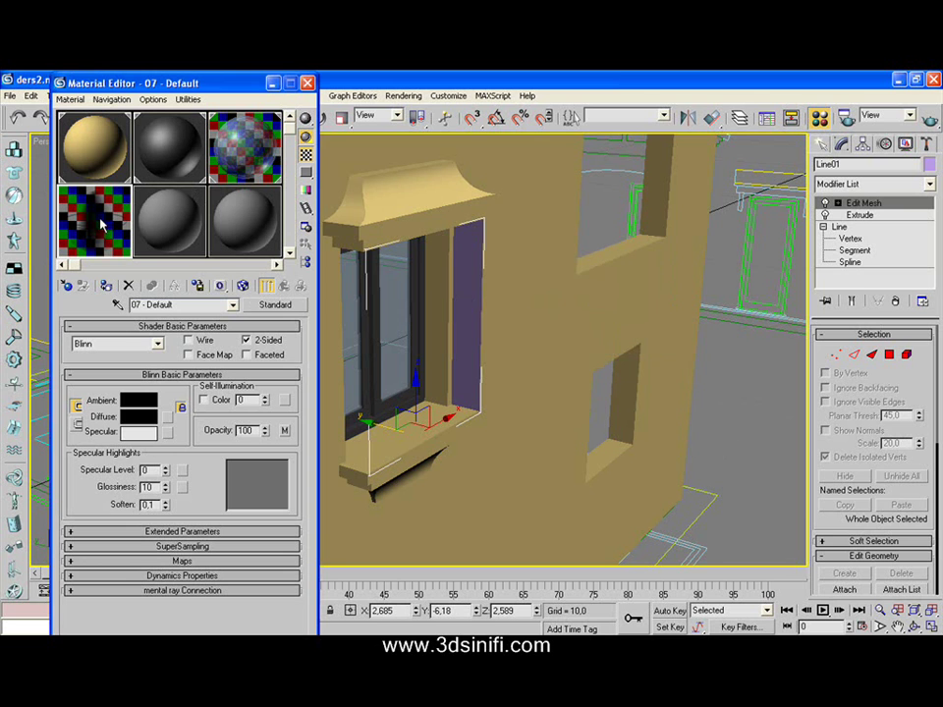
left_click_drag(102, 224, 467, 335)
left_click(413, 342)
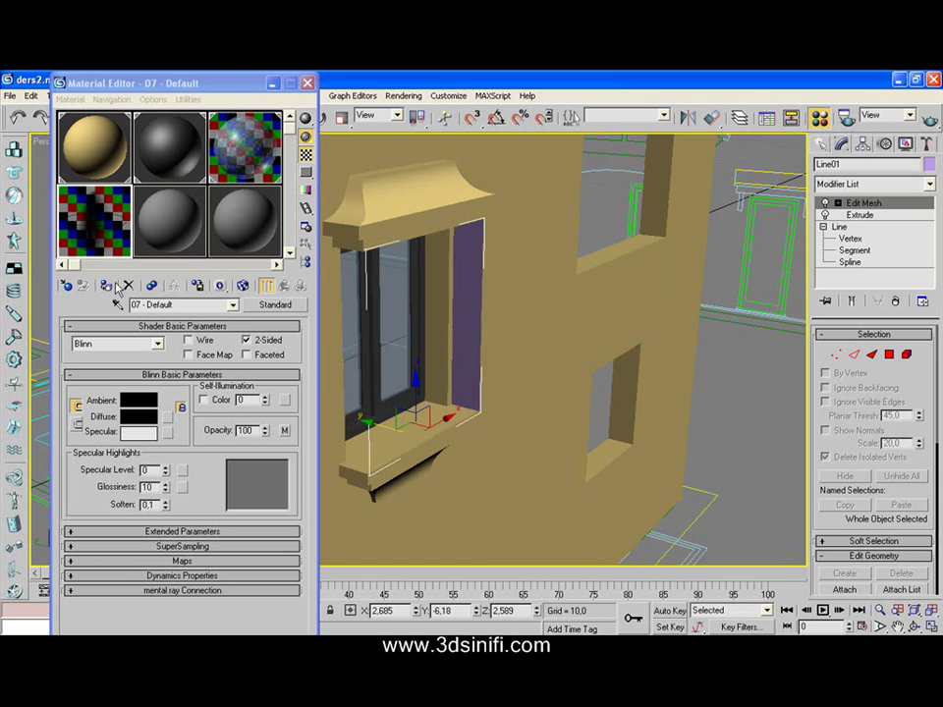
left_click(199, 285)
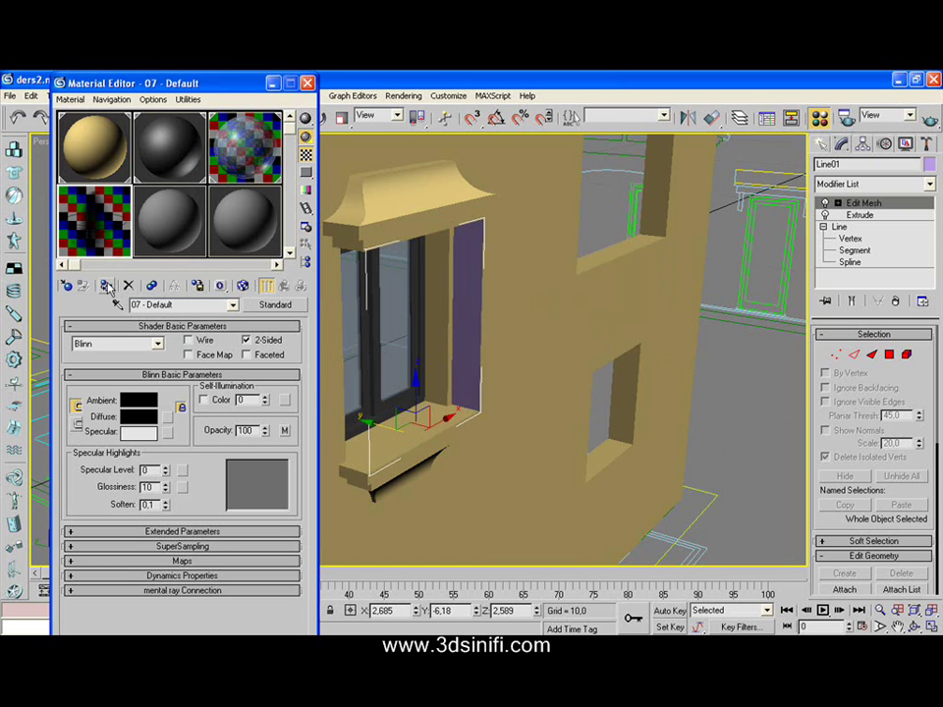
Quick-render the Perspective view despite missing map coordinates, then close the render.
left_click(929, 117)
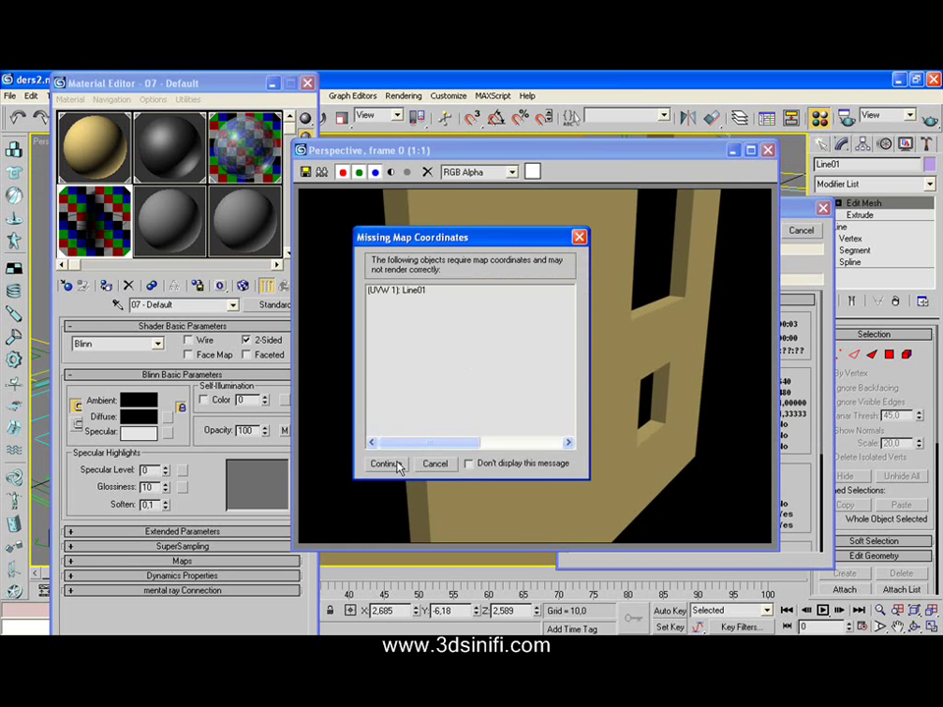
left_click(397, 466)
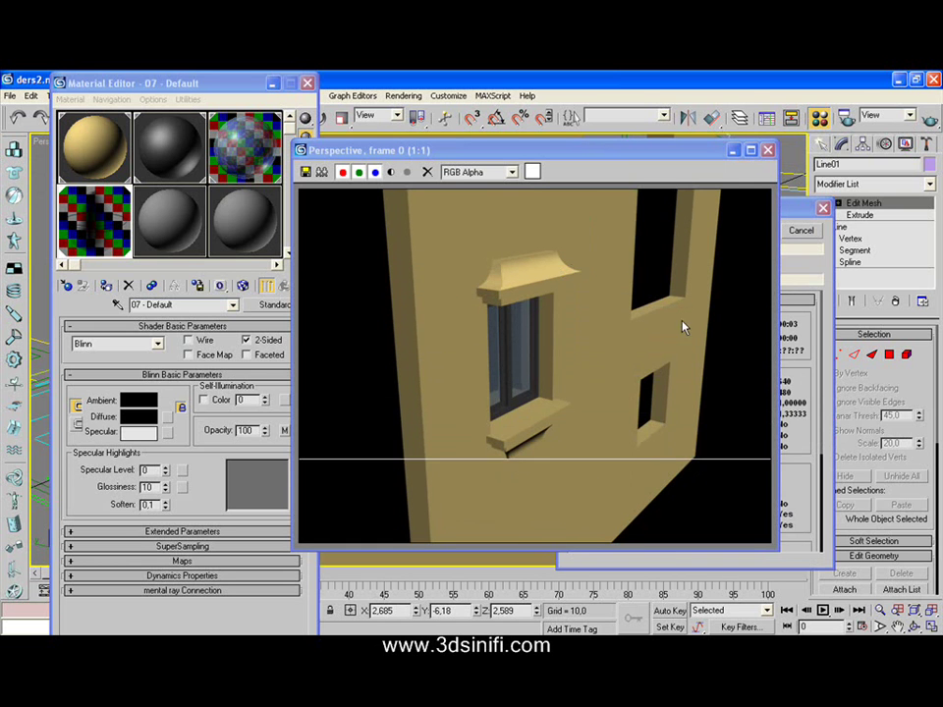
left_click(768, 150)
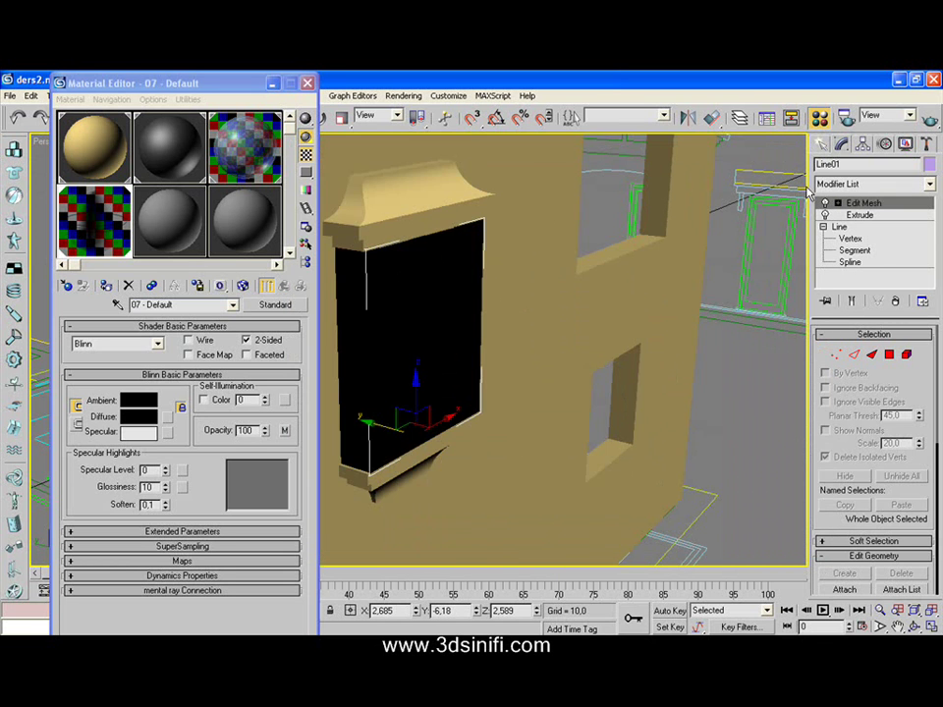
Add a UVW Mapping modifier to the window and test-render it.
left_click(931, 186)
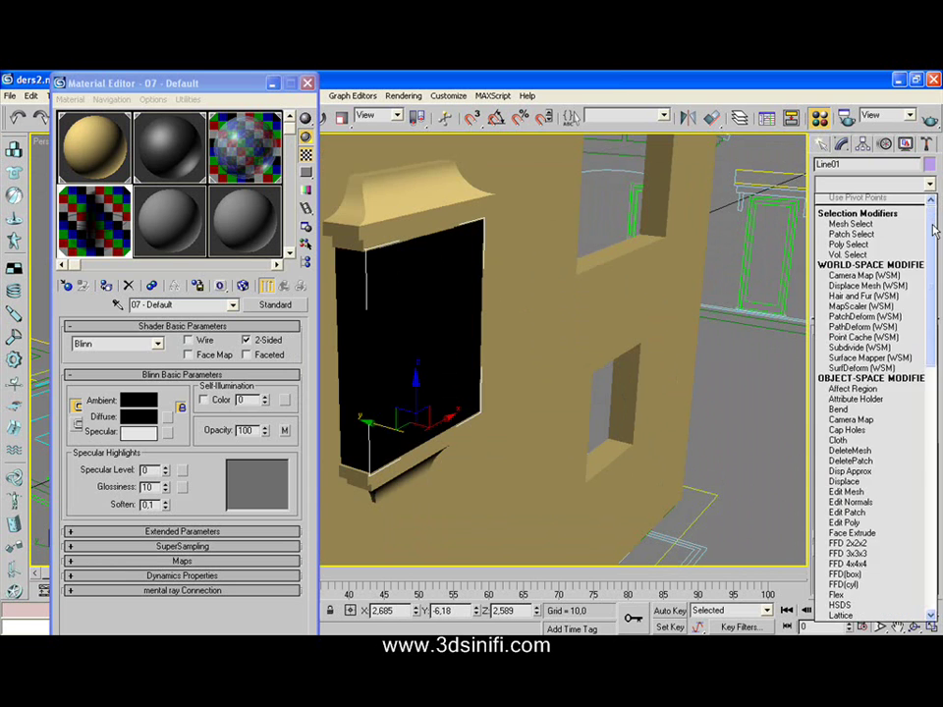
left_click_drag(937, 224, 936, 447)
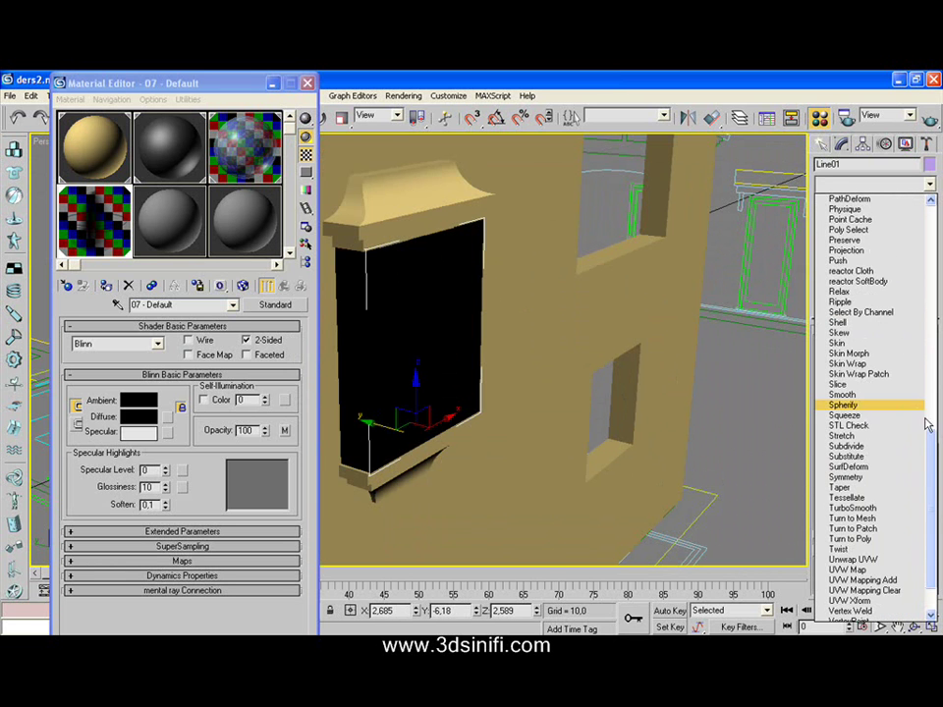
left_click(894, 570)
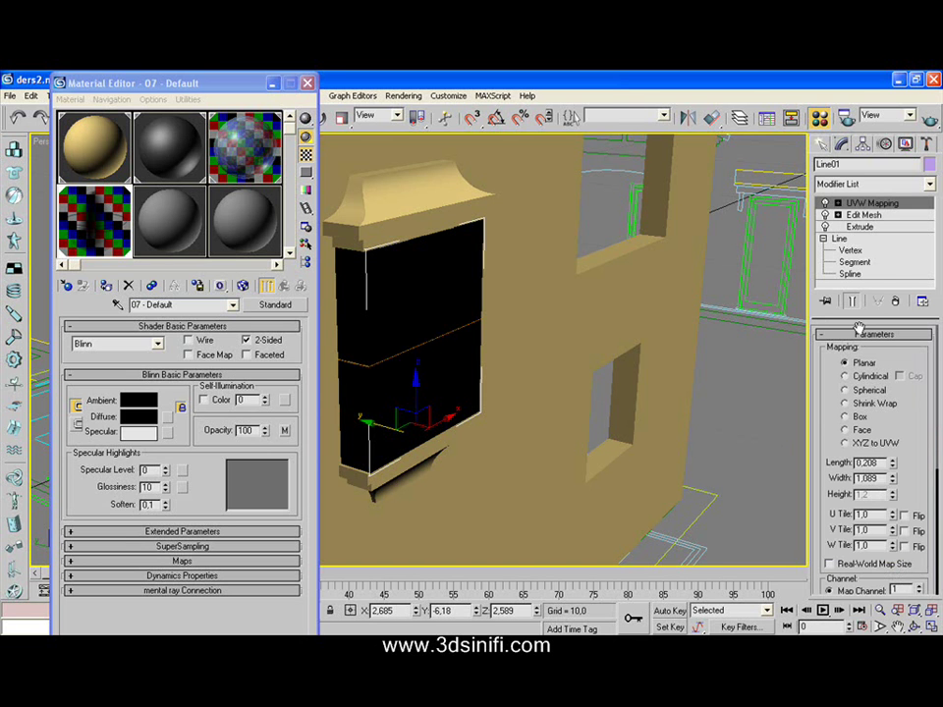
key("shift+q")
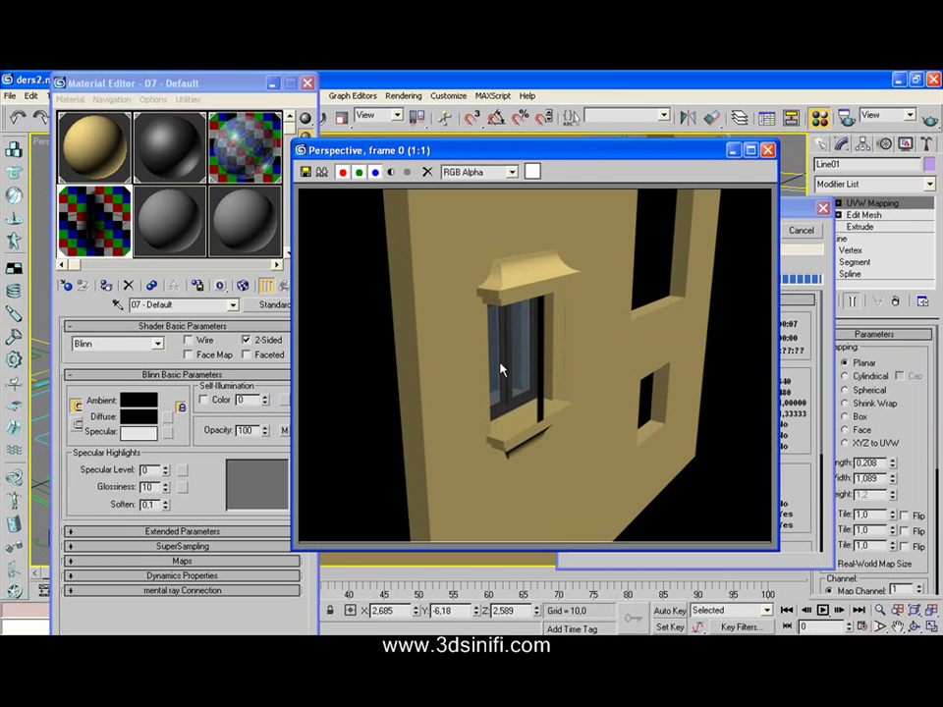
scroll(518, 343, "up", 1)
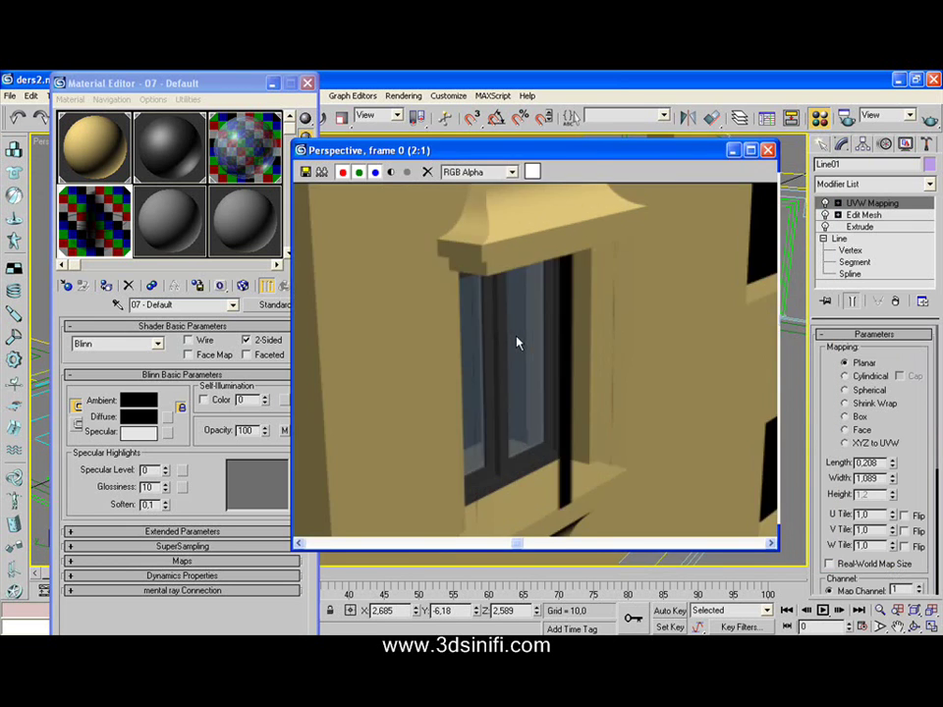
scroll(517, 343, "down", 1)
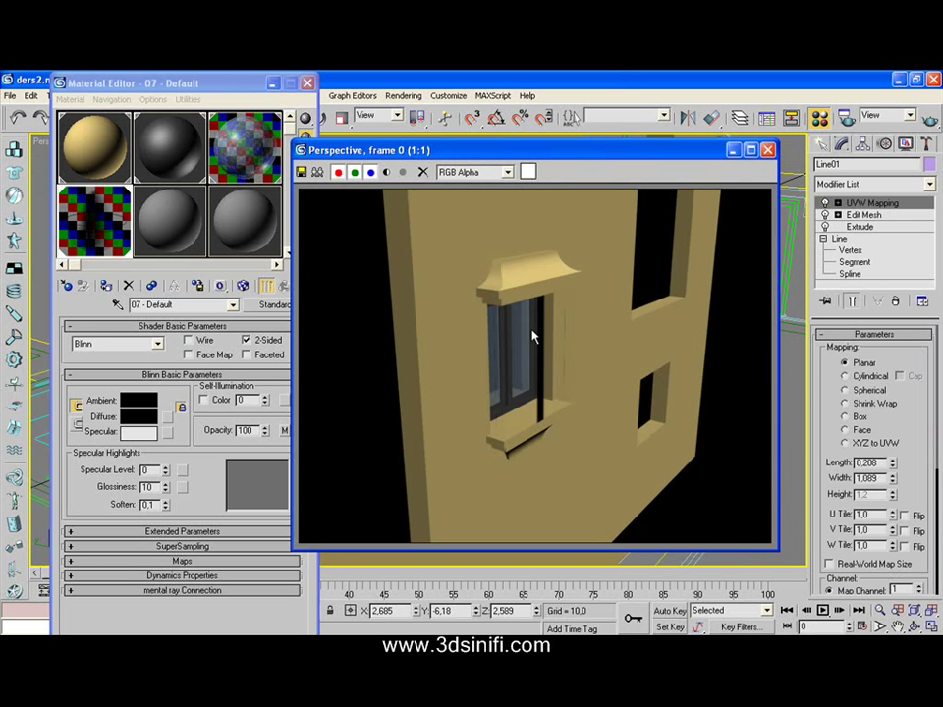
left_click(770, 150)
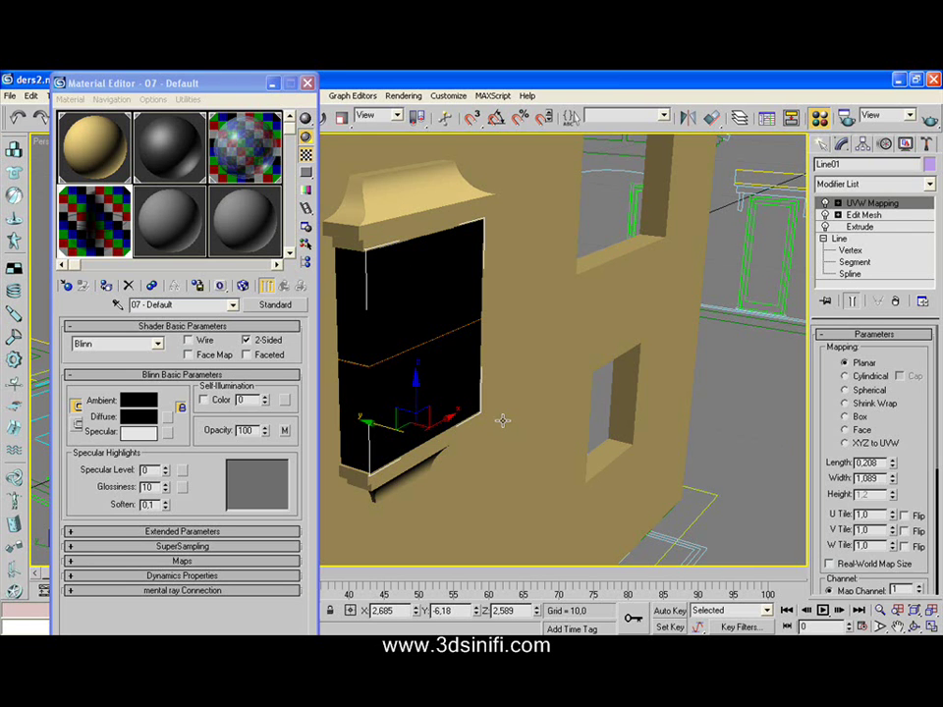
Switch the UVW Mapping to Box, re-render to check, and close the Material Editor.
left_click(845, 417)
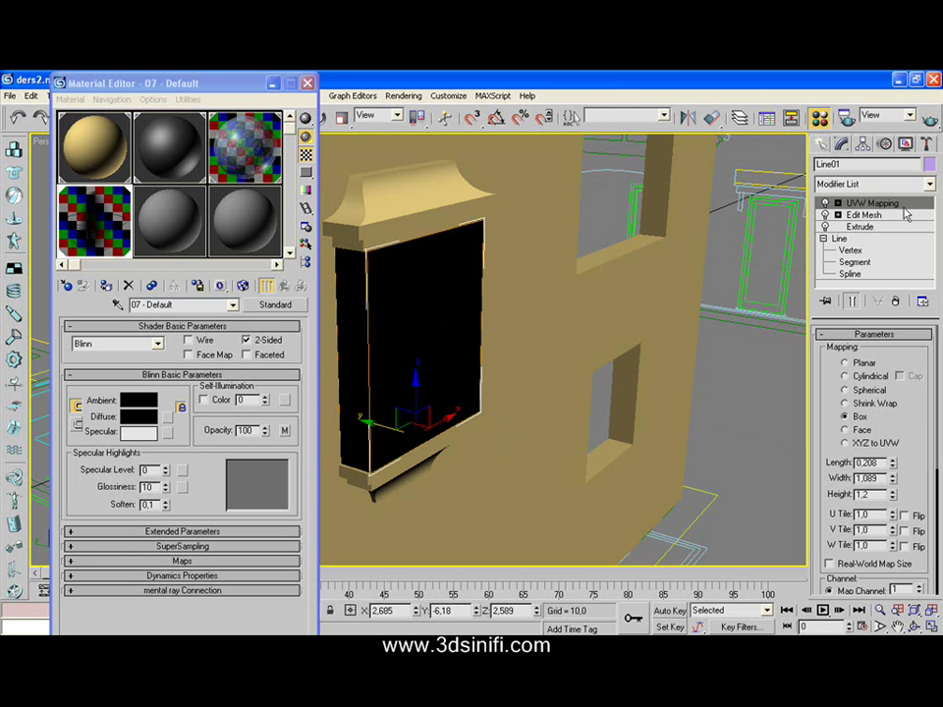
key("shift+q")
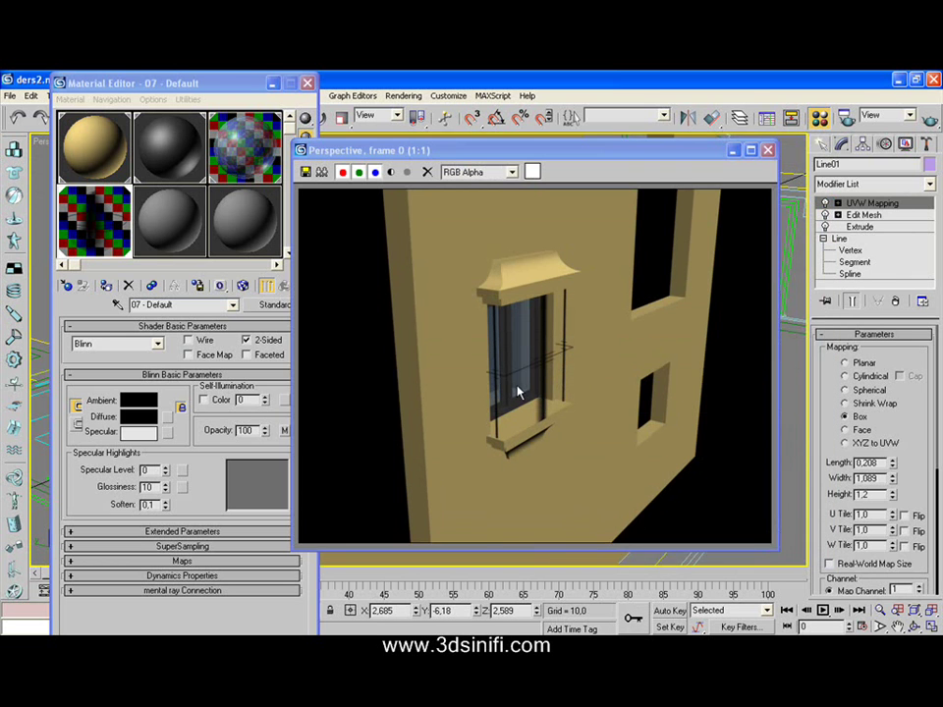
scroll(518, 392, "up", 1)
scroll(518, 392, "up", 1)
scroll(518, 392, "down", 1)
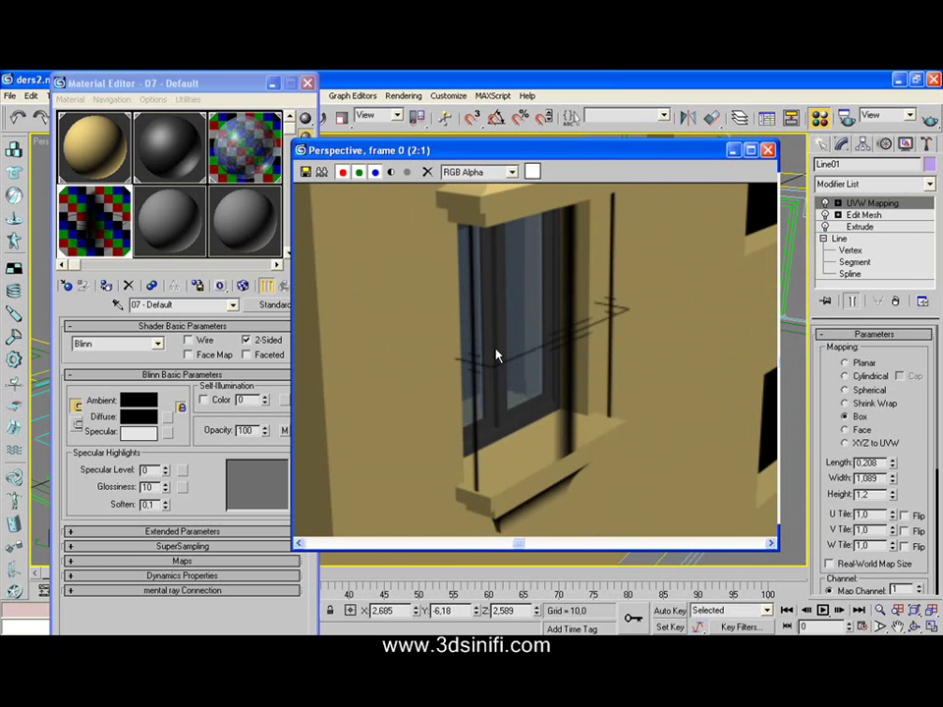
left_click(769, 150)
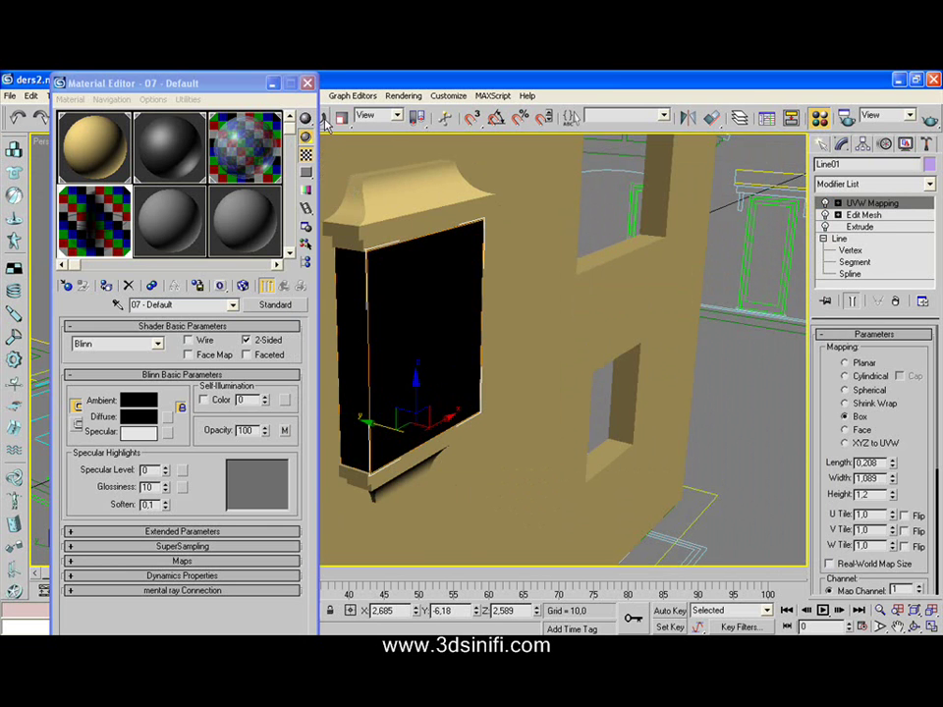
left_click(308, 83)
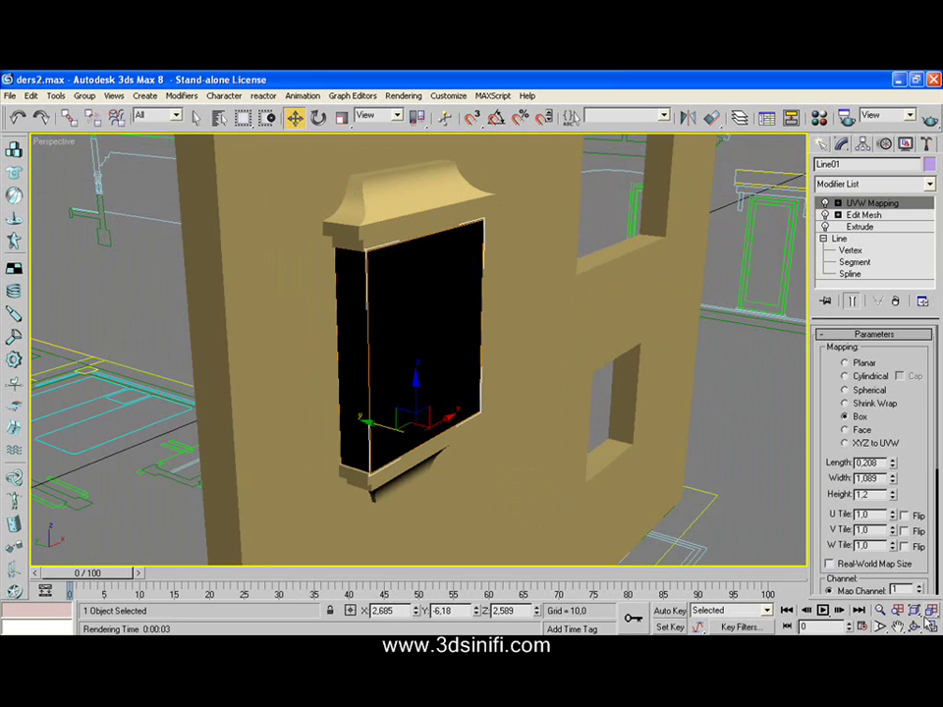
Enable Show Map in Viewport for the window material so the railing texture displays.
key("ctrl+r")
mouse_move(463, 380)
left_mouse_down()
mouse_move(413, 383)
mouse_move(366, 254)
left_mouse_up()
left_click(295, 117)
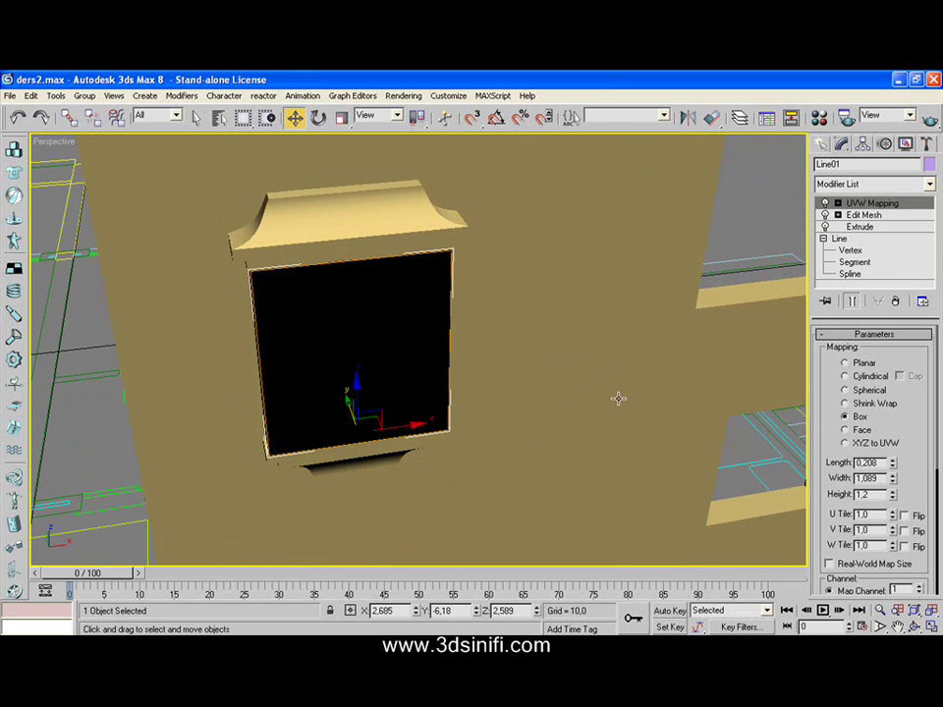
left_click(821, 143)
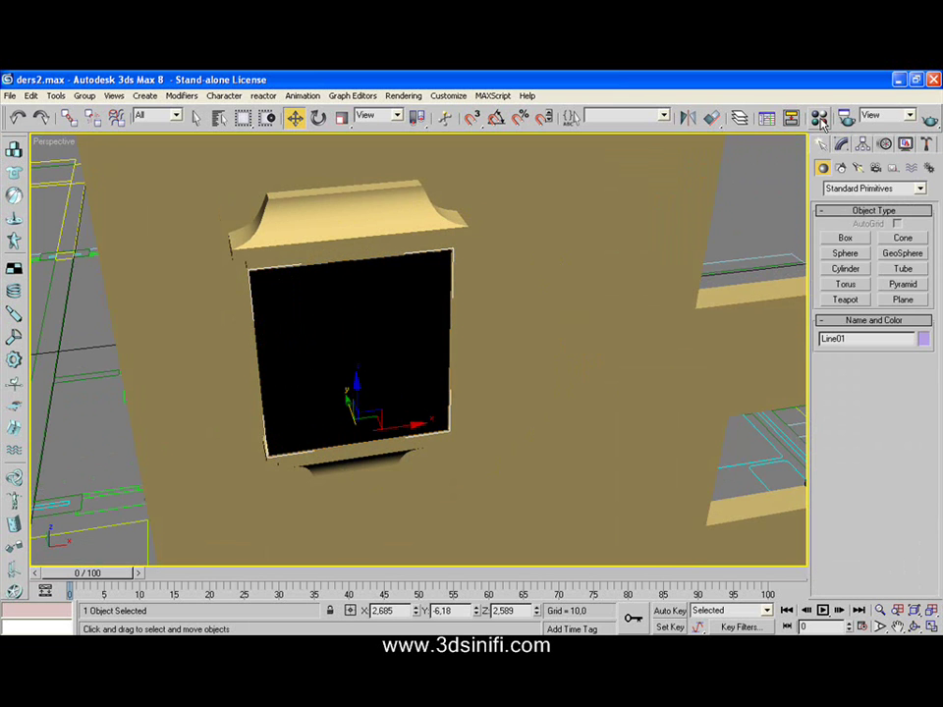
left_click(820, 118)
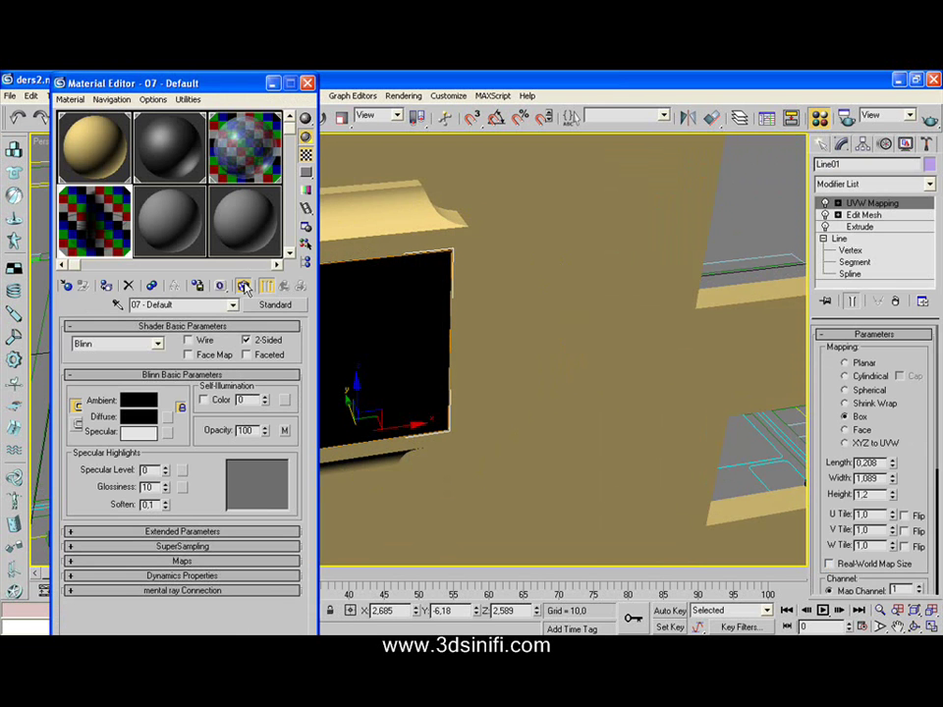
left_click(244, 286)
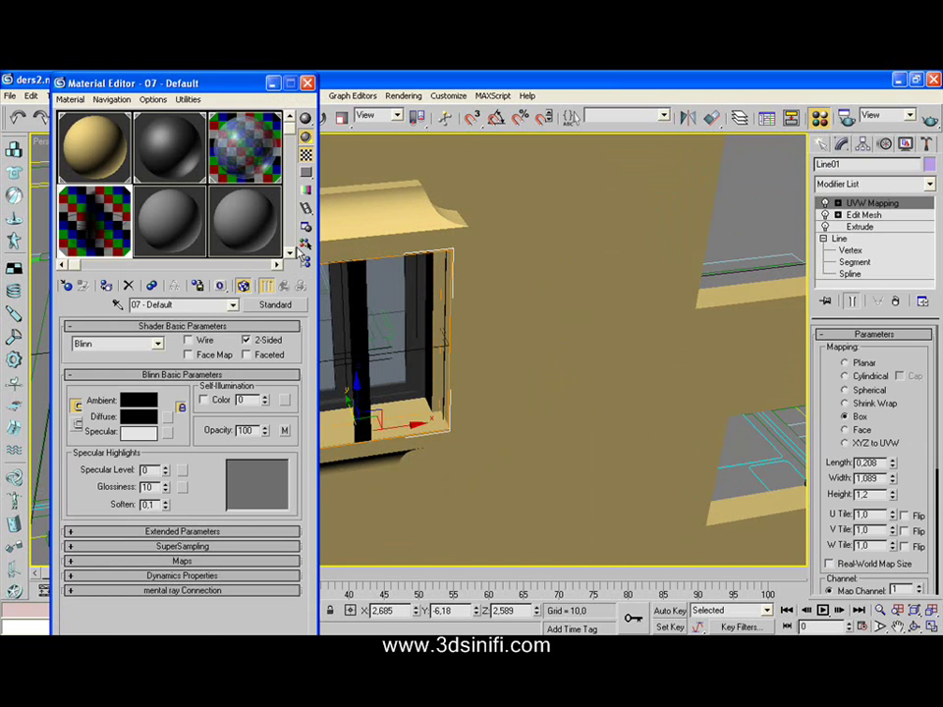
left_click(307, 82)
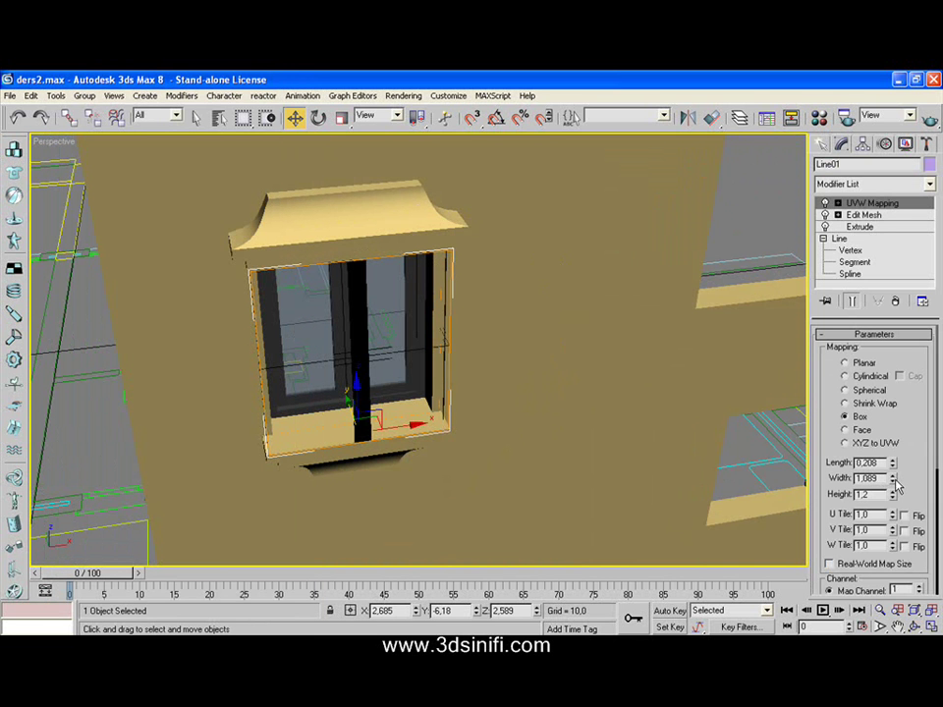
Set the UVW Mapping width to 0.14 and lower the length until the bars fit.
left_click_drag(894, 482, 893, 495)
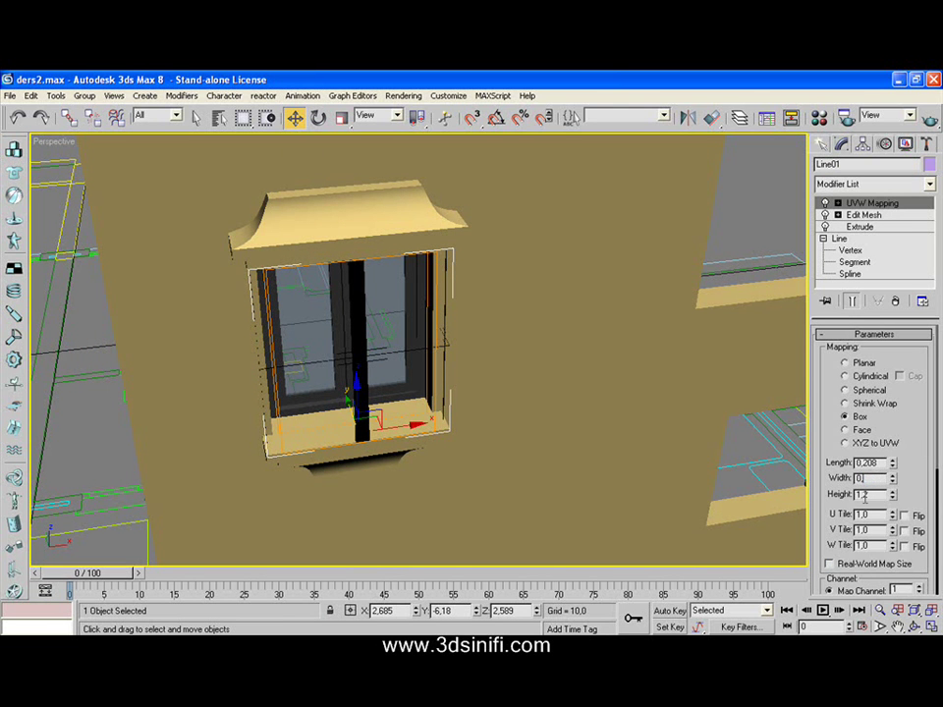
type(",14")
key("Return")
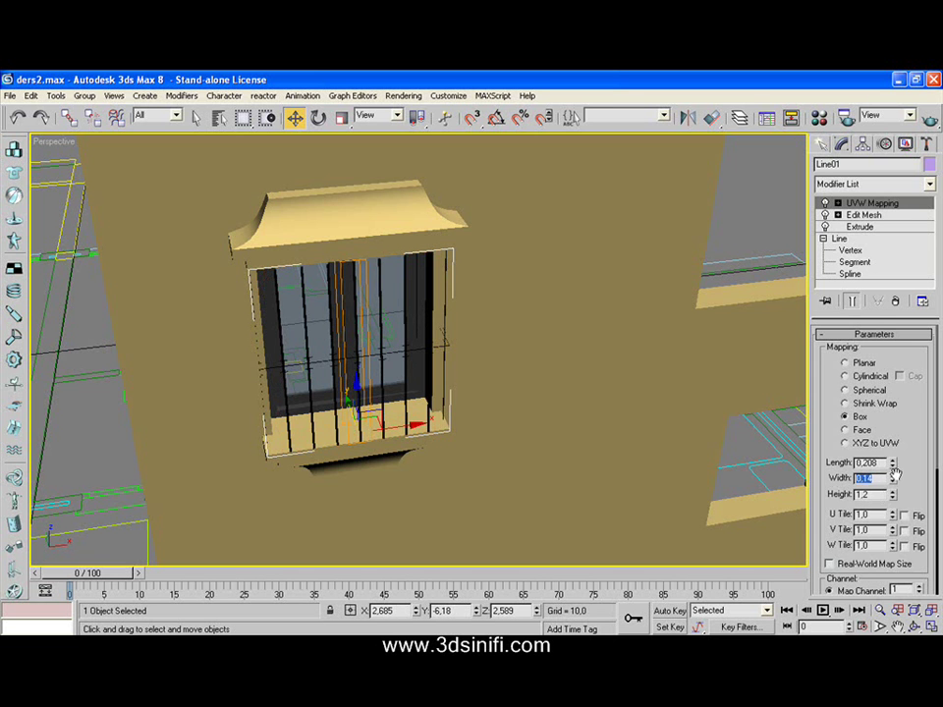
left_click_drag(892, 469, 883, 465)
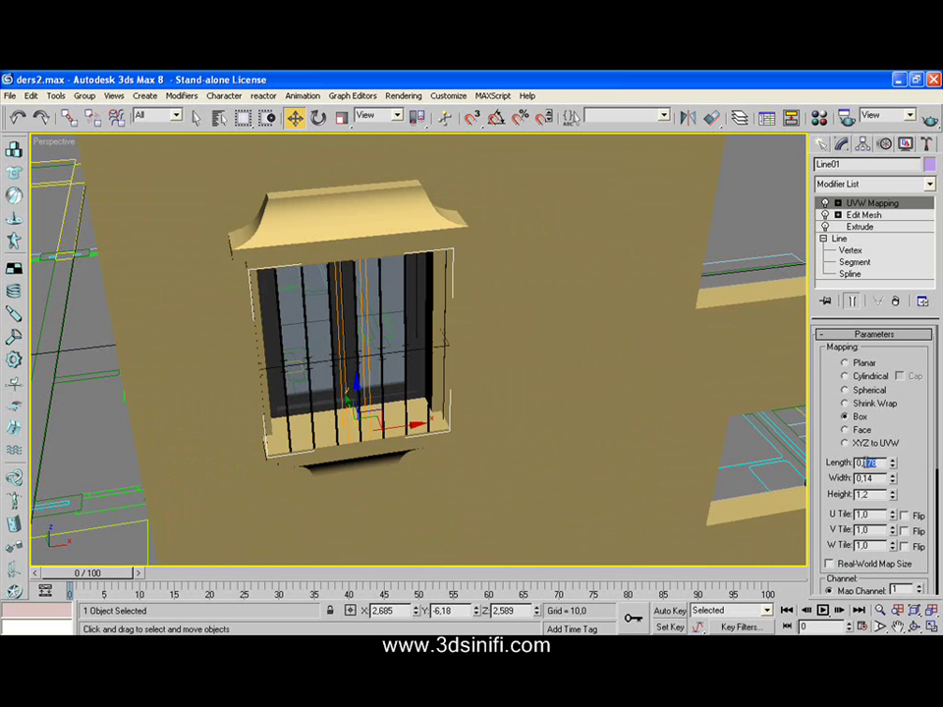
left_click(892, 467)
left_click(892, 469)
left_click(892, 468)
left_click(892, 468)
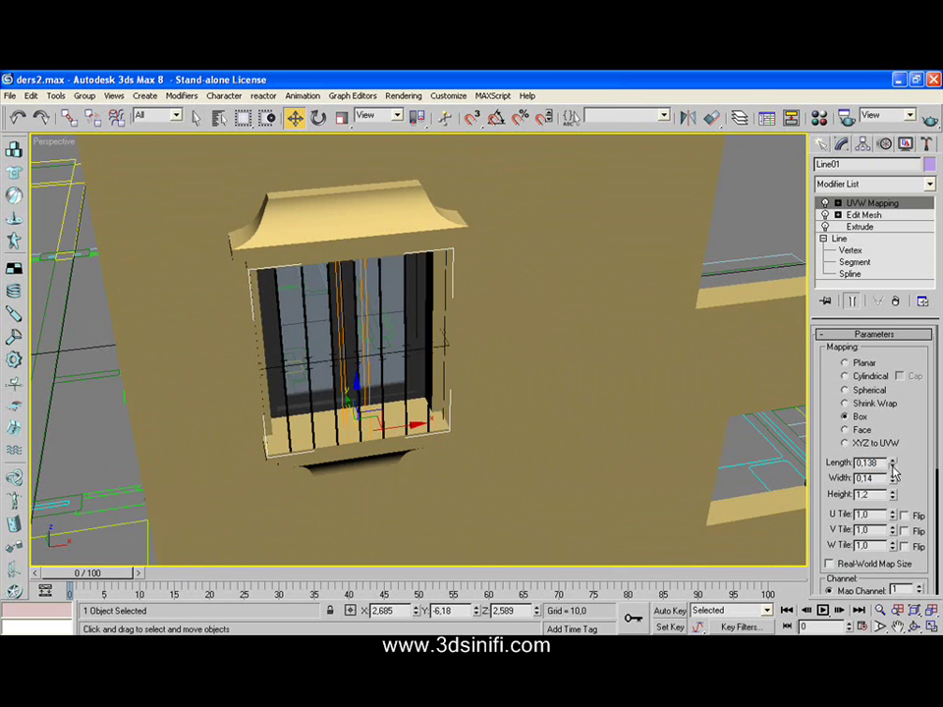
left_click(892, 468)
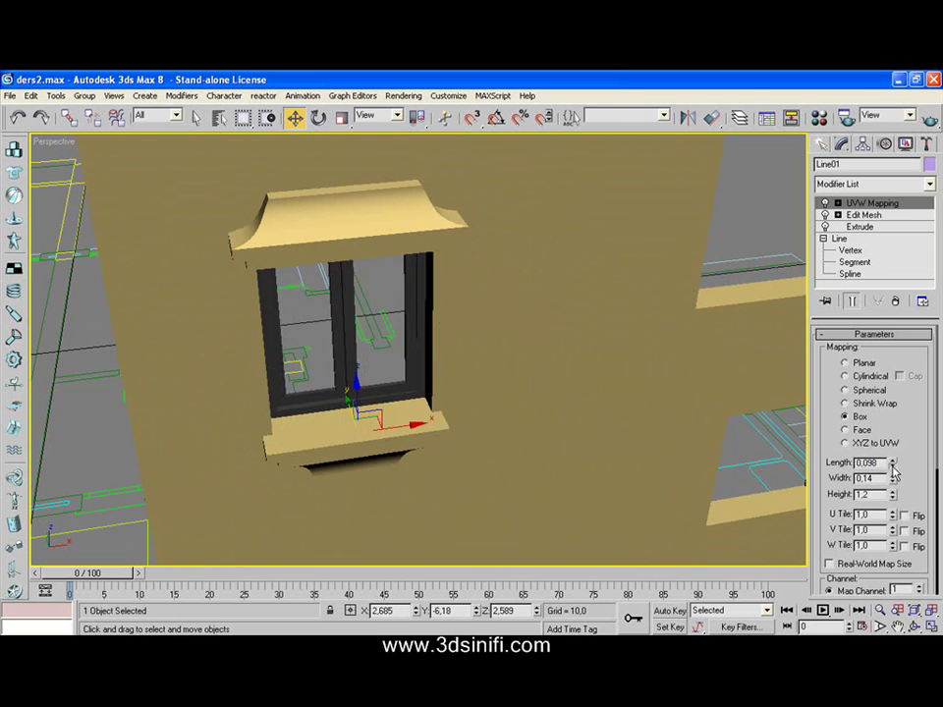
left_click(892, 469)
left_click(893, 469)
left_click(892, 468)
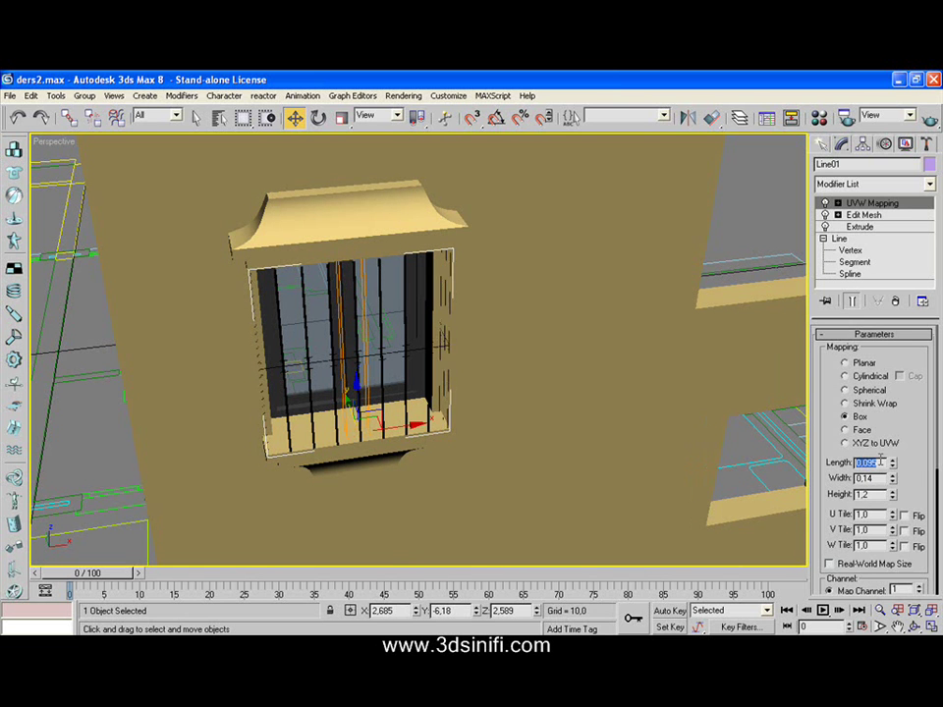
left_click(914, 627)
mouse_move(387, 398)
left_mouse_down()
mouse_move(441, 394)
mouse_move(469, 357)
mouse_move(402, 363)
mouse_move(421, 357)
left_mouse_up()
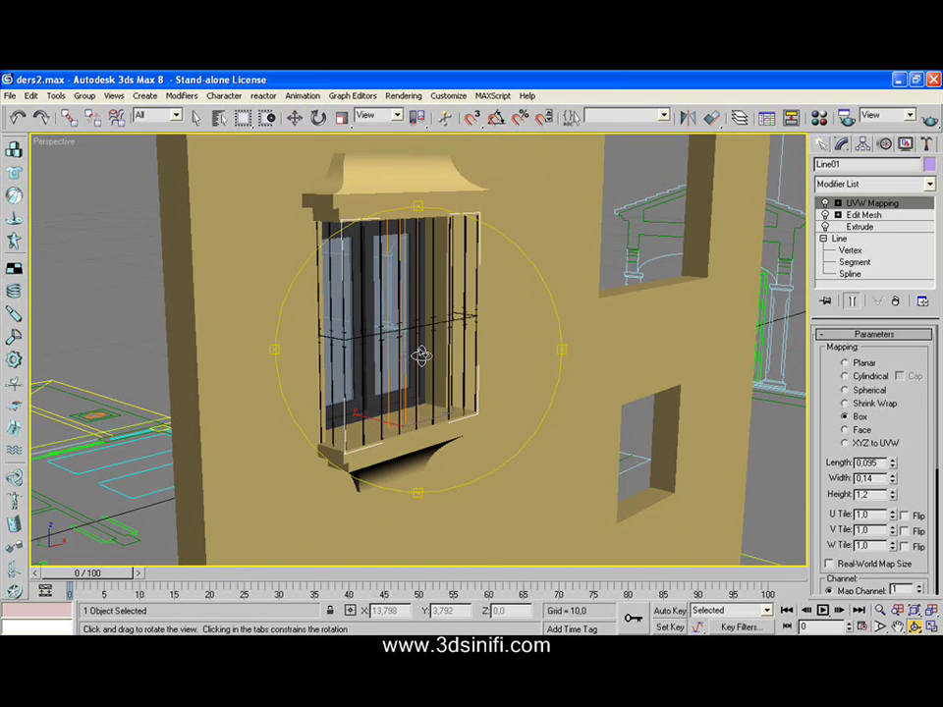
left_click(934, 126)
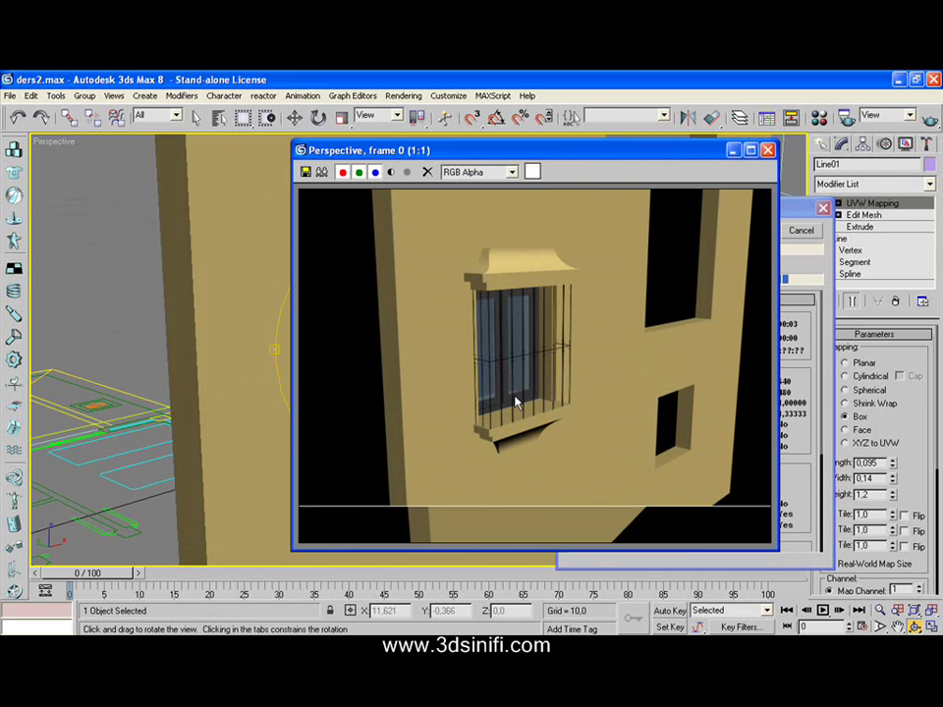
left_click(516, 401)
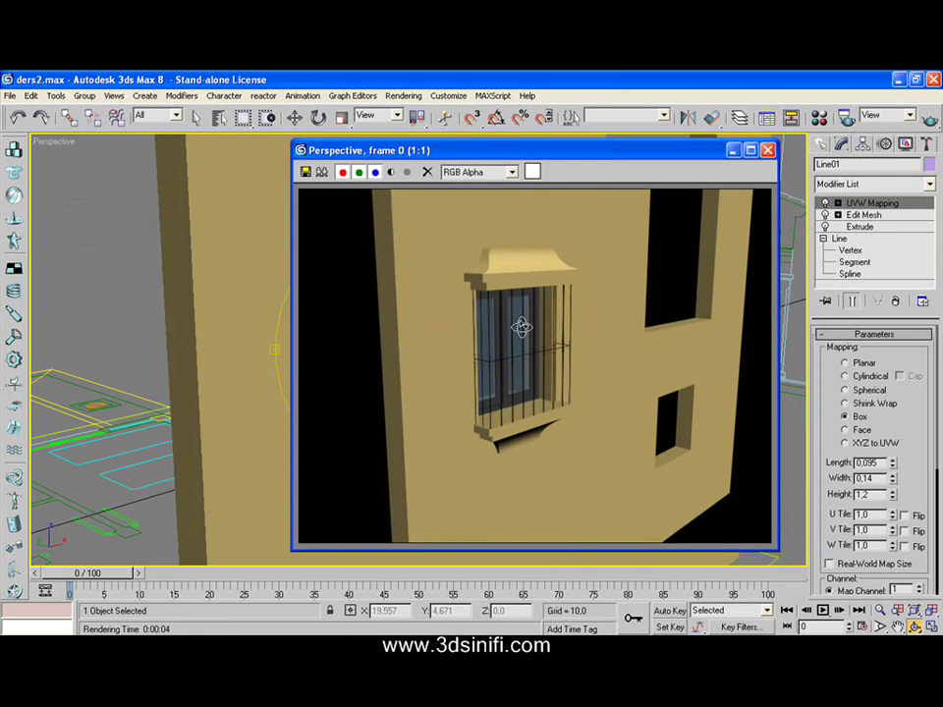
scroll(518, 328, "up", 5)
scroll(516, 329, "up", 2)
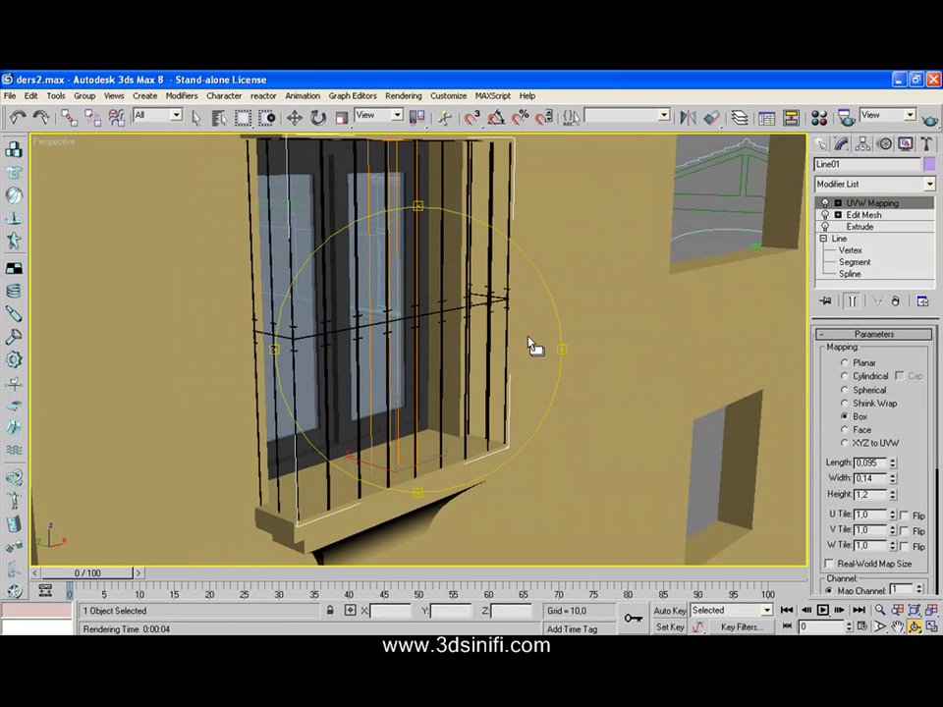
left_click(928, 116)
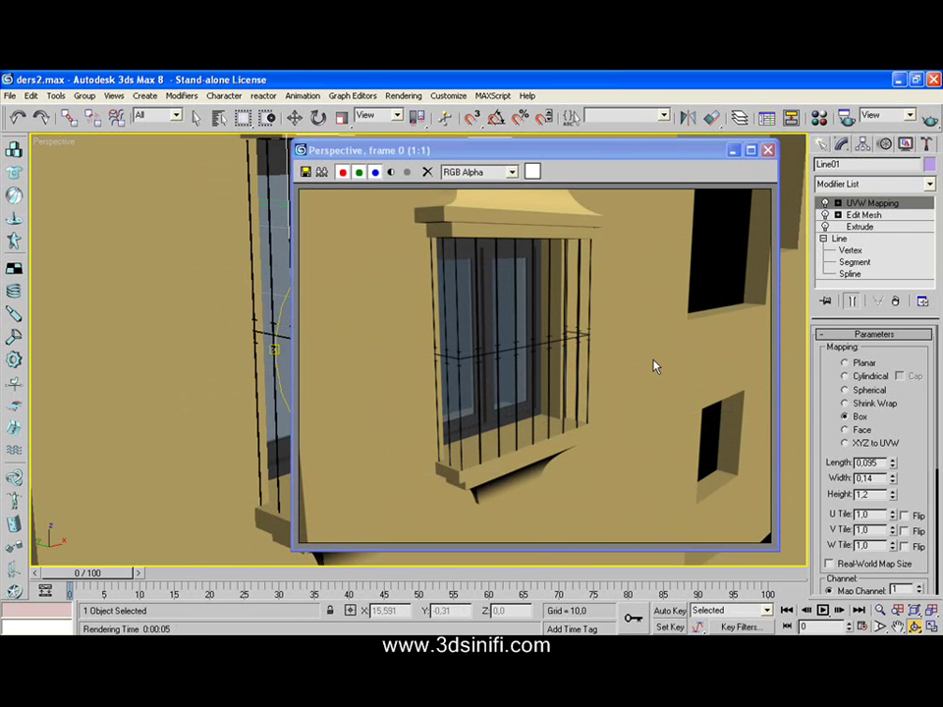
left_click(768, 150)
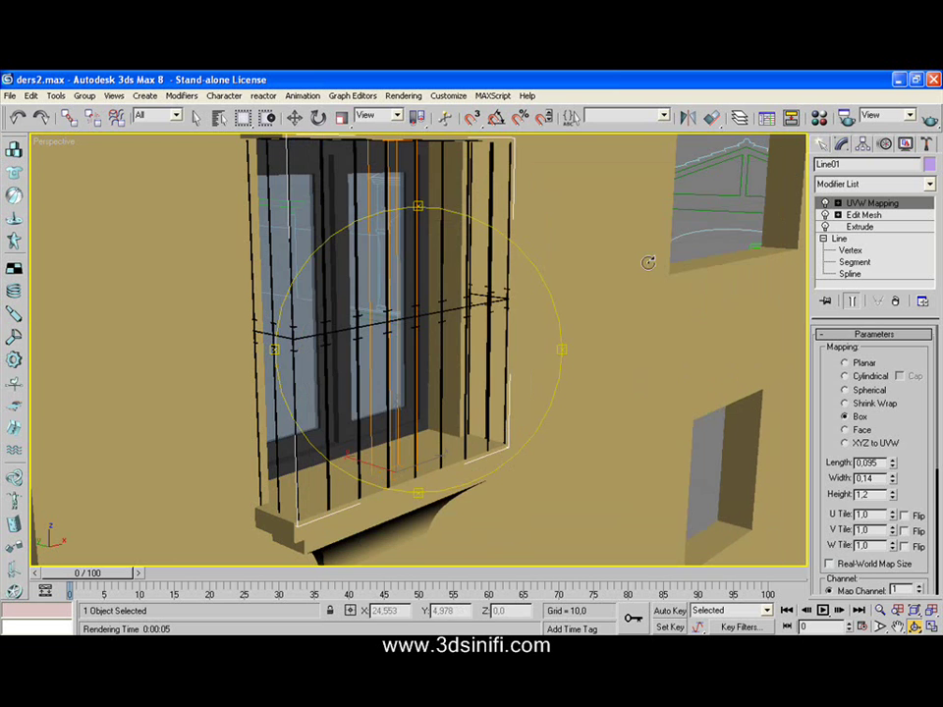
middle_click_drag(443, 380, 428, 359, "alt")
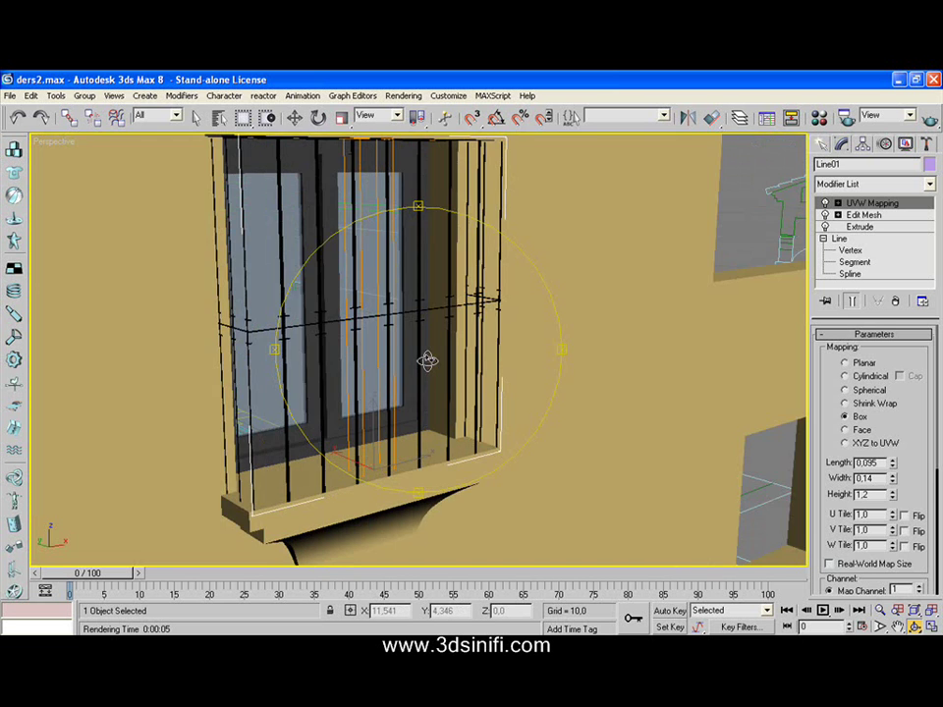
scroll(427, 360, "down", 5)
scroll(428, 359, "up", 5)
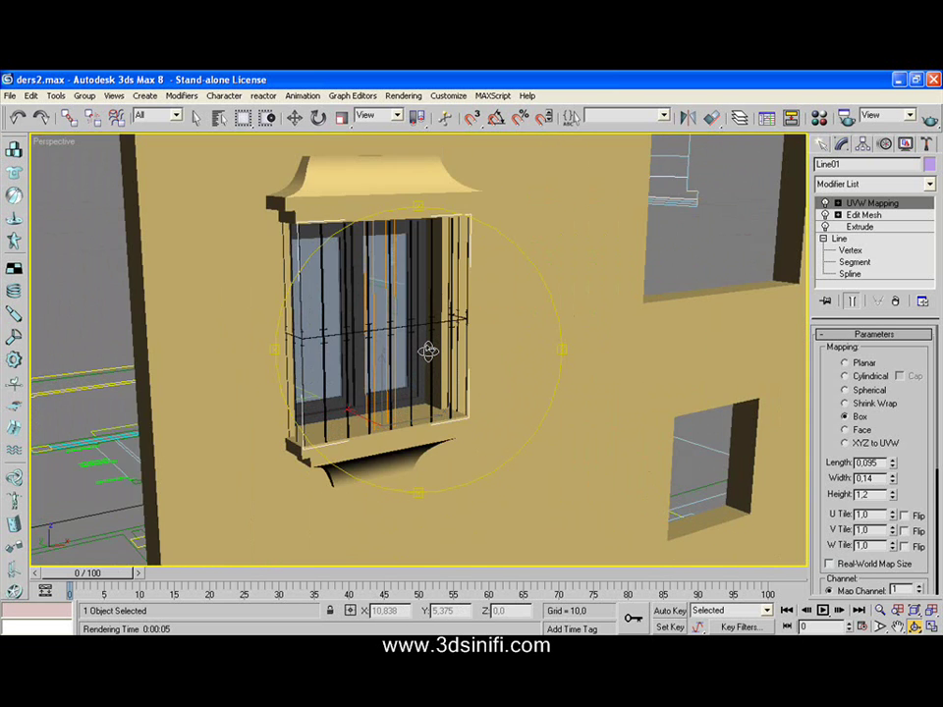
scroll(427, 351, "up", 3)
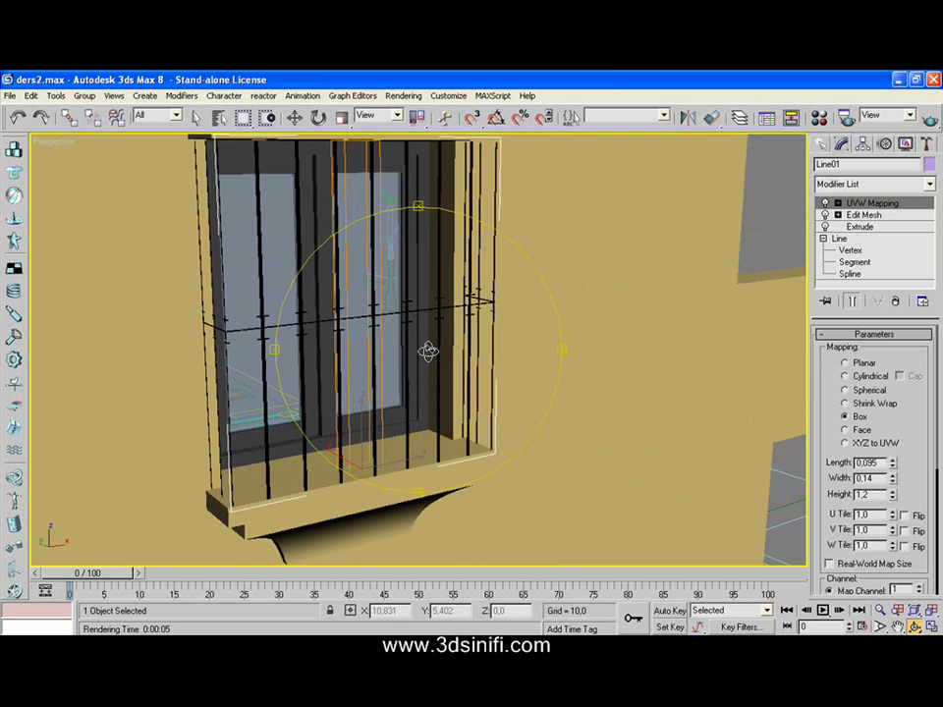
mouse_move(413, 393)
middle_mouse_down("alt")
mouse_move(428, 394)
mouse_move(432, 378)
mouse_move(418, 388)
mouse_move(428, 379)
middle_mouse_up("alt")
scroll(428, 394, "down", 4)
scroll(425, 381, "down", 4)
scroll(428, 379, "up", 4)
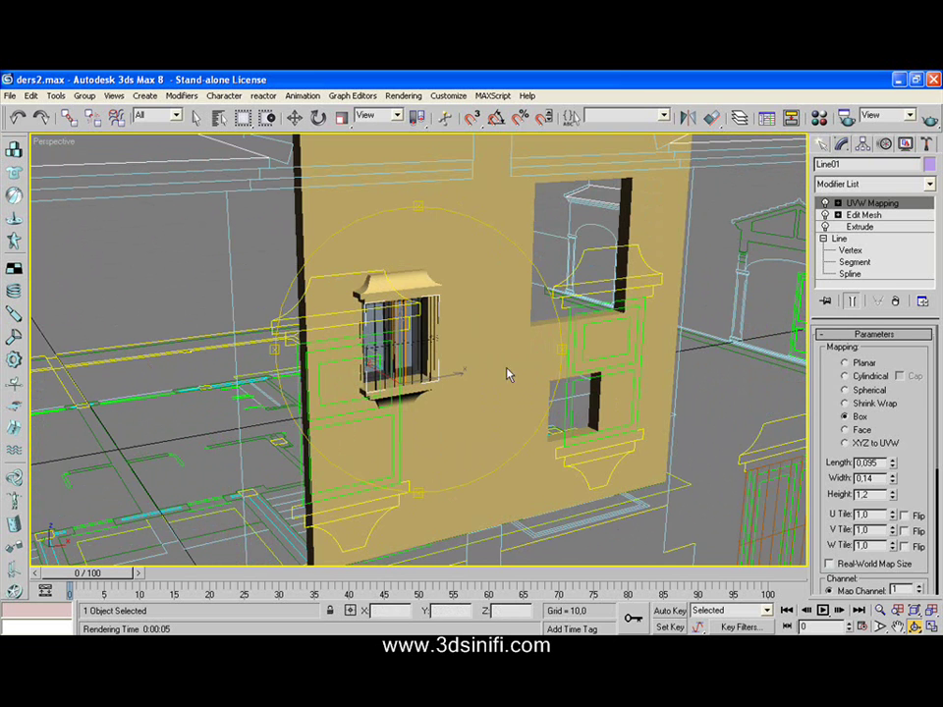
Render the facade to check the balcony and window bars, then close the rendered image.
left_click(928, 117)
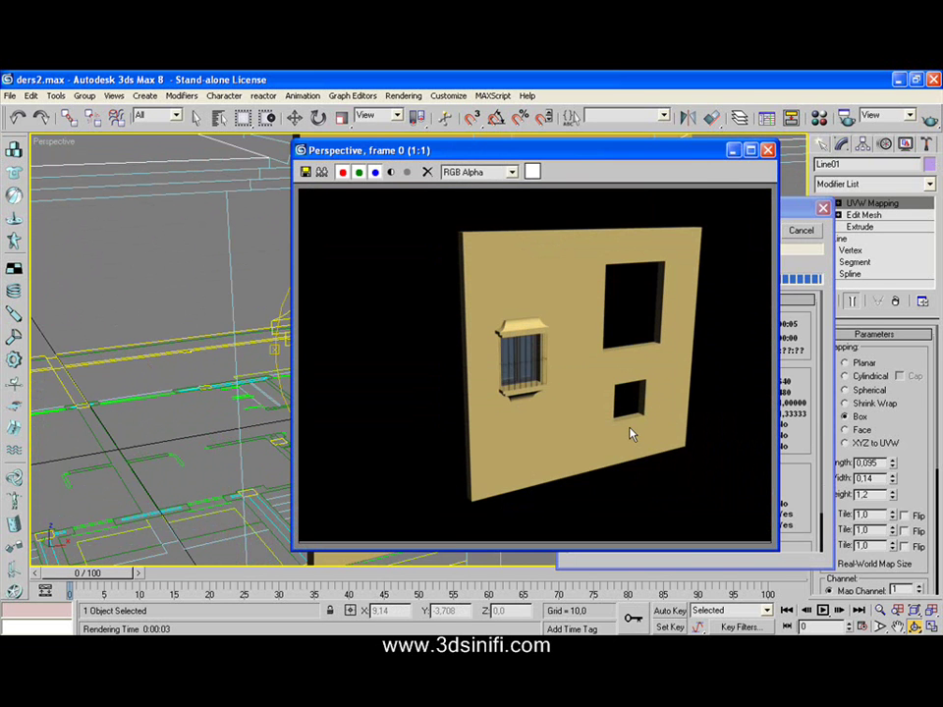
scroll(549, 397, "up", 2)
scroll(550, 397, "down", 2)
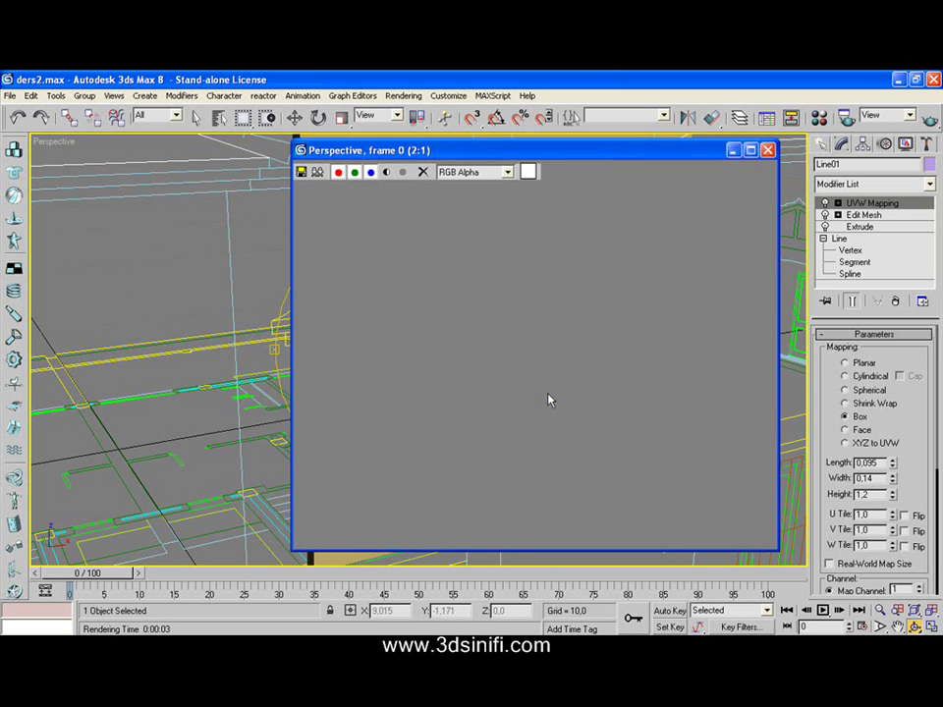
left_click(769, 150)
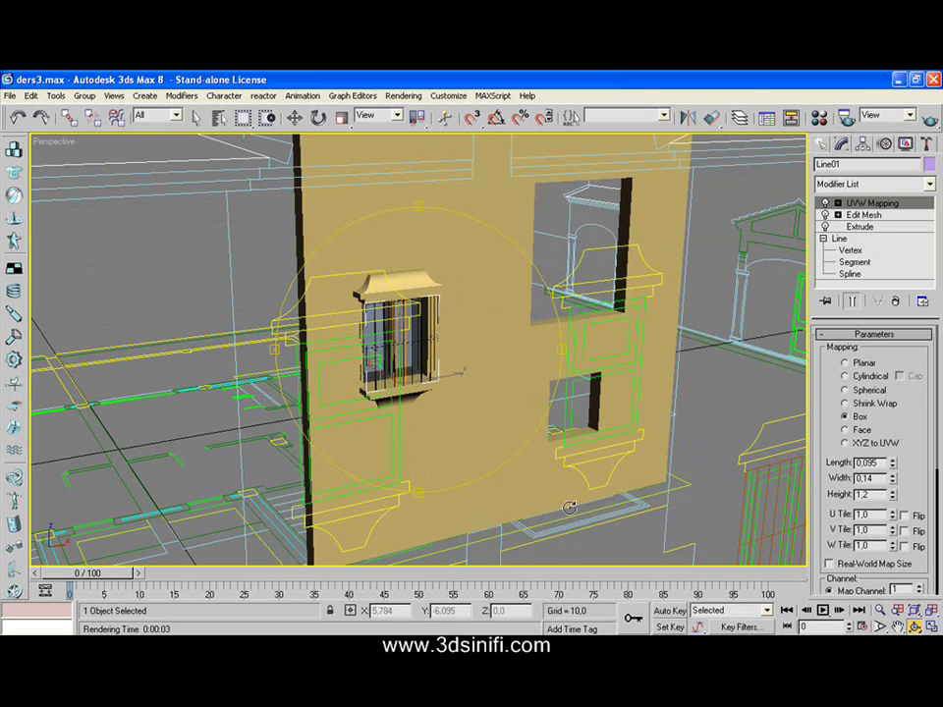
Pan the Front view toward the window and balcony, then maximize the Top view.
left_click(931, 626)
right_click(726, 348)
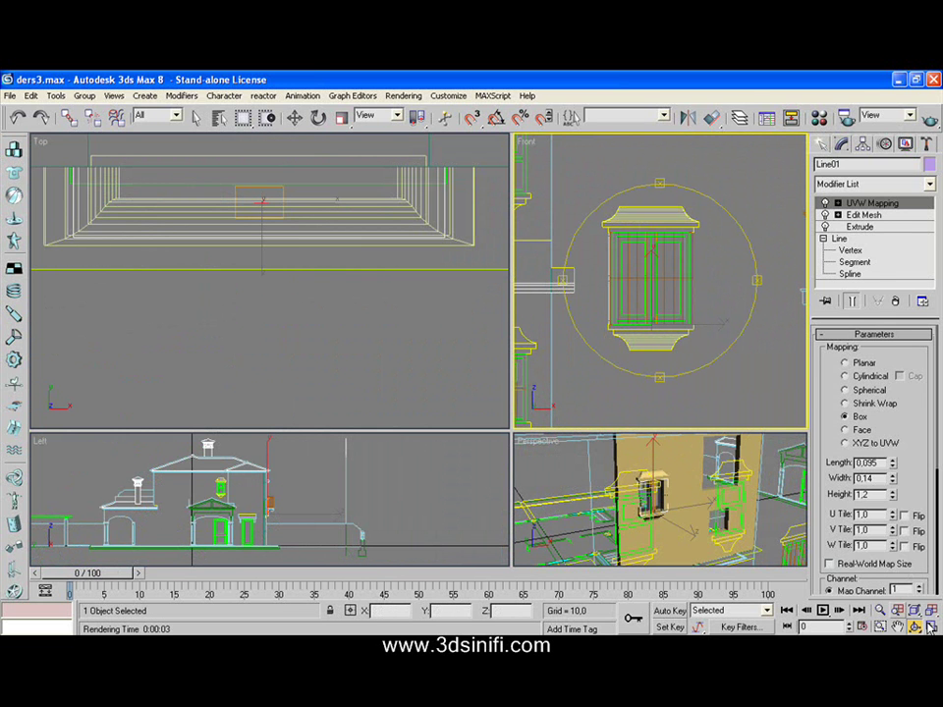
left_click(899, 626)
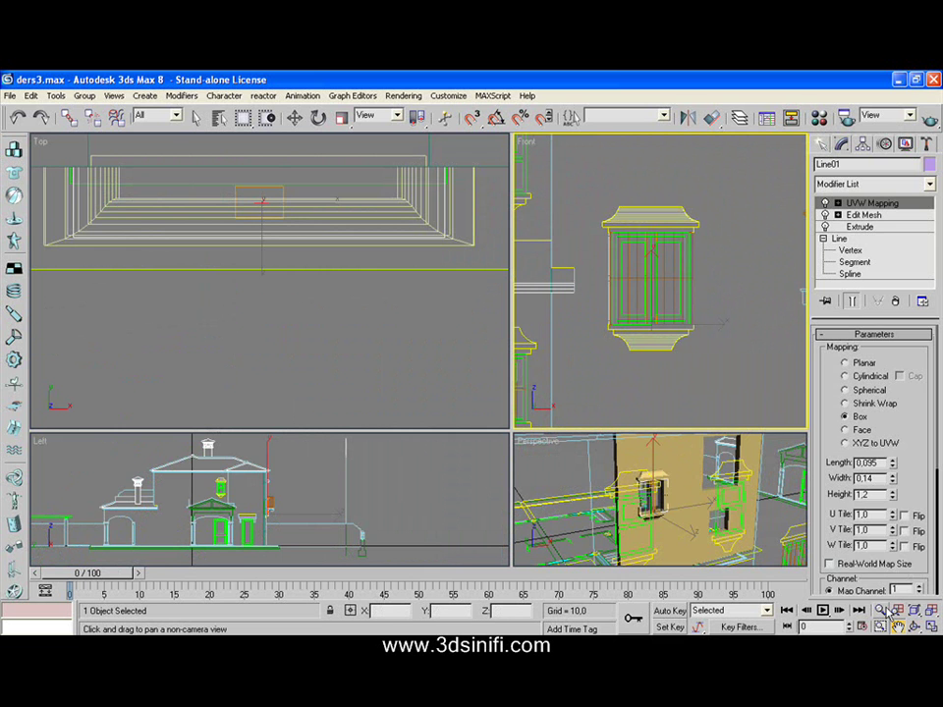
mouse_move(698, 301)
left_mouse_down()
mouse_move(649, 311)
mouse_move(568, 292)
mouse_move(456, 359)
left_mouse_up()
key("alt+w")
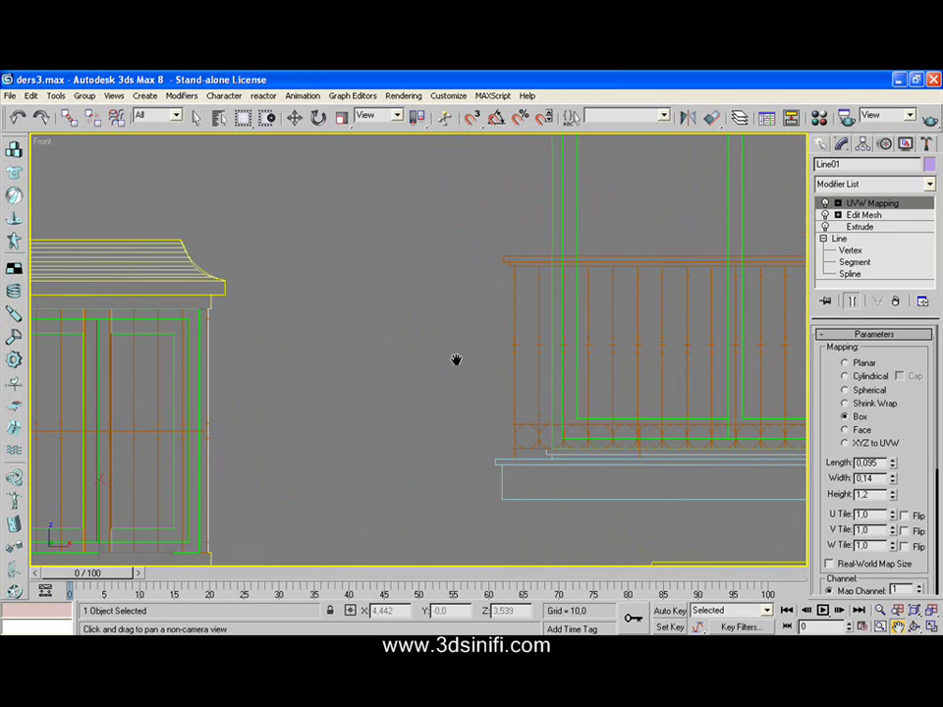
scroll(456, 360, "down", 3)
scroll(446, 360, "down", 2)
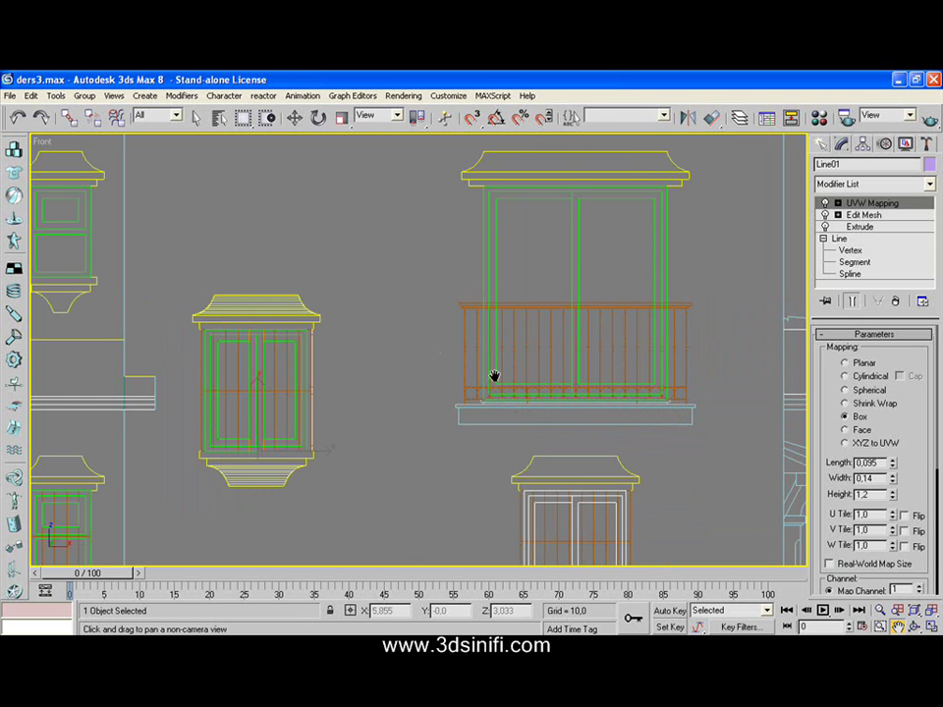
key("alt+w")
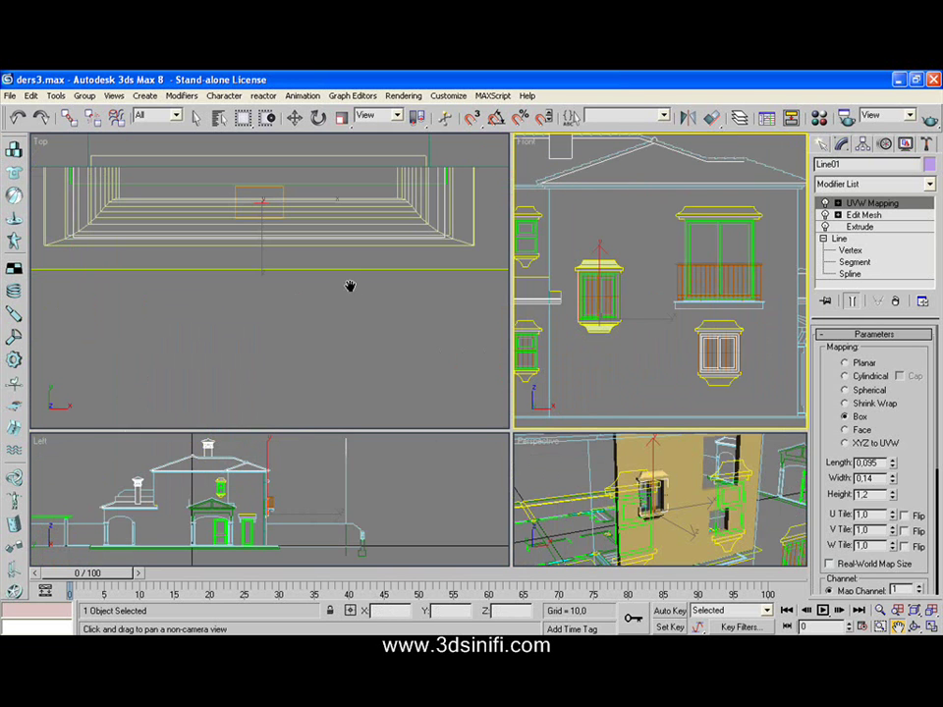
left_click(354, 230)
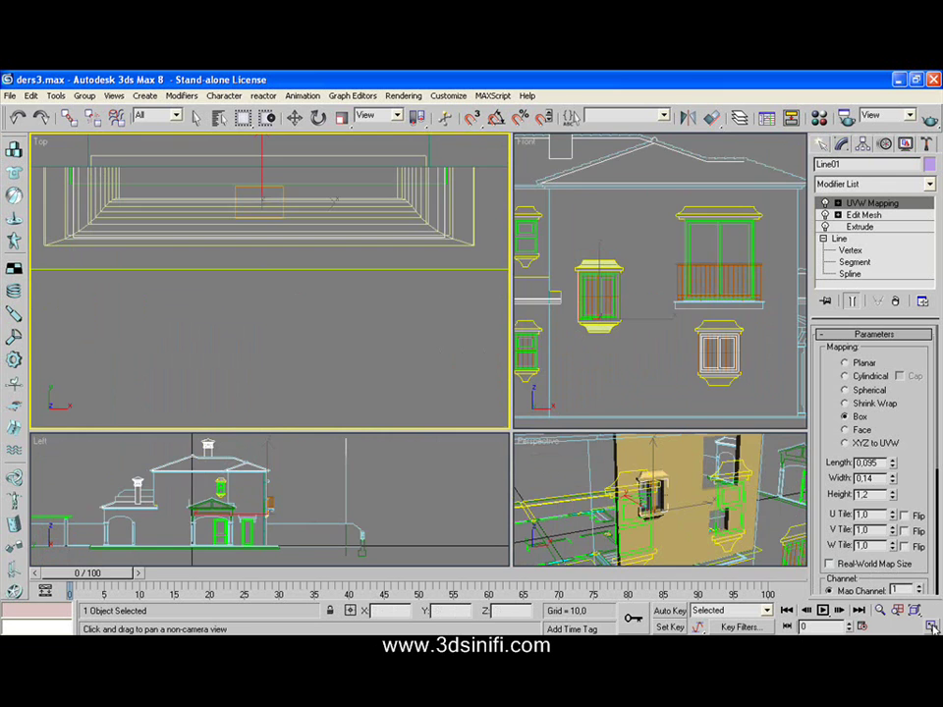
left_click(932, 627)
Frame the bay window in the Top view and try a box selection around it.
scroll(462, 330, "down", 1)
scroll(462, 331, "down", 2)
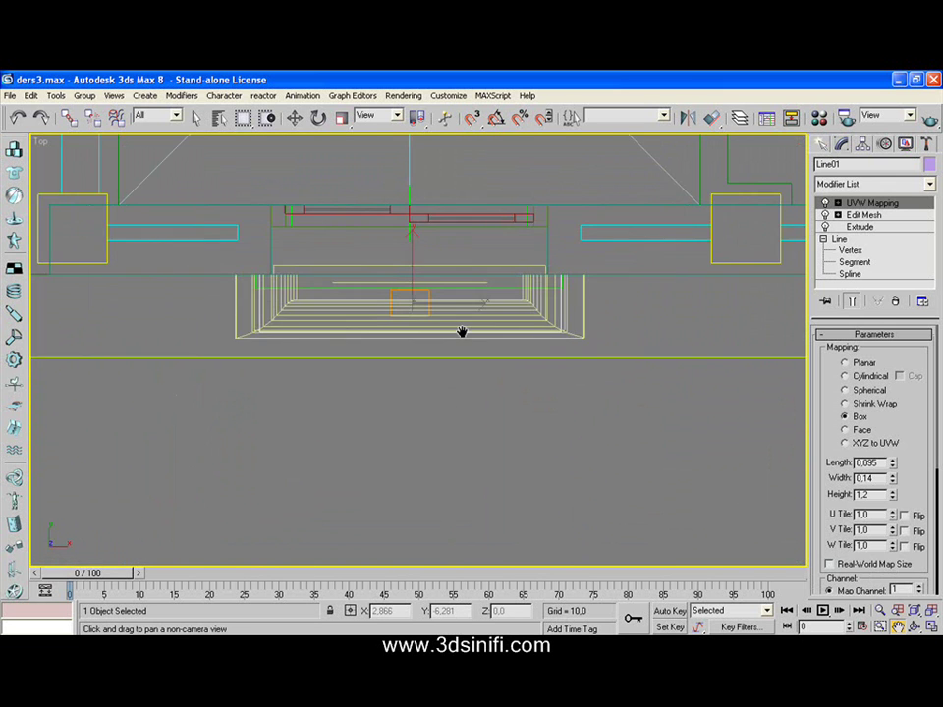
scroll(463, 304, "down", 2)
left_click_drag(463, 305, 439, 314)
left_click(295, 117)
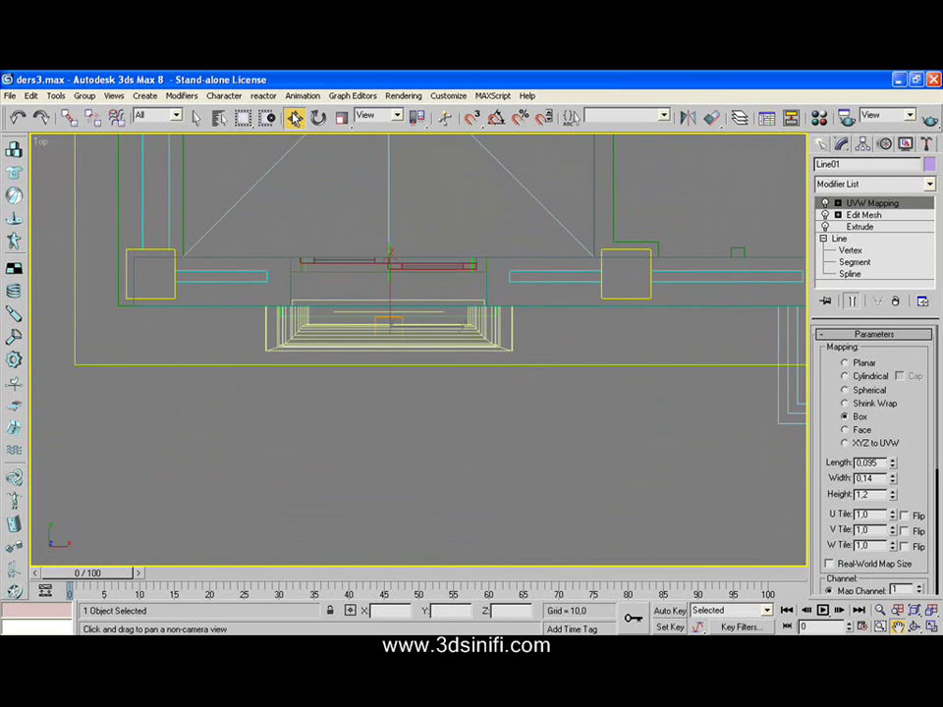
mouse_move(294, 232)
left_mouse_down()
mouse_move(493, 281)
mouse_move(484, 280)
left_mouse_up()
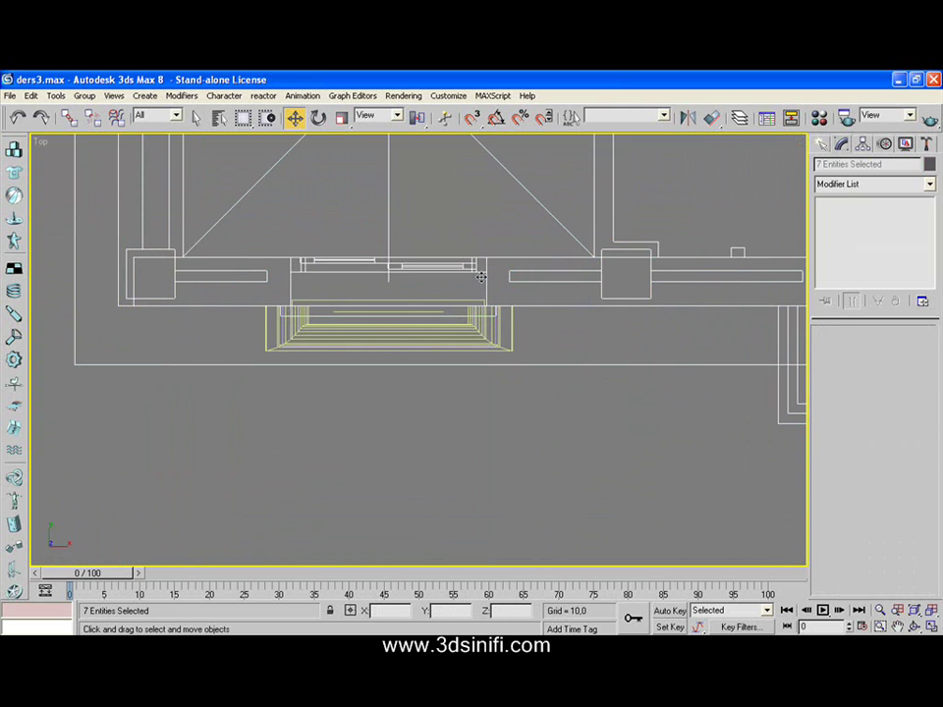
left_click(379, 196)
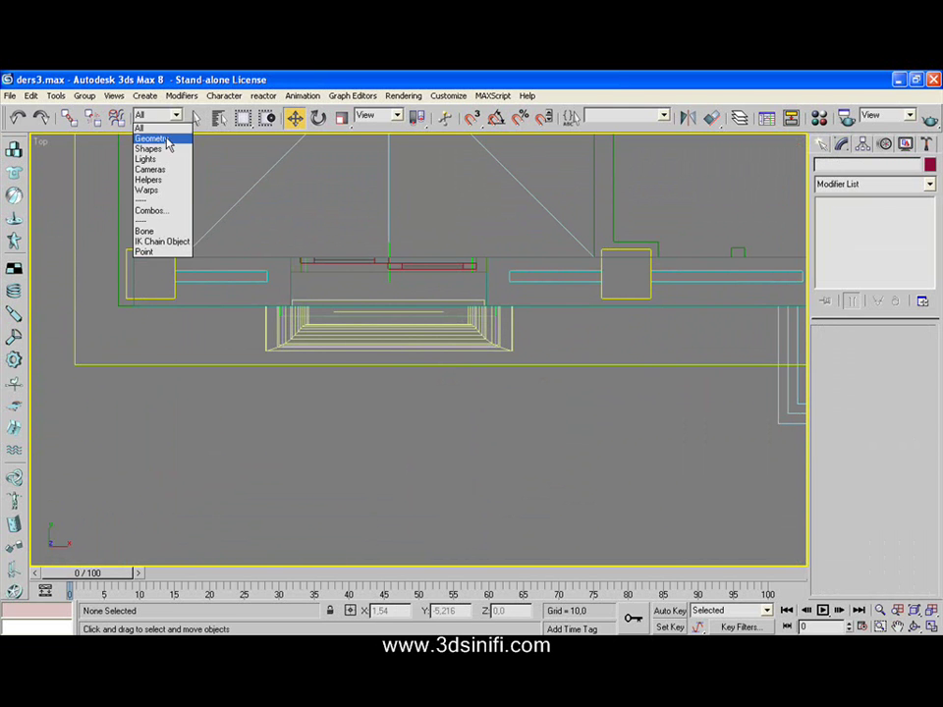
Set the selection filter to Geometry and box-select the five window-frame objects.
left_click(153, 139)
mouse_move(425, 280)
left_mouse_down()
mouse_move(288, 229)
mouse_move(489, 283)
left_mouse_up()
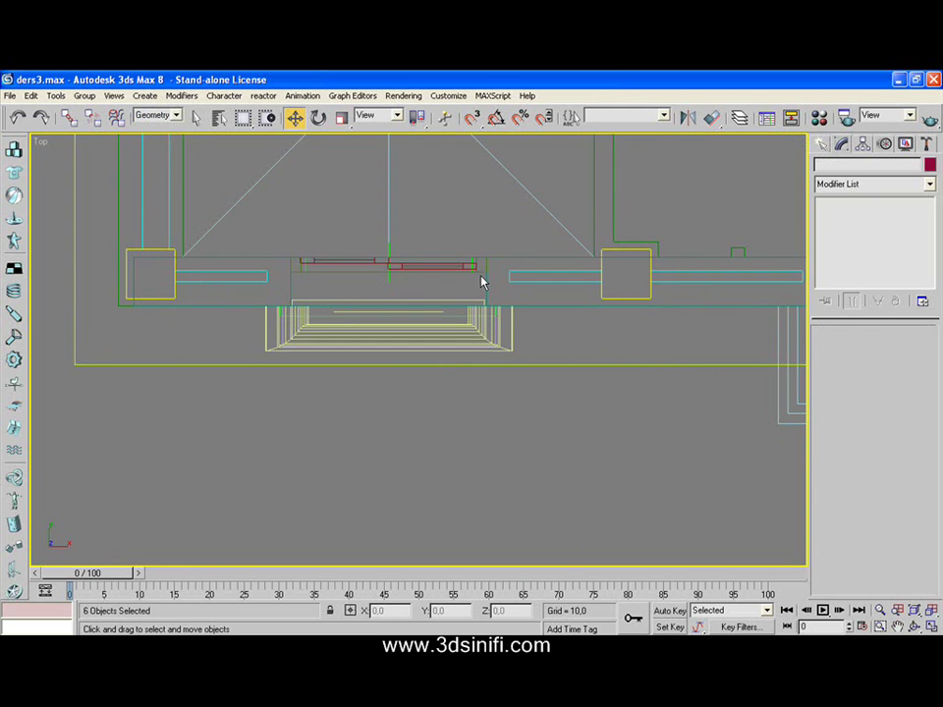
left_click(329, 241)
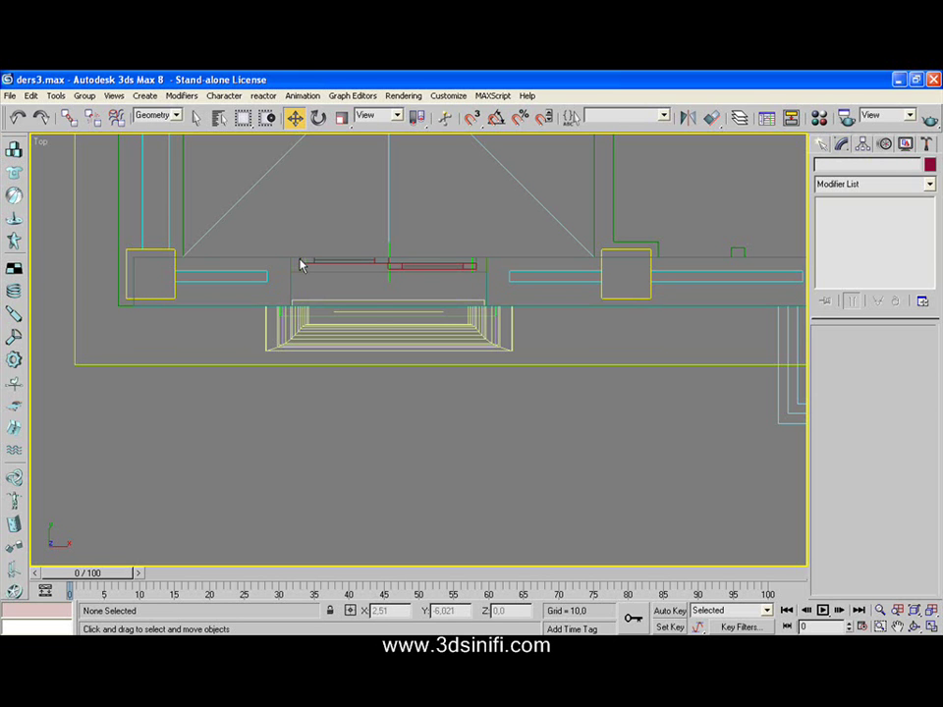
left_click_drag(289, 234, 490, 283)
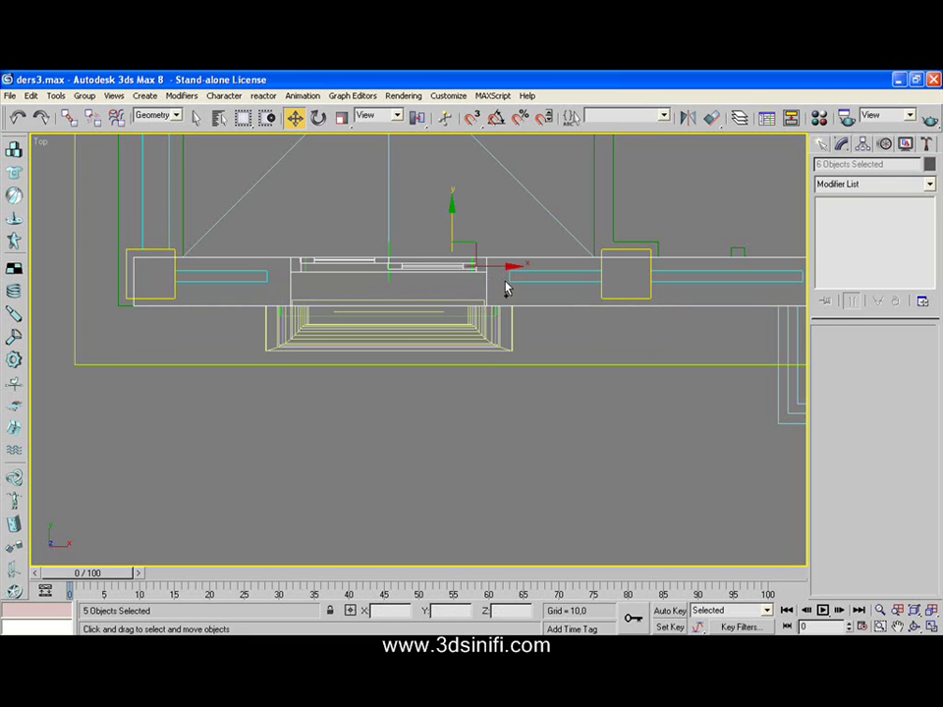
left_click(507, 287)
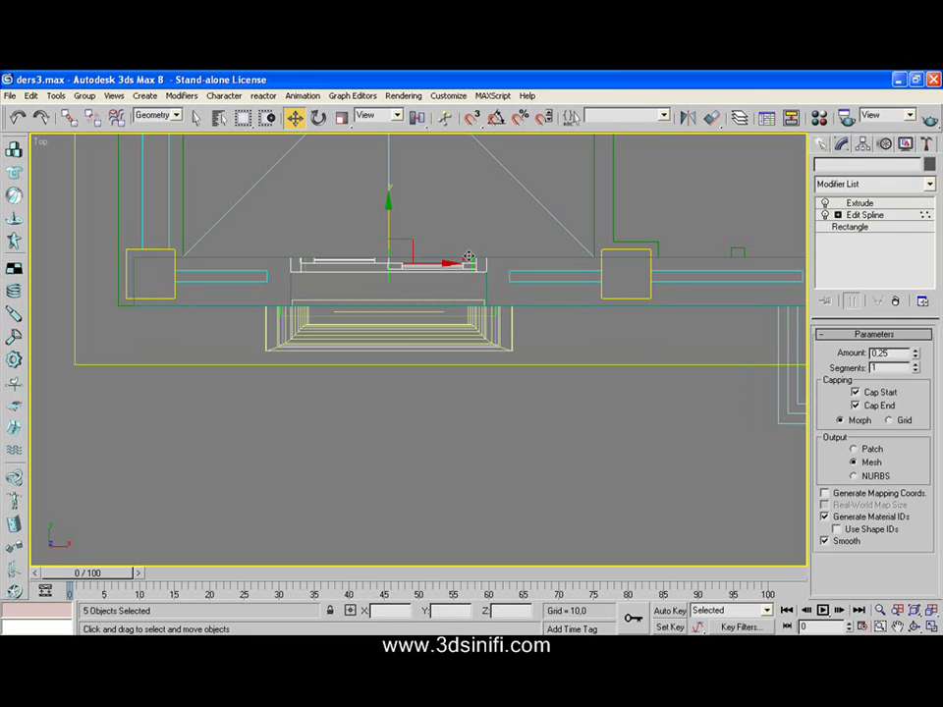
left_click(471, 252)
mouse_move(443, 275)
left_mouse_down()
mouse_move(290, 227)
mouse_move(498, 277)
left_mouse_up()
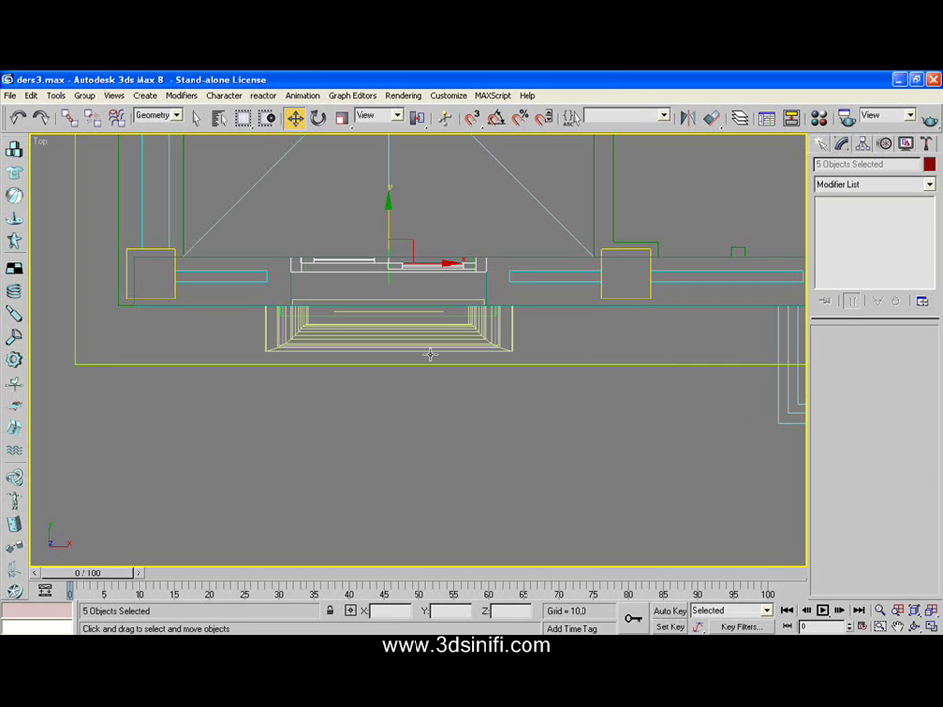
left_click(926, 629)
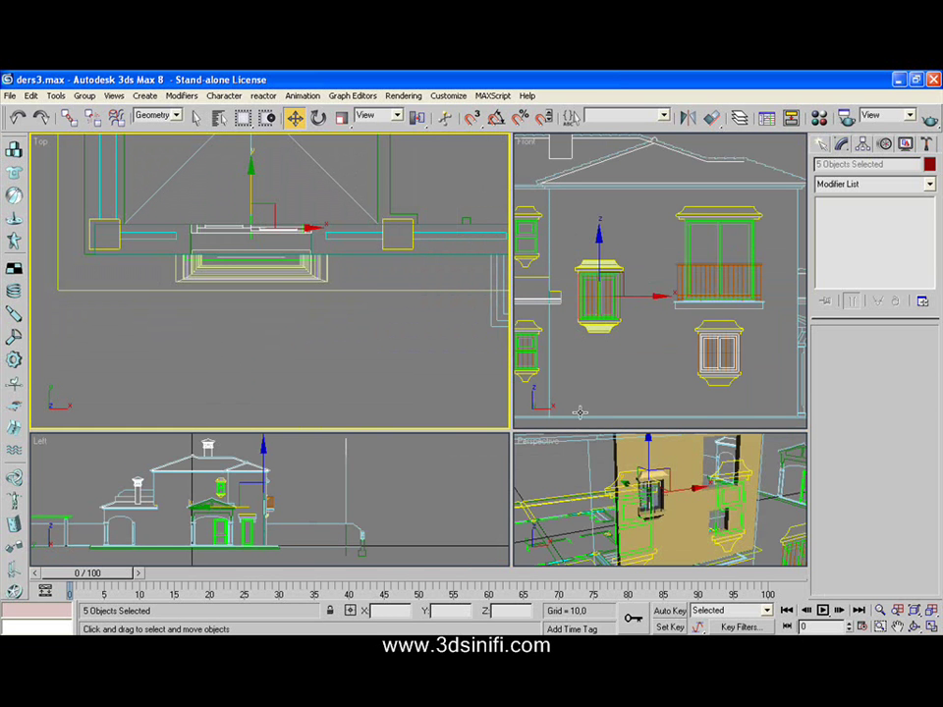
Maximize the Front view with the five window-frame objects still selected.
right_click(636, 359)
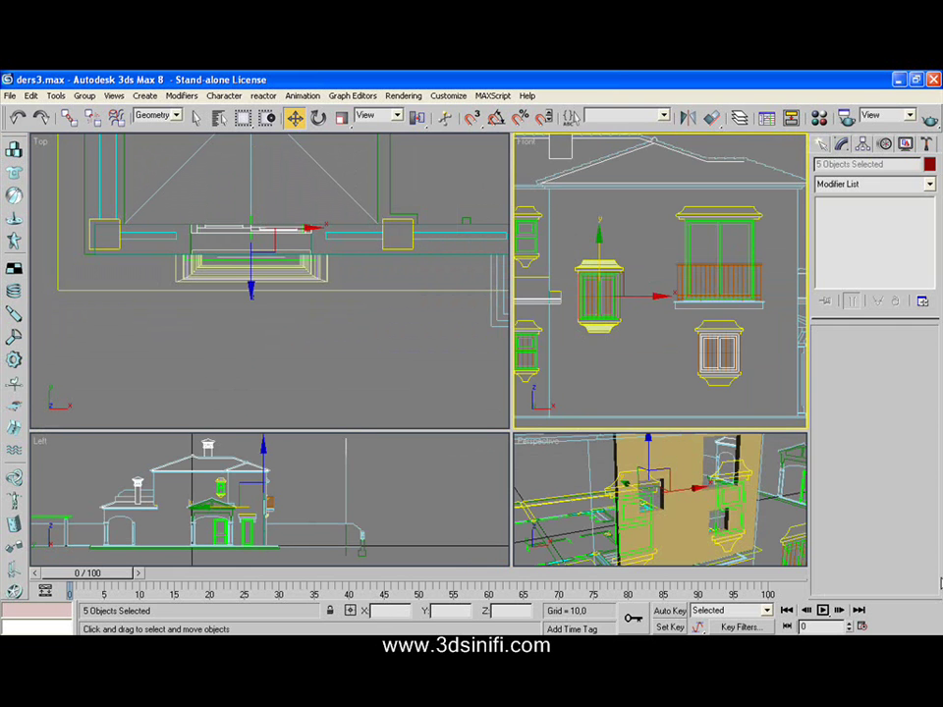
key("ctrl+d")
left_click(930, 626)
left_click(898, 626)
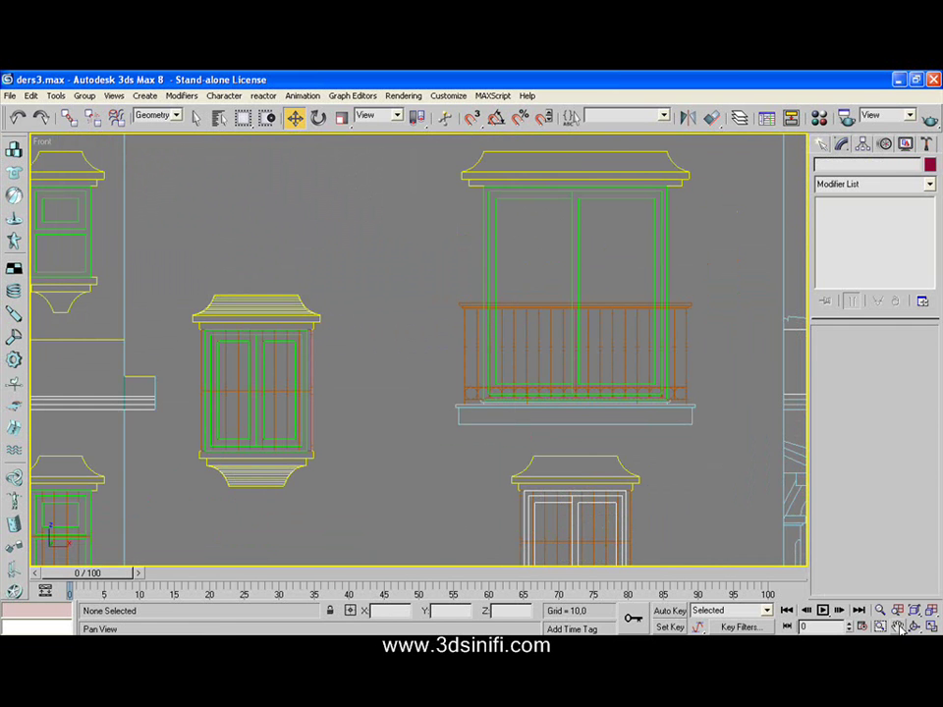
left_click_drag(490, 314, 473, 314)
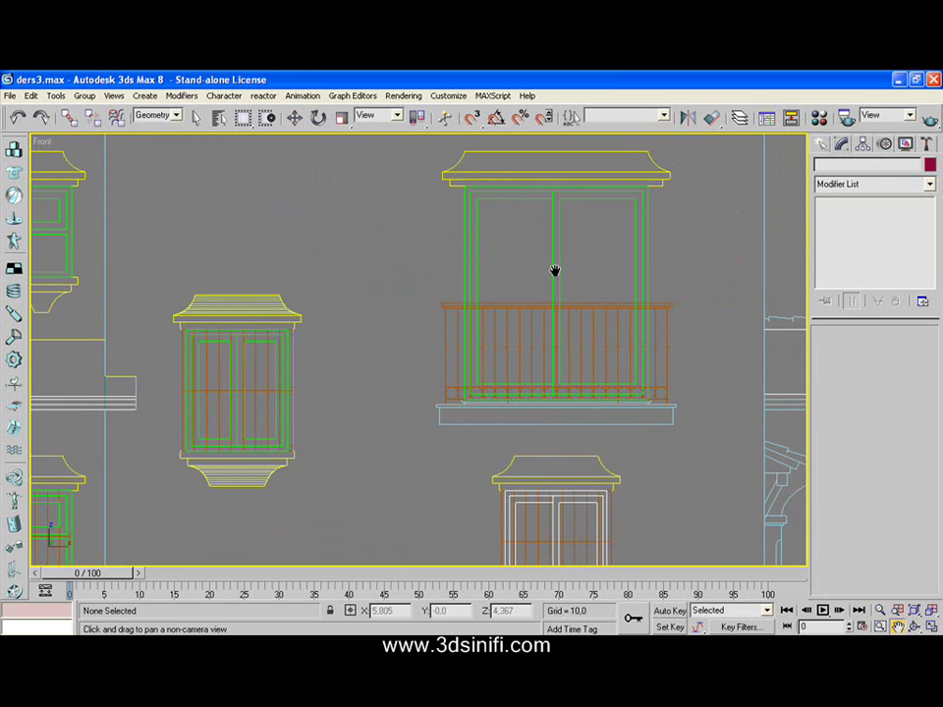
key("ctrl+z")
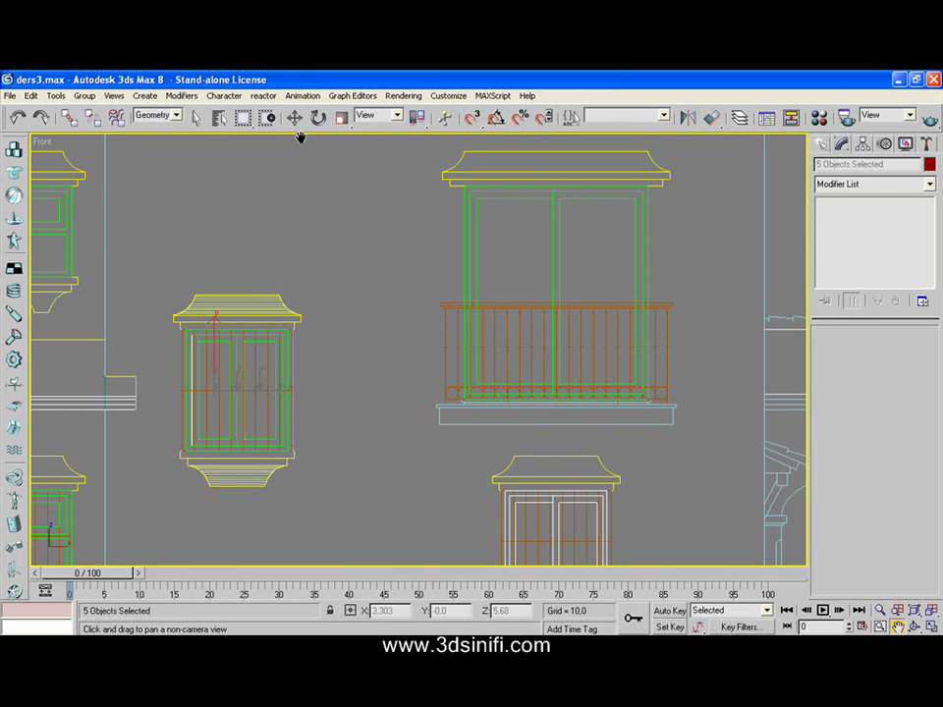
left_click(295, 120)
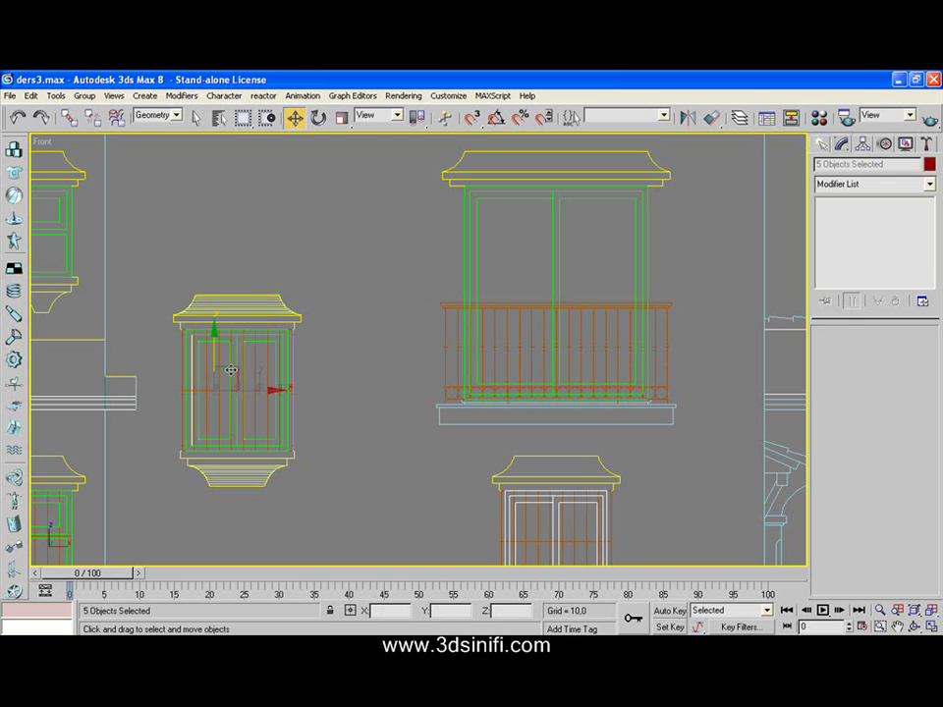
Shift-drag an Instance copy of the window frame into the balcony door opening.
left_click_drag(230, 370, 410, 303, "shift")
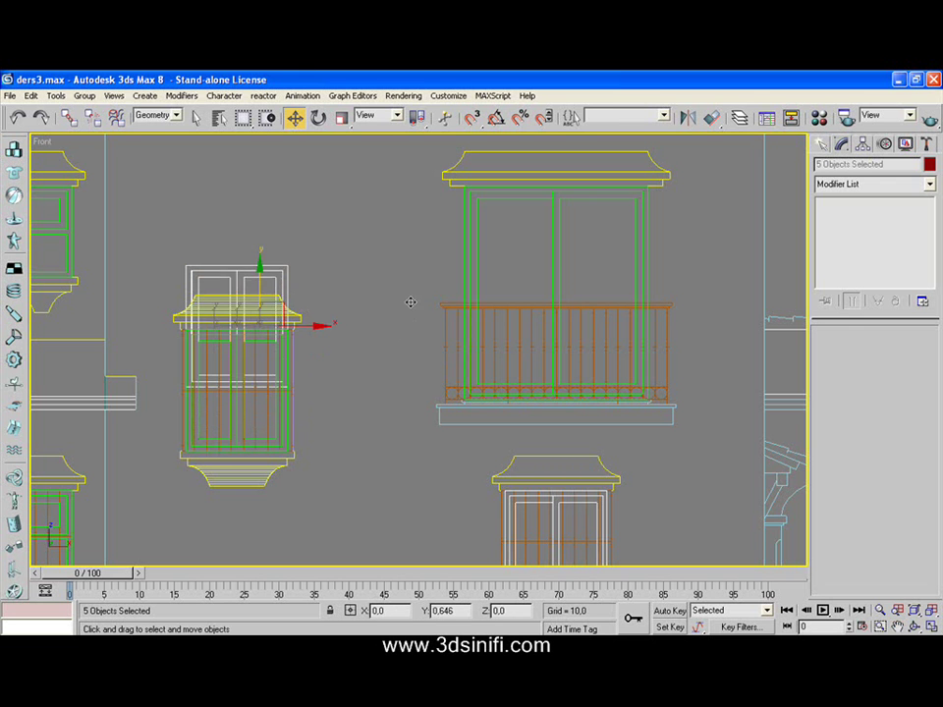
left_click_drag(411, 303, 407, 150, "shift")
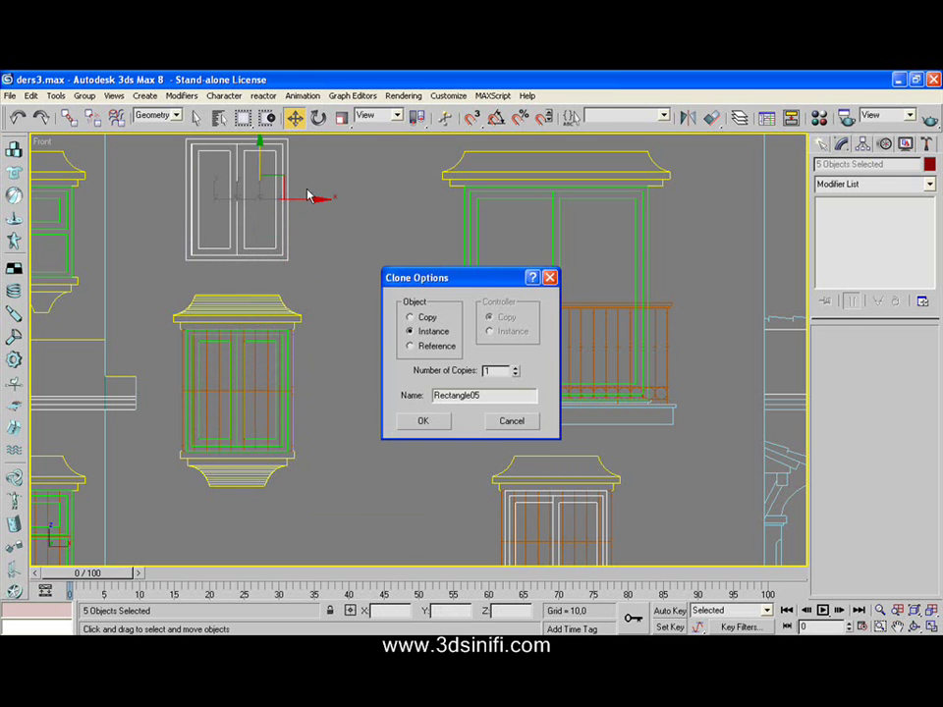
left_click(430, 318)
left_click(424, 421)
mouse_move(268, 189)
left_mouse_down()
mouse_move(501, 234)
mouse_move(617, 244)
mouse_move(556, 223)
left_mouse_up()
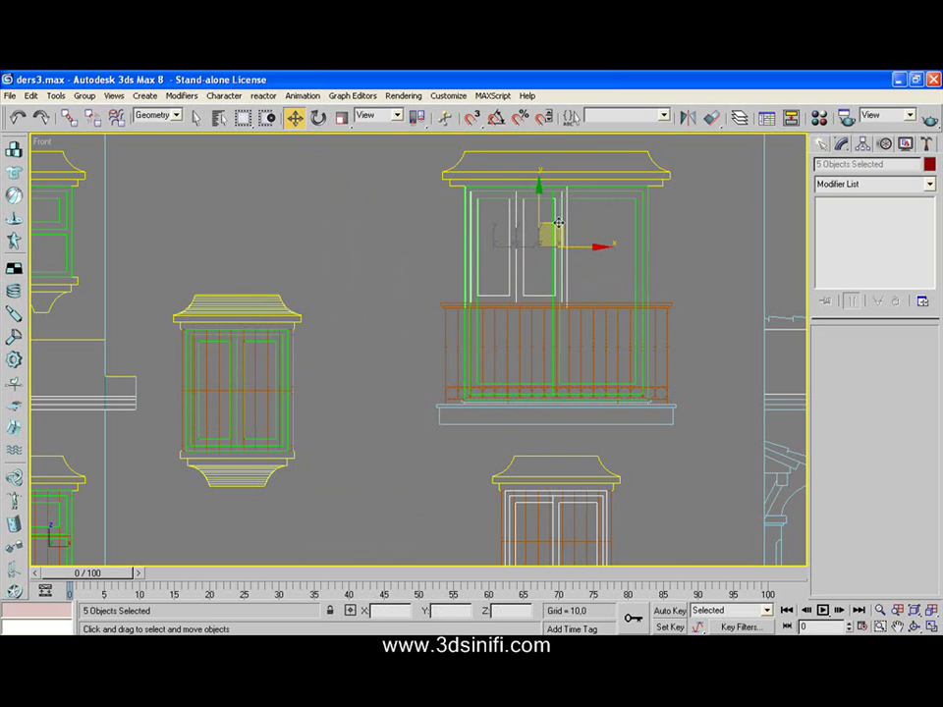
Zoom the Front view onto the balcony and nudge the copied frame into the opening.
middle_click_drag(558, 241, 537, 323)
scroll(537, 323, "up", 3)
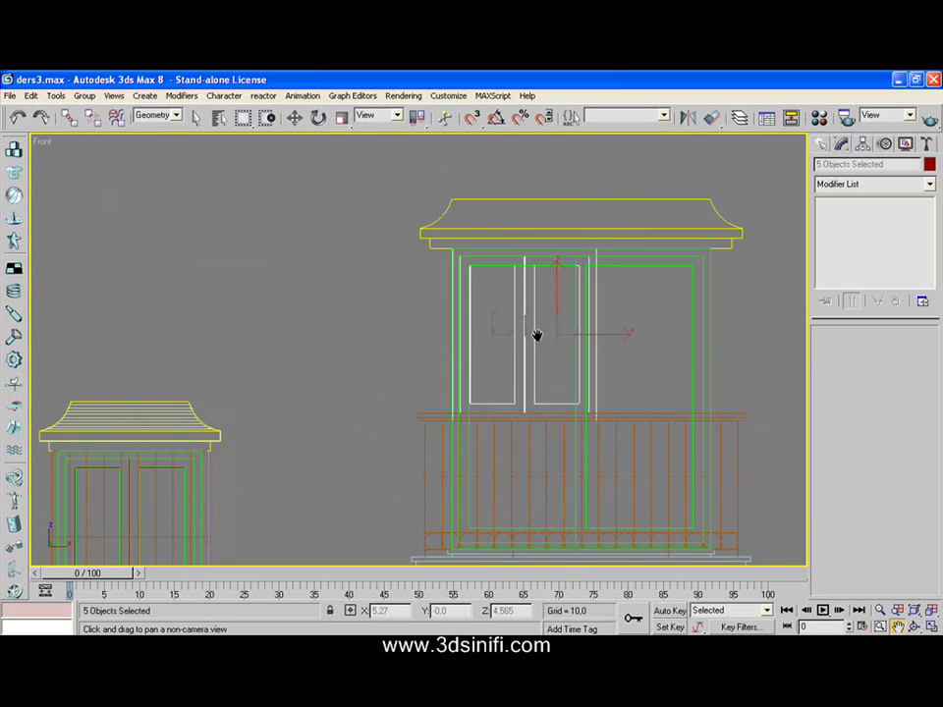
scroll(534, 330, "up", 2)
scroll(481, 301, "down", 1)
scroll(479, 299, "down", 2)
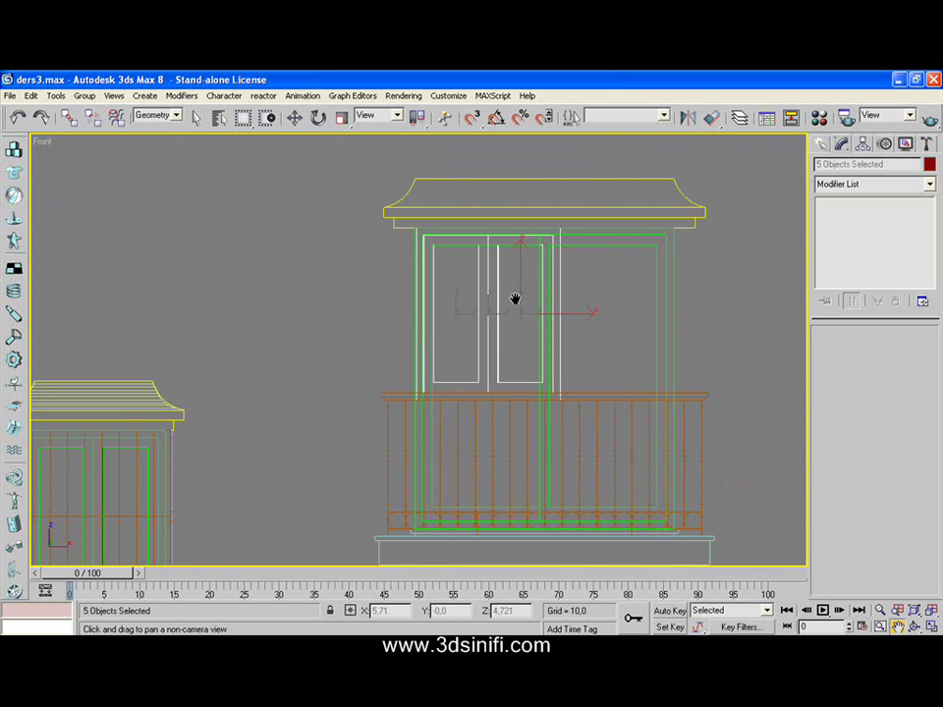
middle_click_drag(513, 300, 498, 304)
key("w")
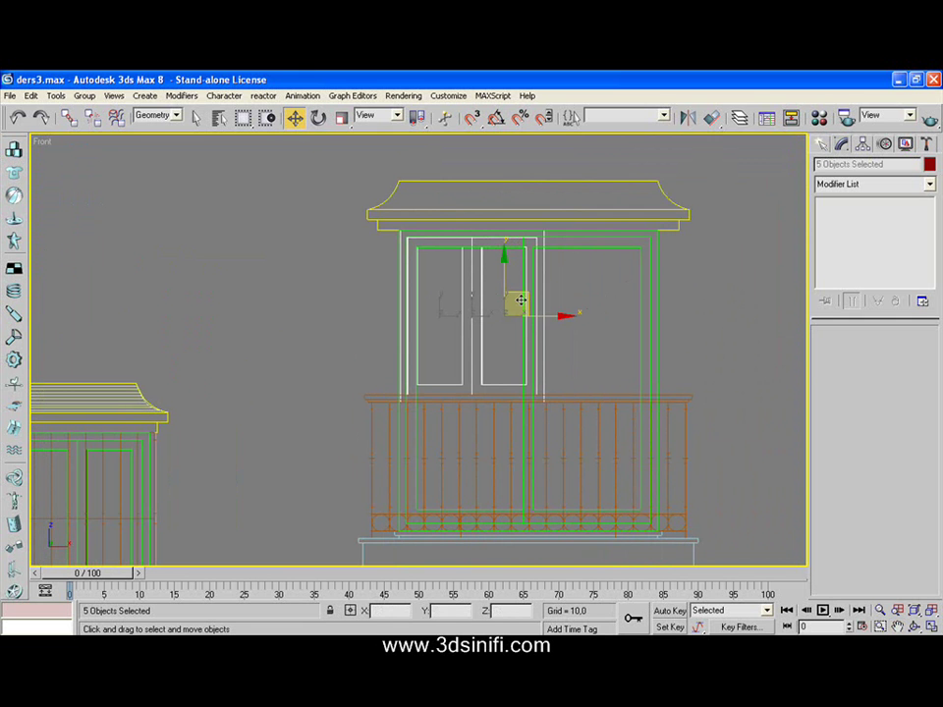
left_click_drag(527, 294, 526, 295)
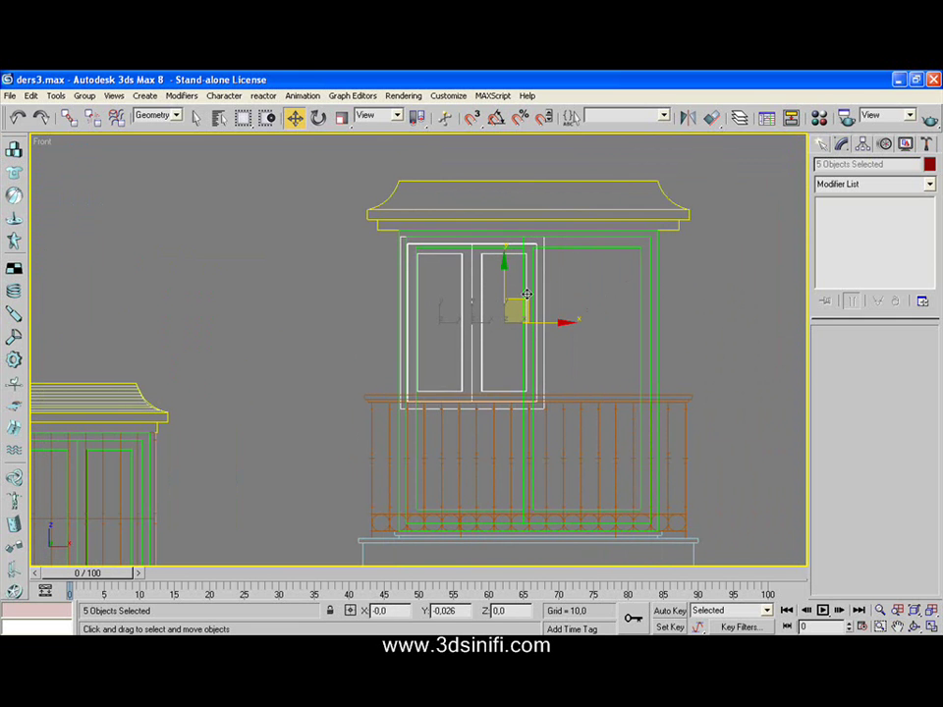
left_click_drag(526, 294, 537, 317)
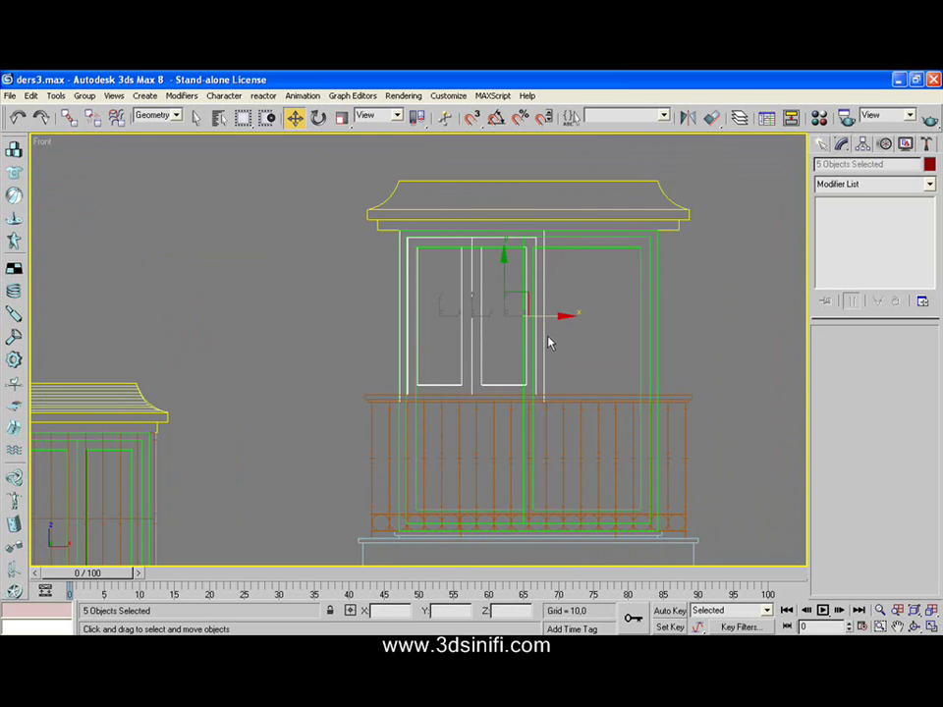
Bring the roof edge into view and nudge the frame left to align with the opening.
middle_click_drag(521, 339, 522, 351)
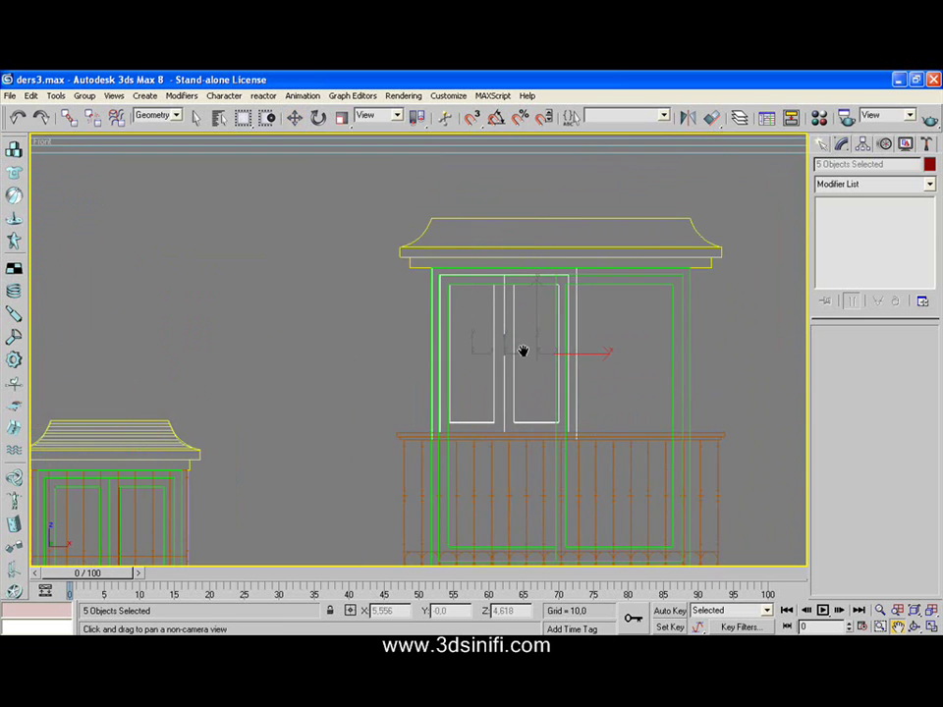
scroll(521, 351, "up", 4)
scroll(515, 264, "up", 2)
middle_click_drag(515, 263, 501, 411)
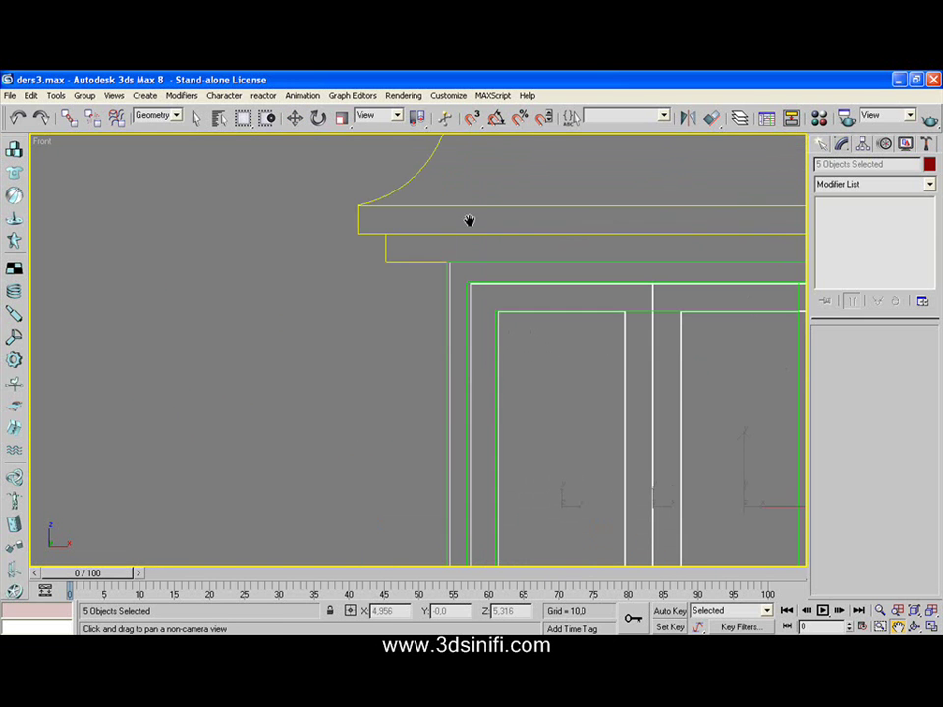
left_click(295, 117)
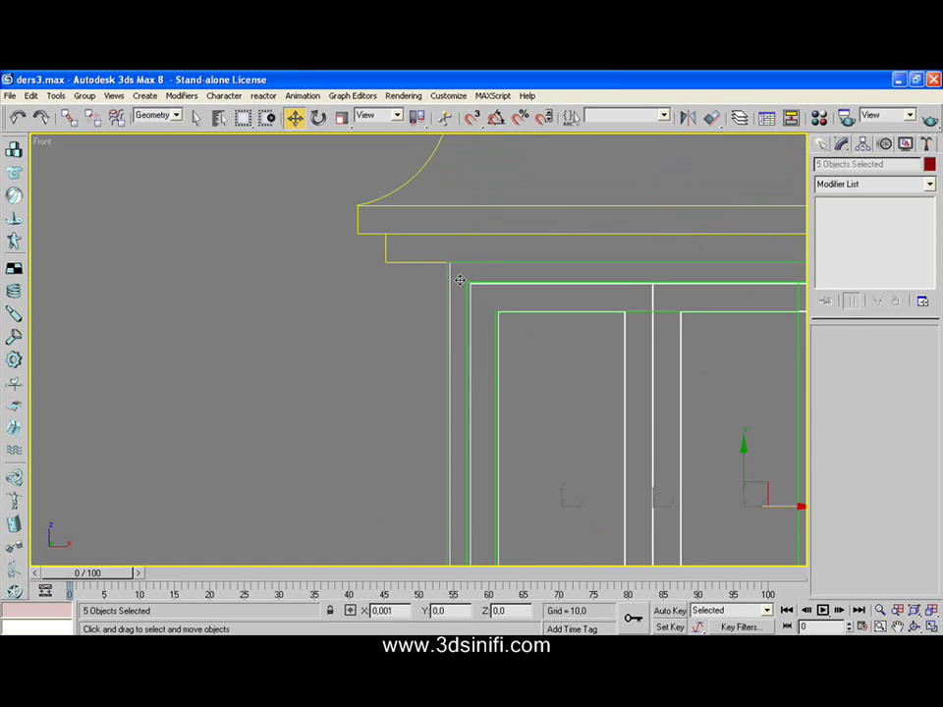
left_click_drag(459, 280, 455, 282)
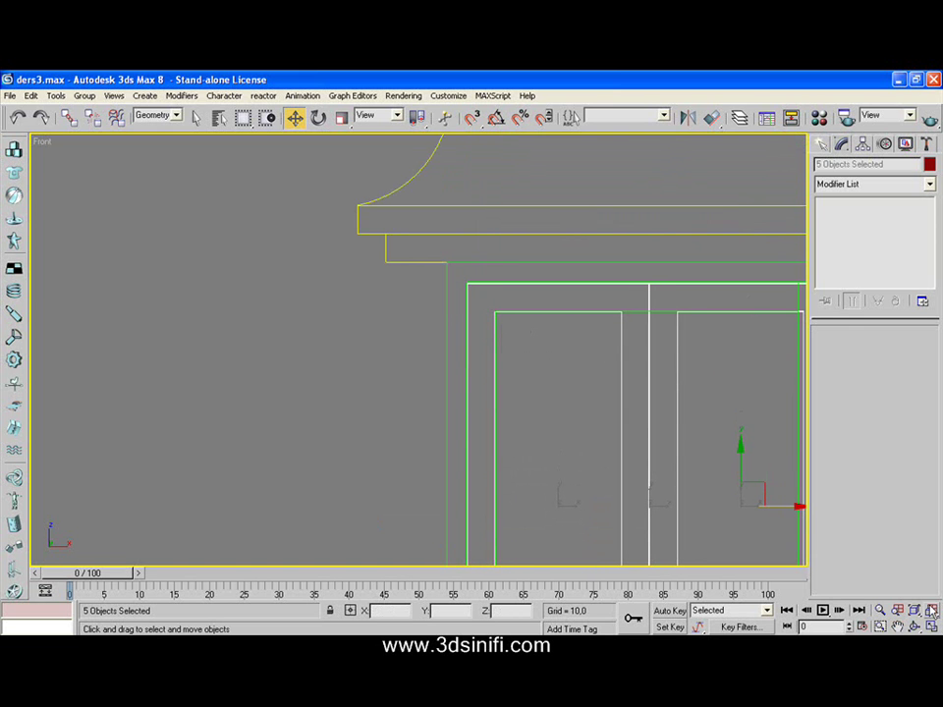
Pan and zoom to centre the balcony door frames in the Front view.
middle_click_drag(804, 513, 729, 462)
scroll(529, 364, "down", 2)
scroll(528, 365, "down", 2)
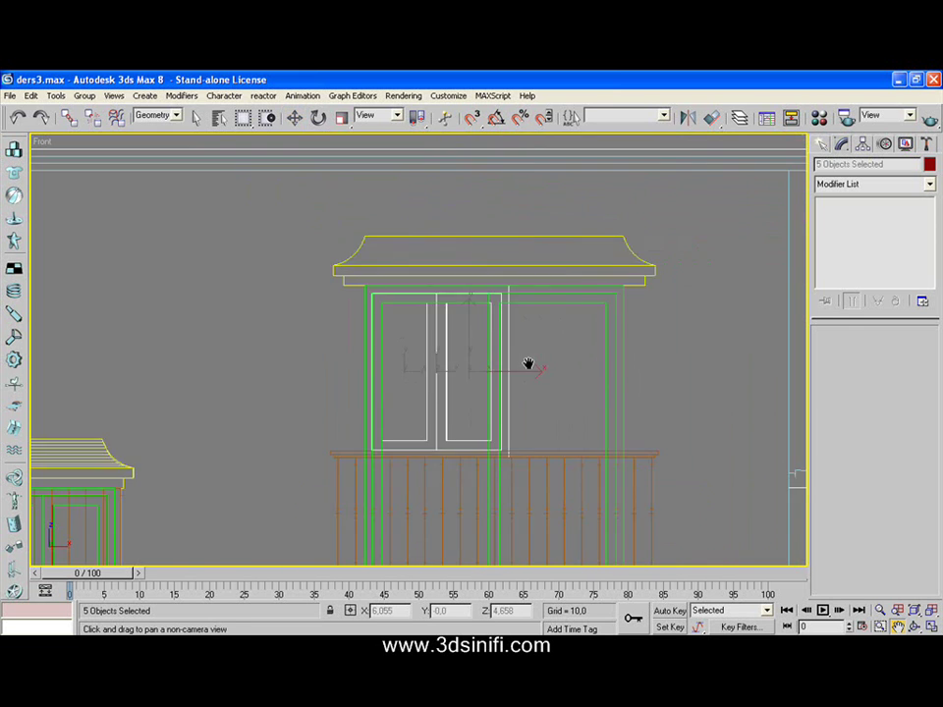
scroll(517, 355, "up", 2)
left_click_drag(517, 355, 507, 331)
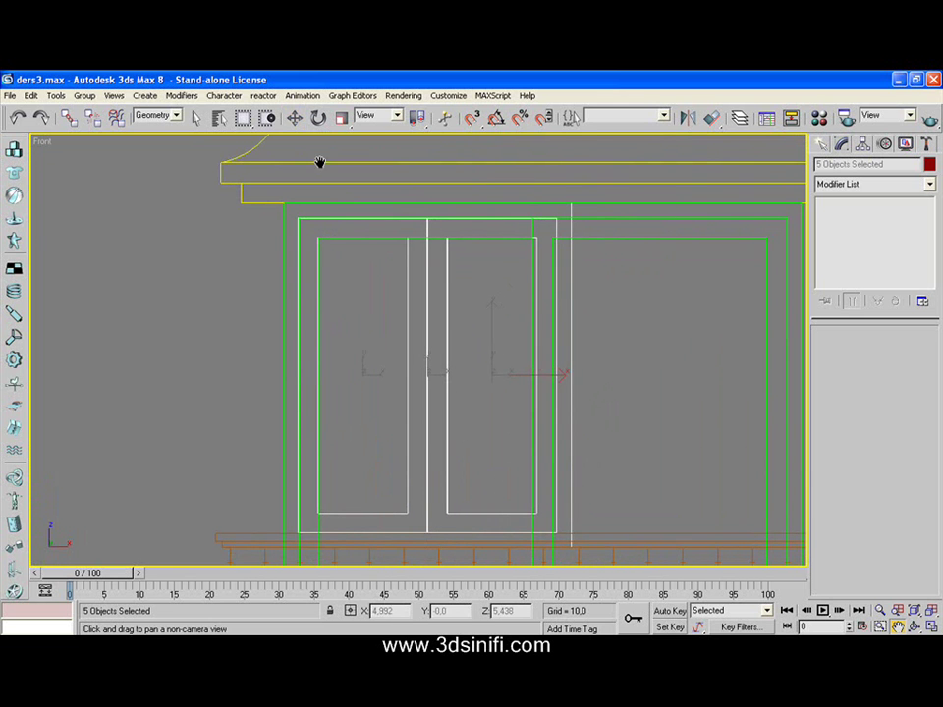
Select the central frame Rectangle07 and enter its Edit Spline sub-object levels.
left_click(295, 117)
left_click(615, 291)
left_click(428, 295)
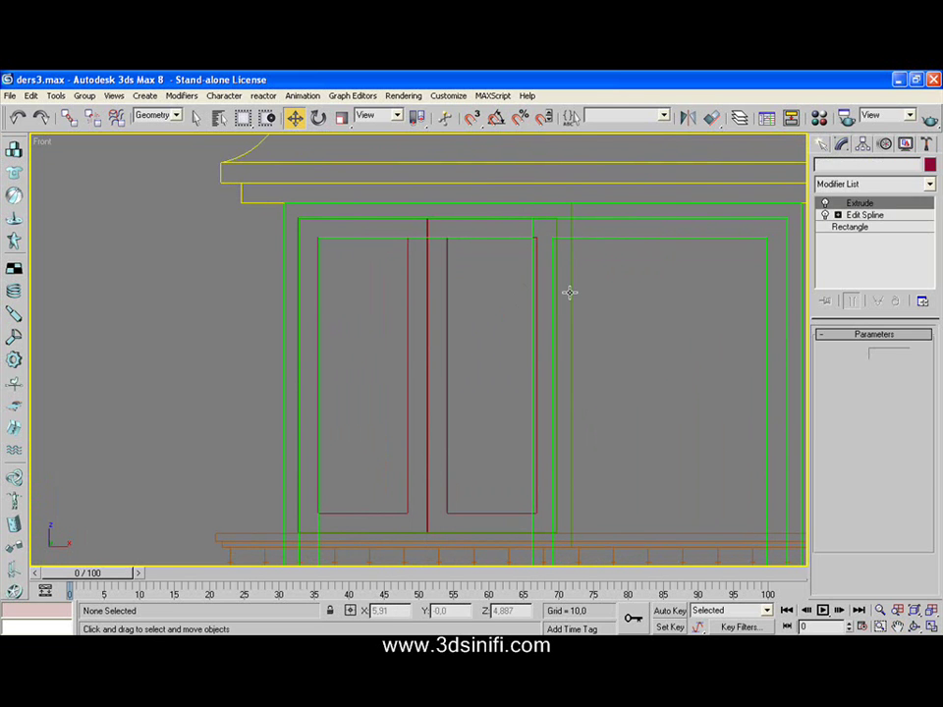
left_click(839, 215)
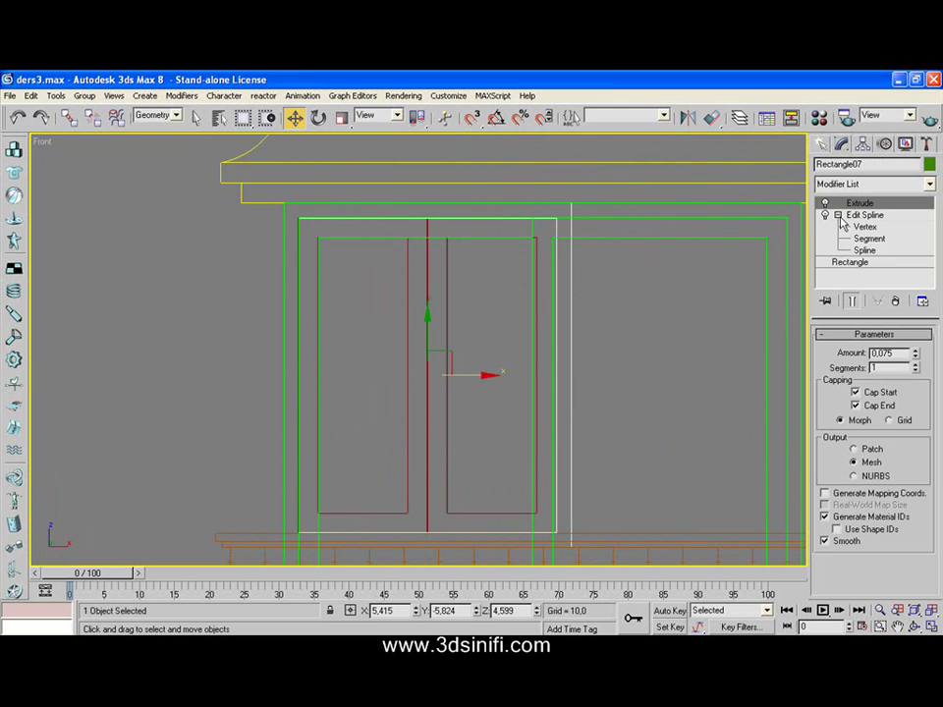
left_click(856, 249)
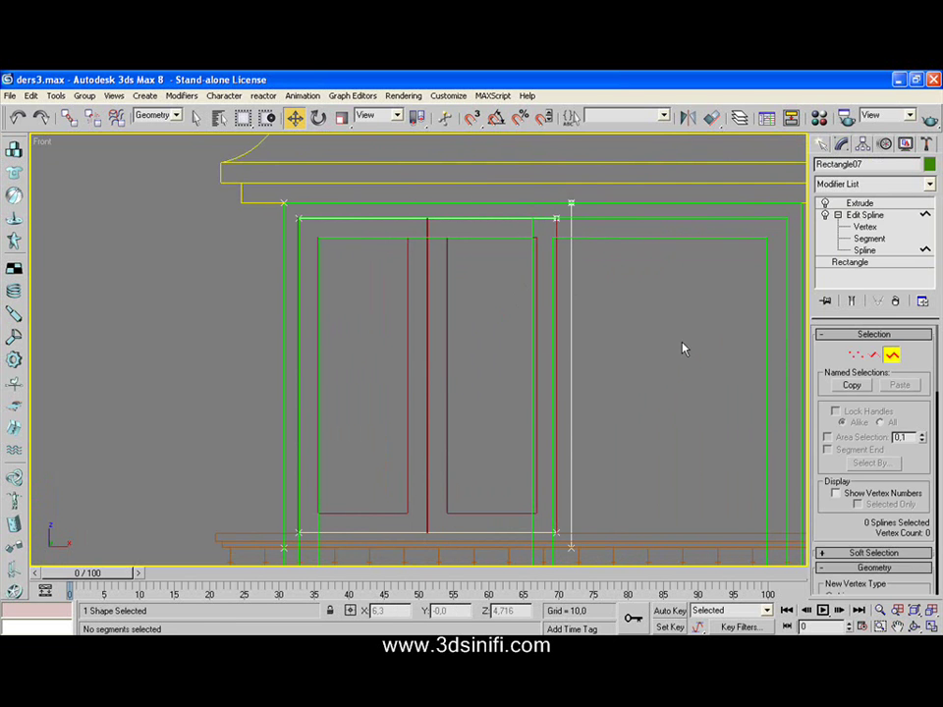
mouse_move(627, 189)
left_mouse_down()
mouse_move(575, 254)
mouse_move(533, 526)
mouse_move(553, 531)
mouse_move(550, 563)
left_mouse_up()
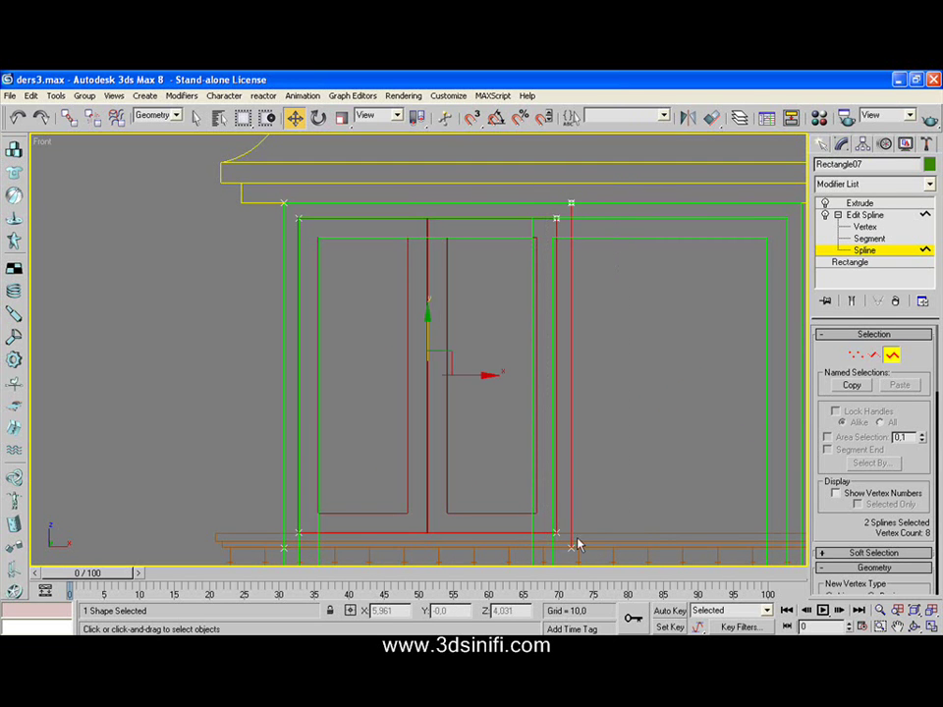
left_click_drag(468, 376, 598, 381)
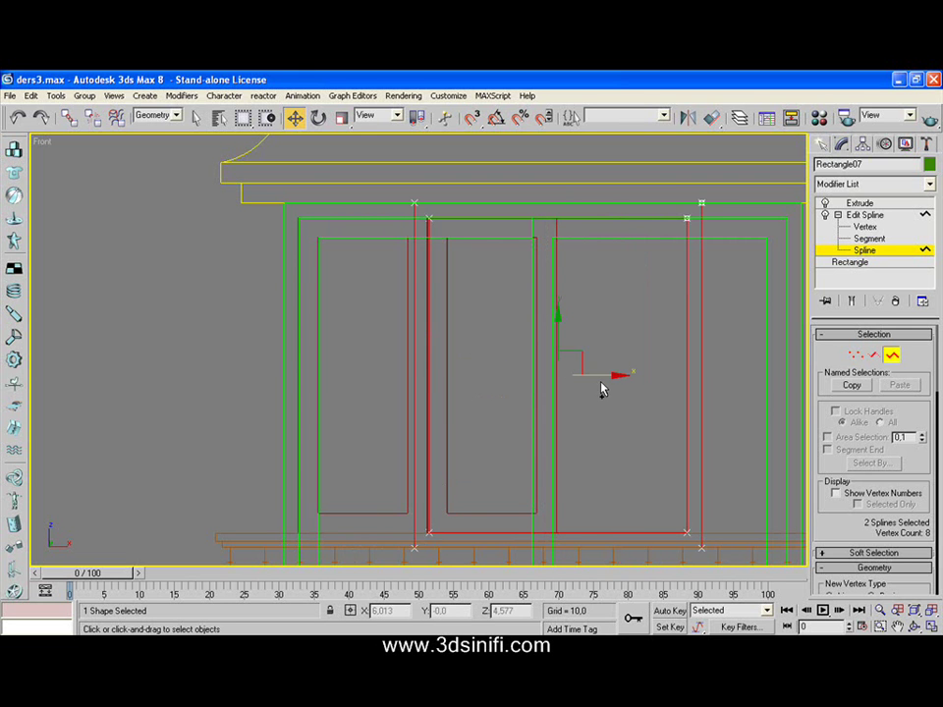
right_click(602, 388)
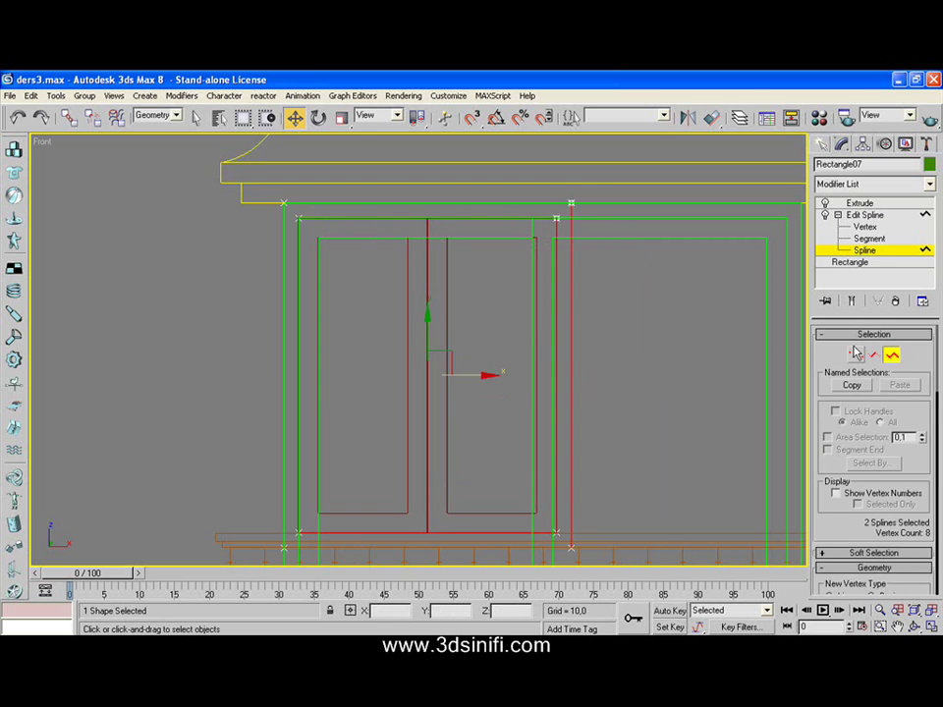
Move Rectangle07's right-edge vertices out to the opening's right edge.
left_click(856, 353)
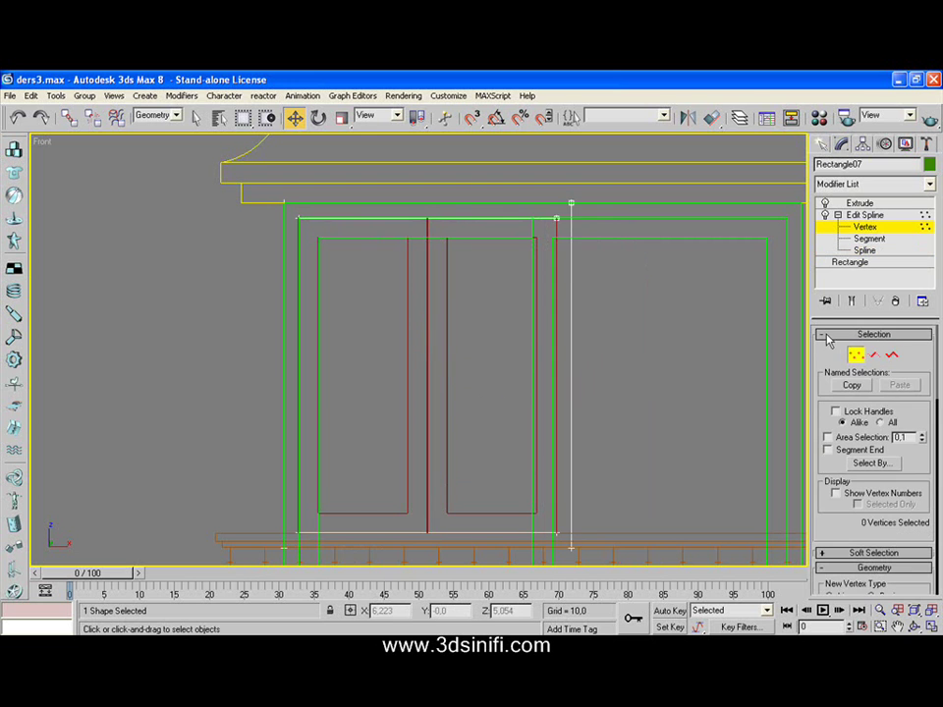
left_click_drag(604, 185, 550, 548)
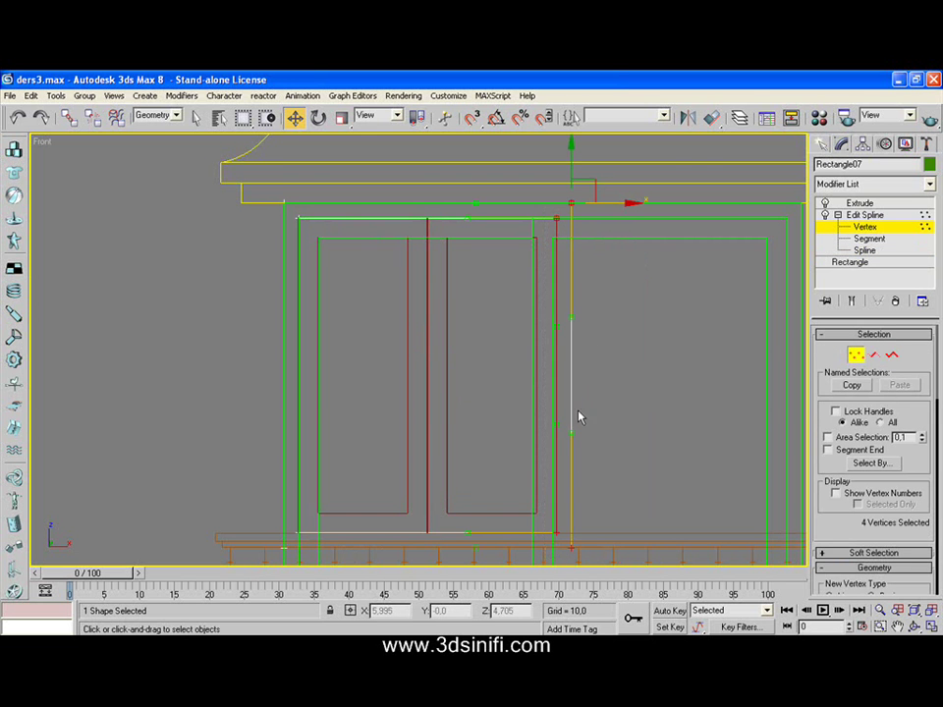
left_click_drag(604, 203, 836, 214)
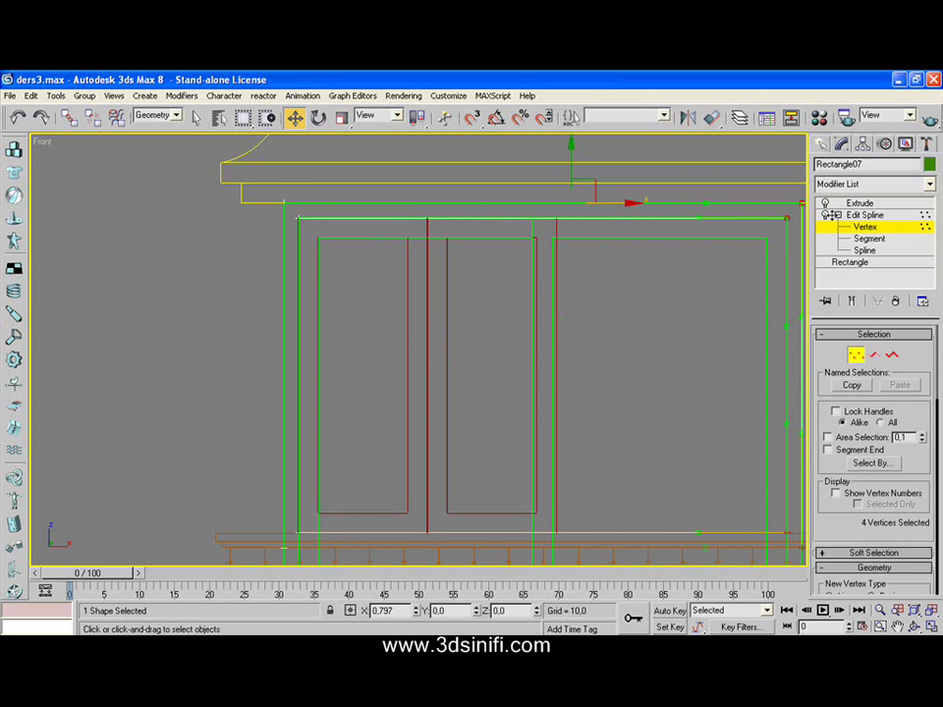
left_click_drag(832, 214, 833, 214)
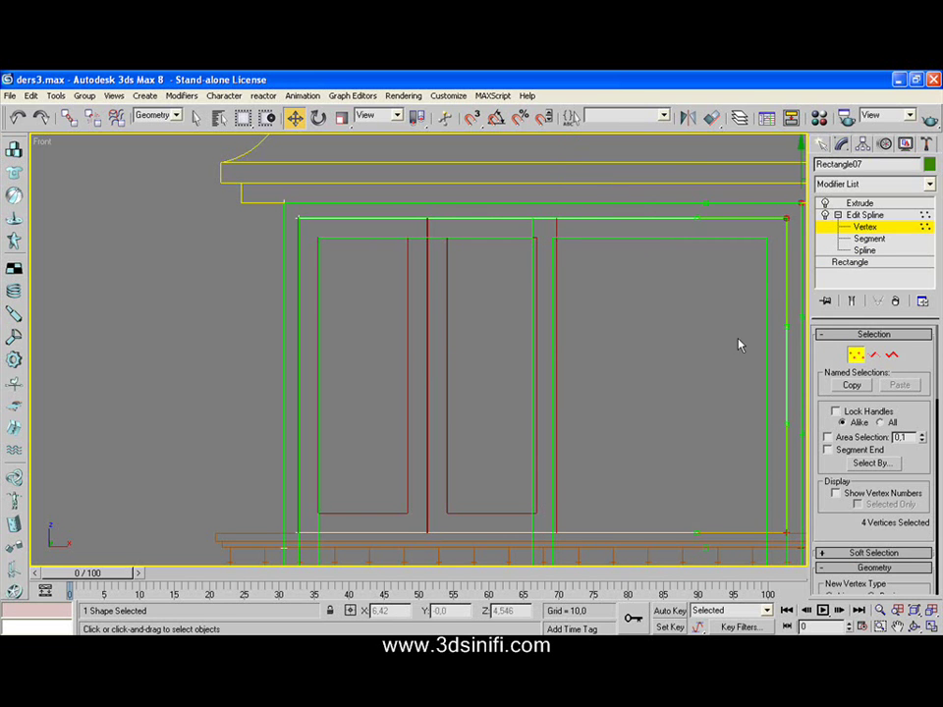
Lower Rectangle07's bottom vertices to the bottom rail and return to object level.
key("ctrl+p")
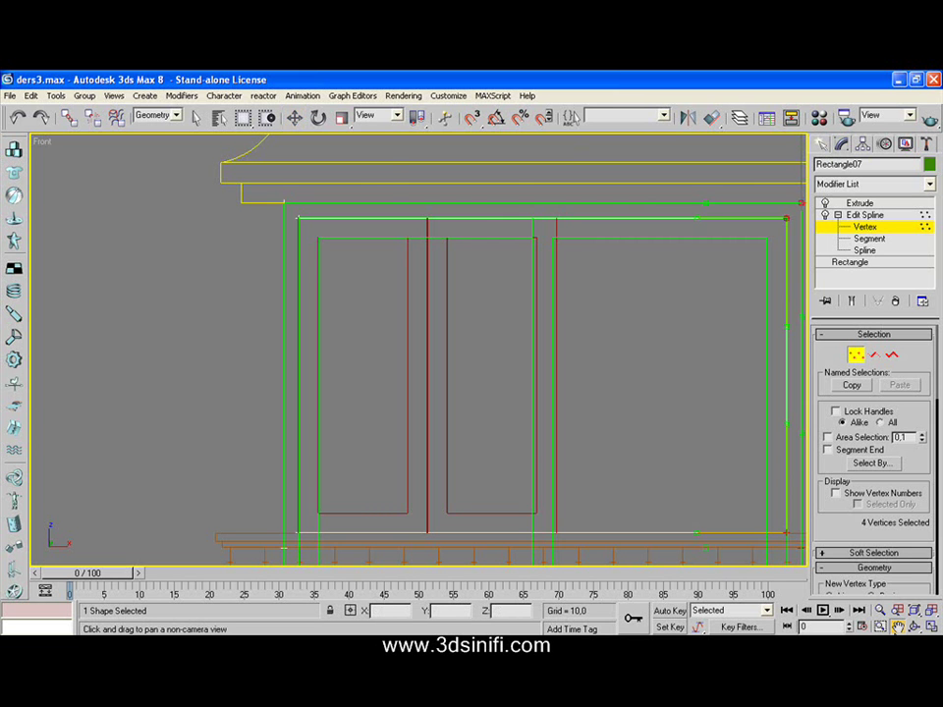
mouse_move(688, 511)
left_mouse_down()
mouse_move(568, 394)
mouse_move(541, 337)
left_mouse_up()
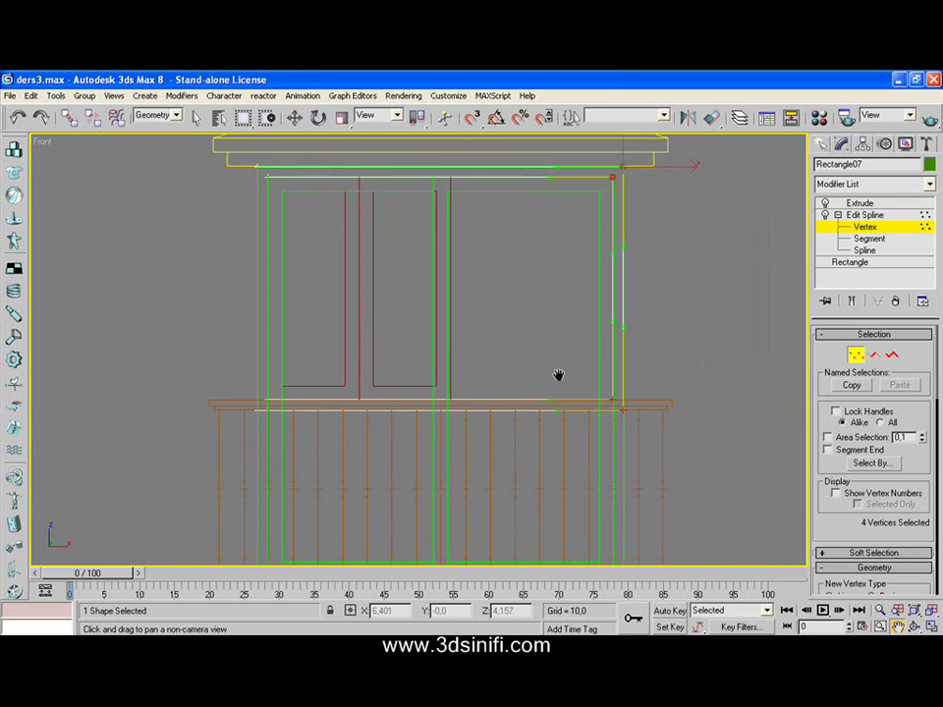
left_click(294, 117)
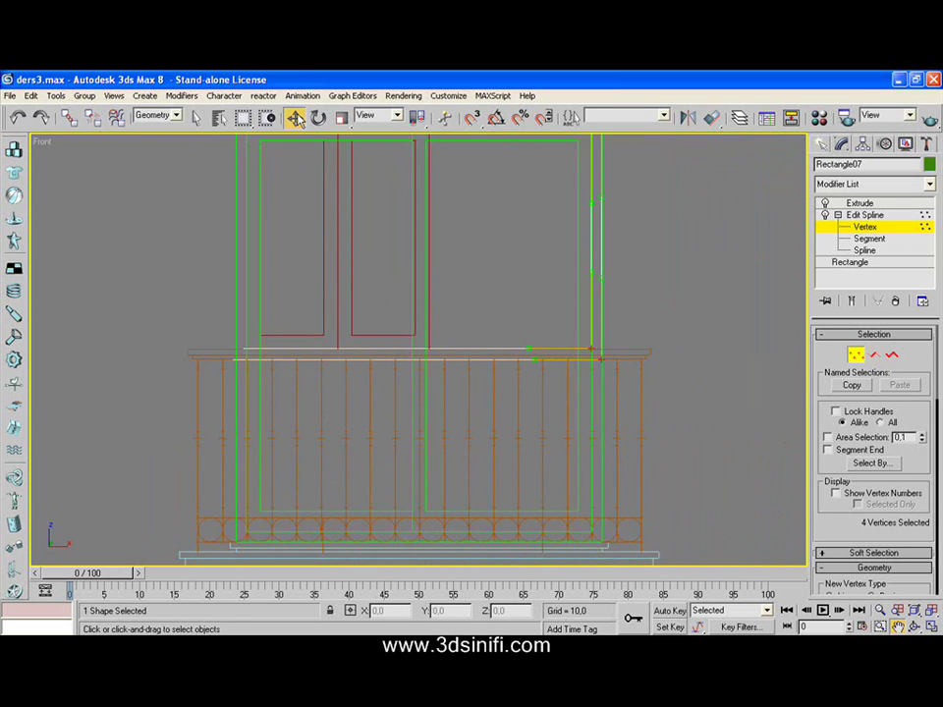
left_click_drag(666, 321, 225, 421)
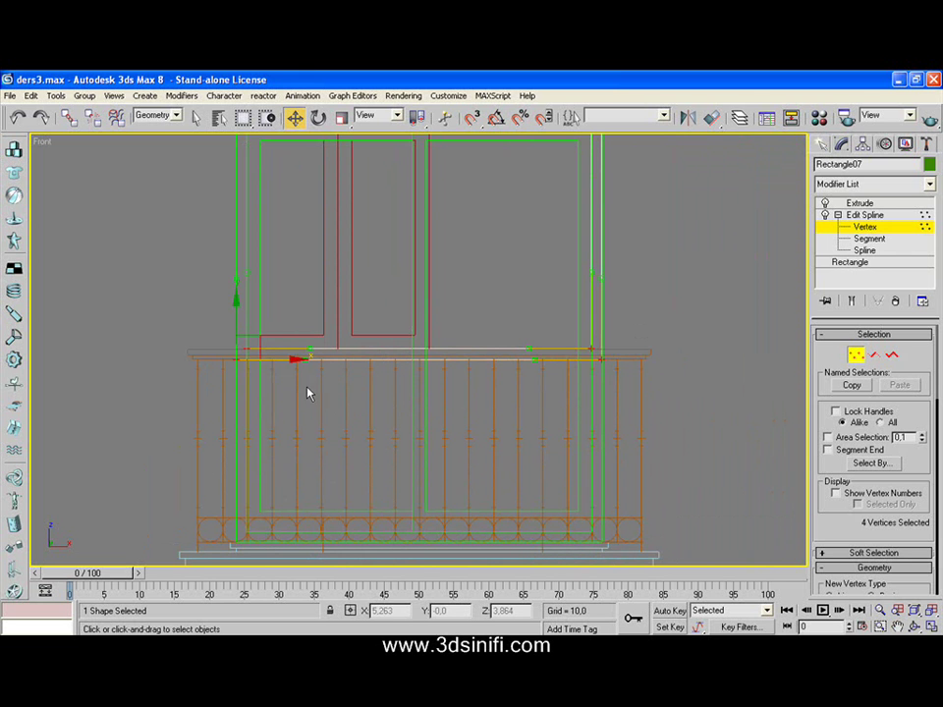
left_click_drag(271, 330, 246, 492)
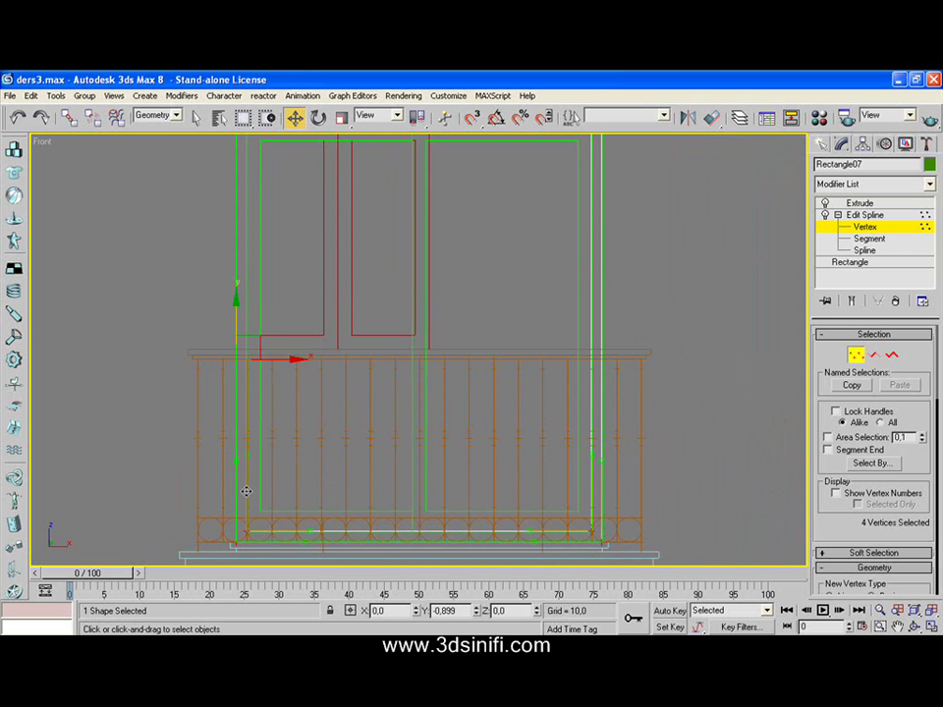
left_click_drag(246, 491, 250, 501)
left_click(657, 423)
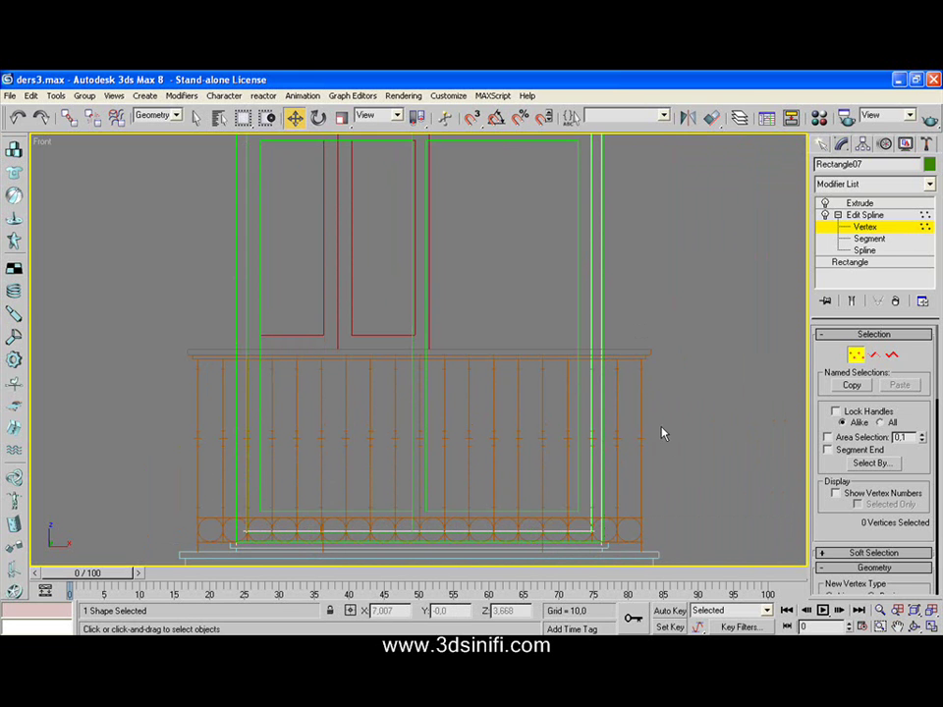
left_click(886, 229)
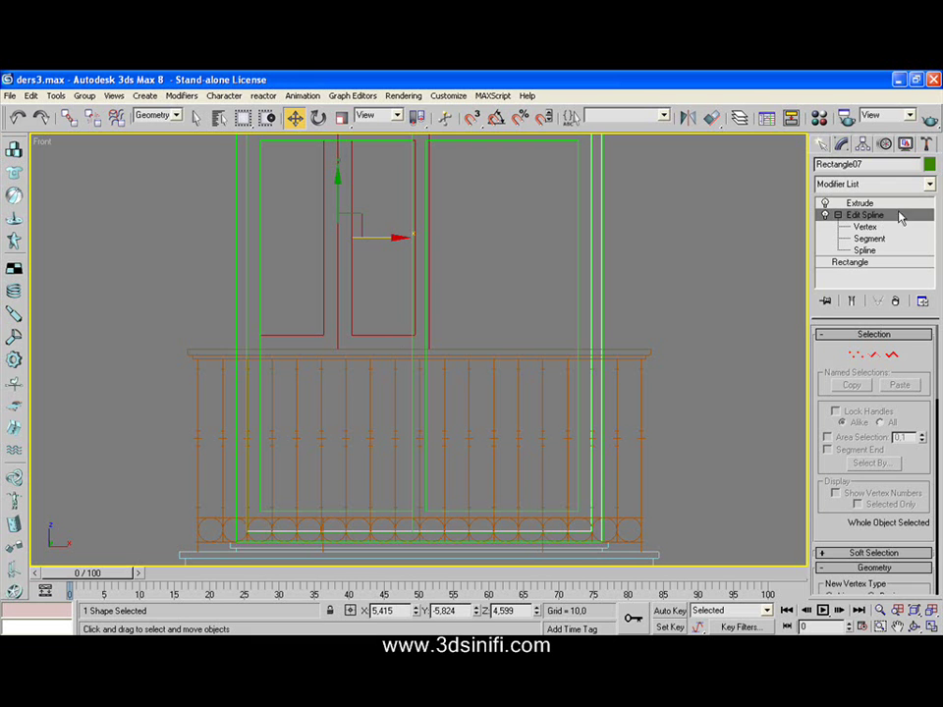
Collapse the mullion's editing levels and select the left door frame Rectangle05.
left_click(837, 214)
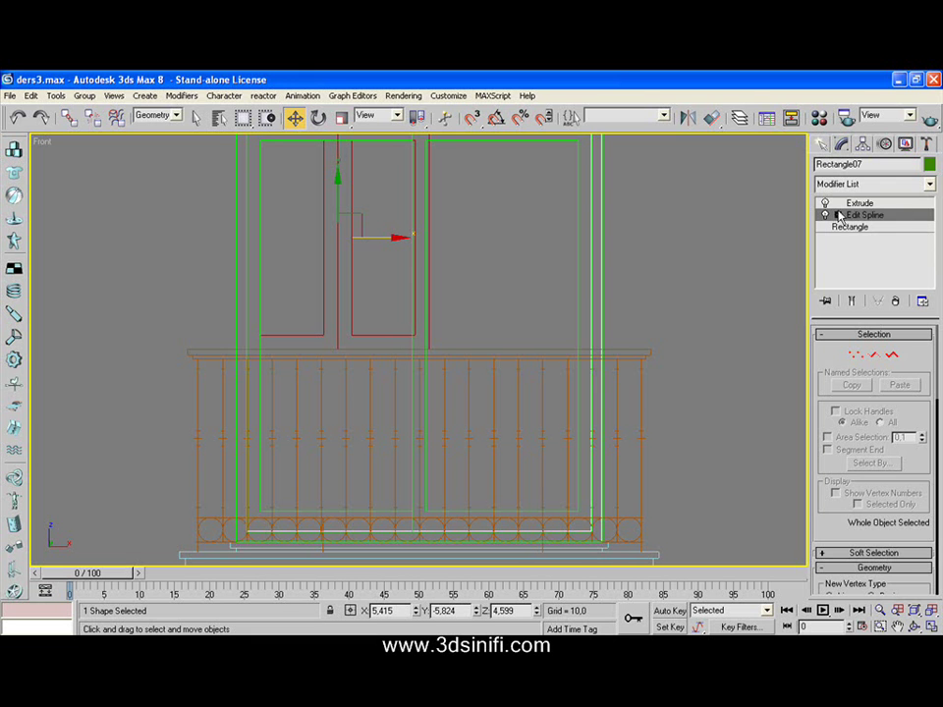
left_click(857, 203)
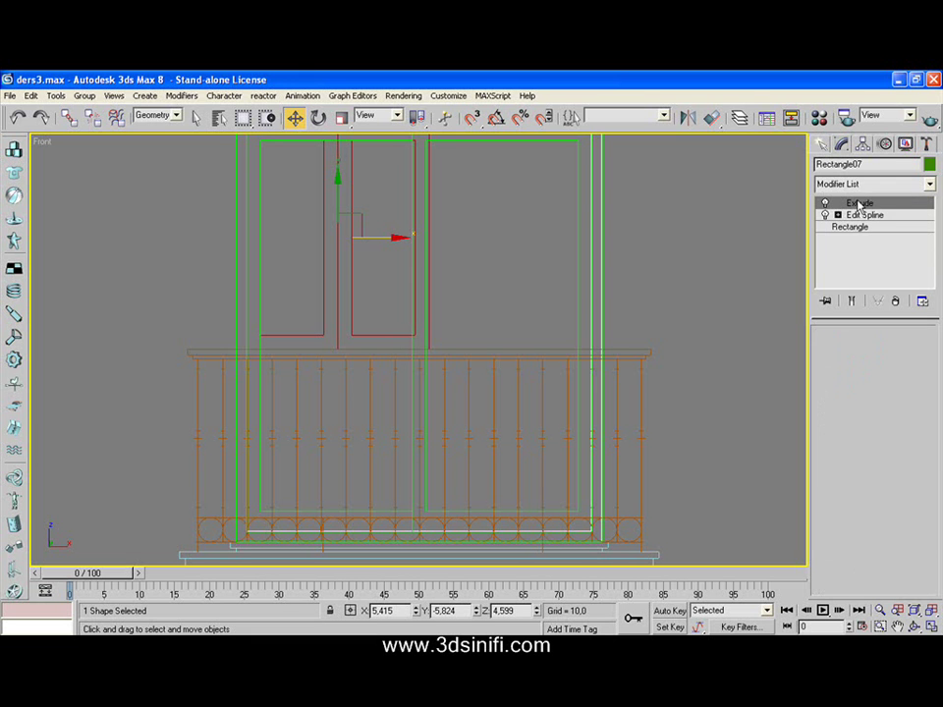
left_click(475, 283)
left_click(383, 347)
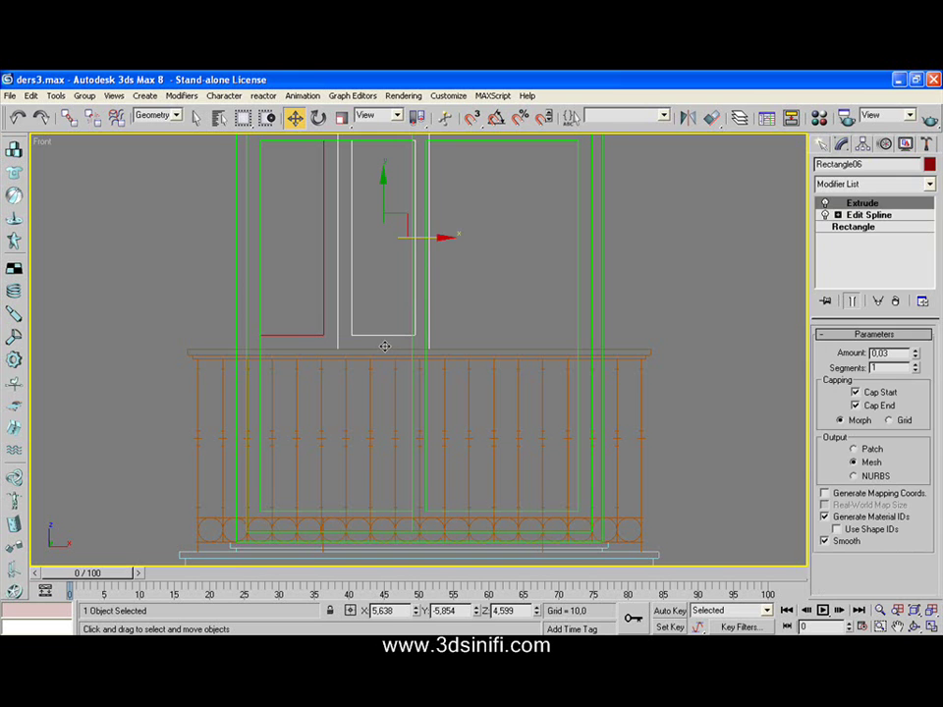
left_click(385, 346)
left_click(384, 345)
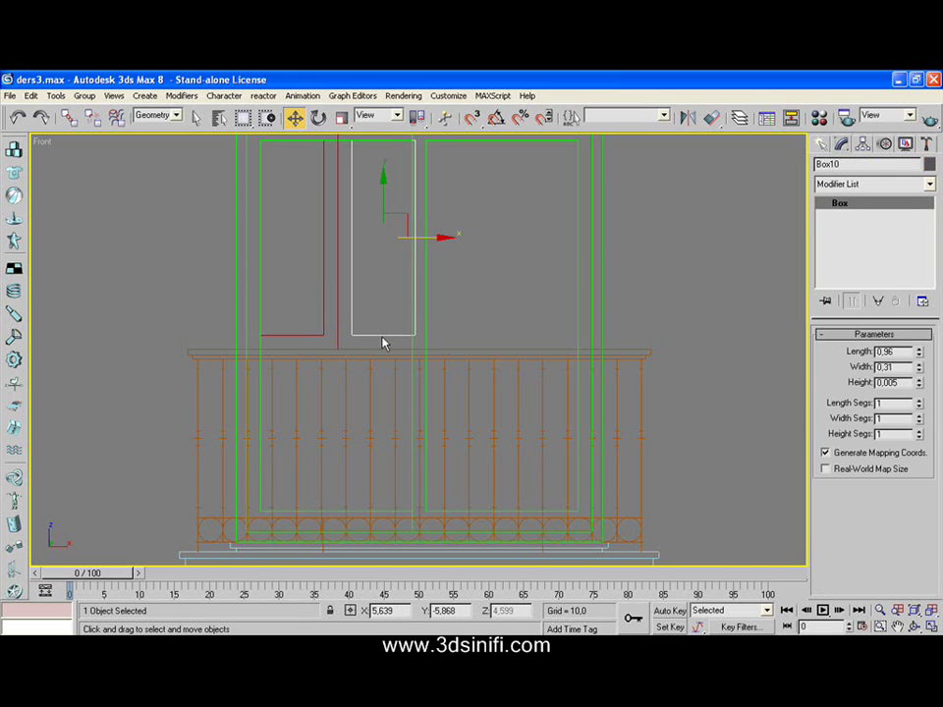
left_click(384, 343)
left_click(340, 325)
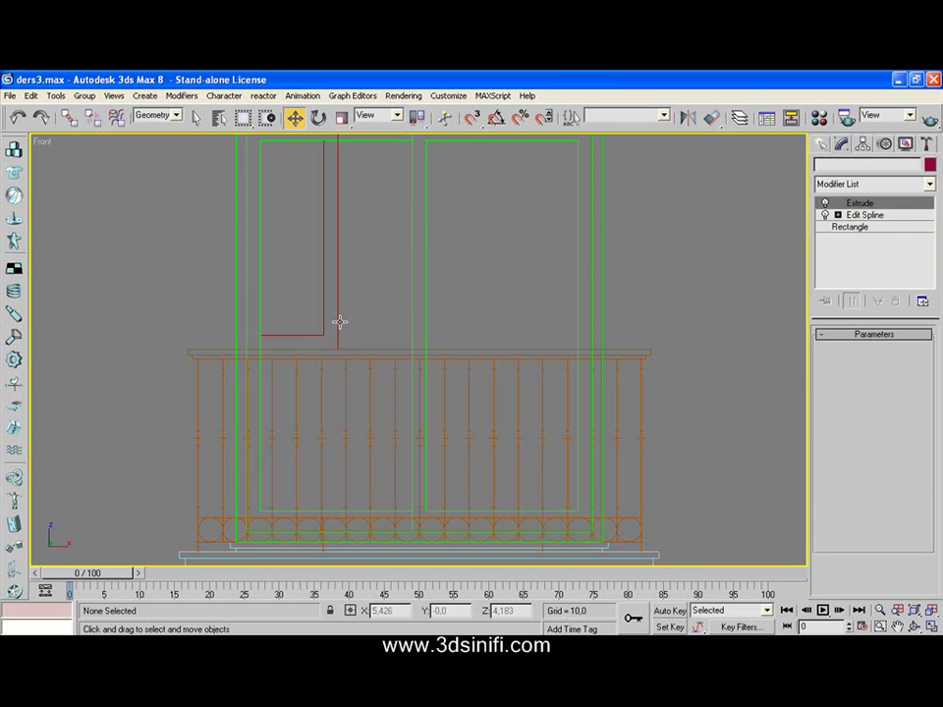
Expand Rectangle05's Edit Spline and switch through Vertex to Spline level.
left_click(837, 214)
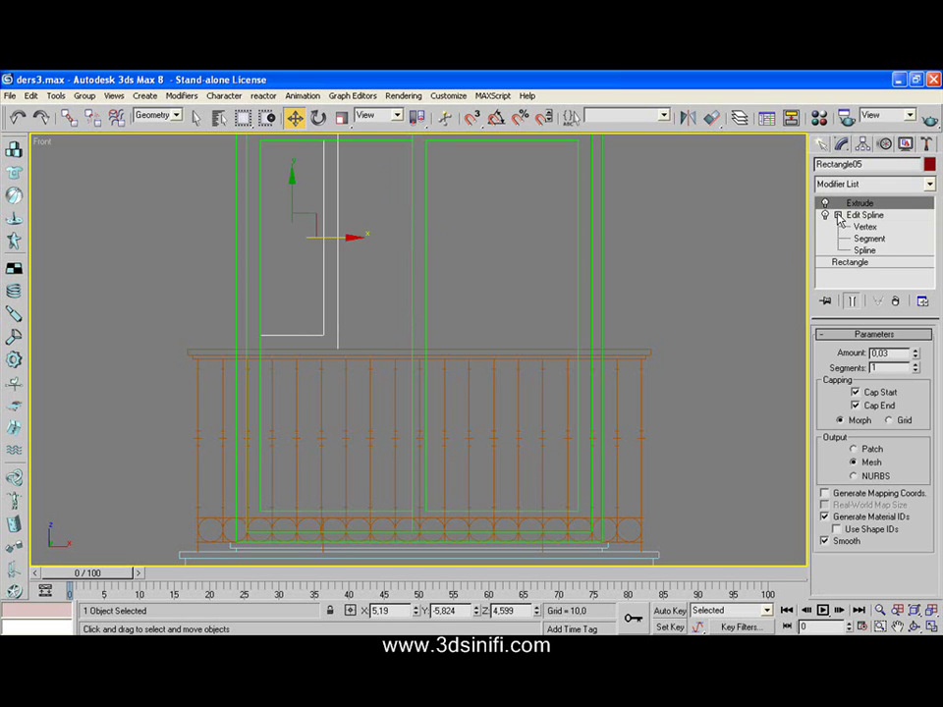
left_click(864, 251)
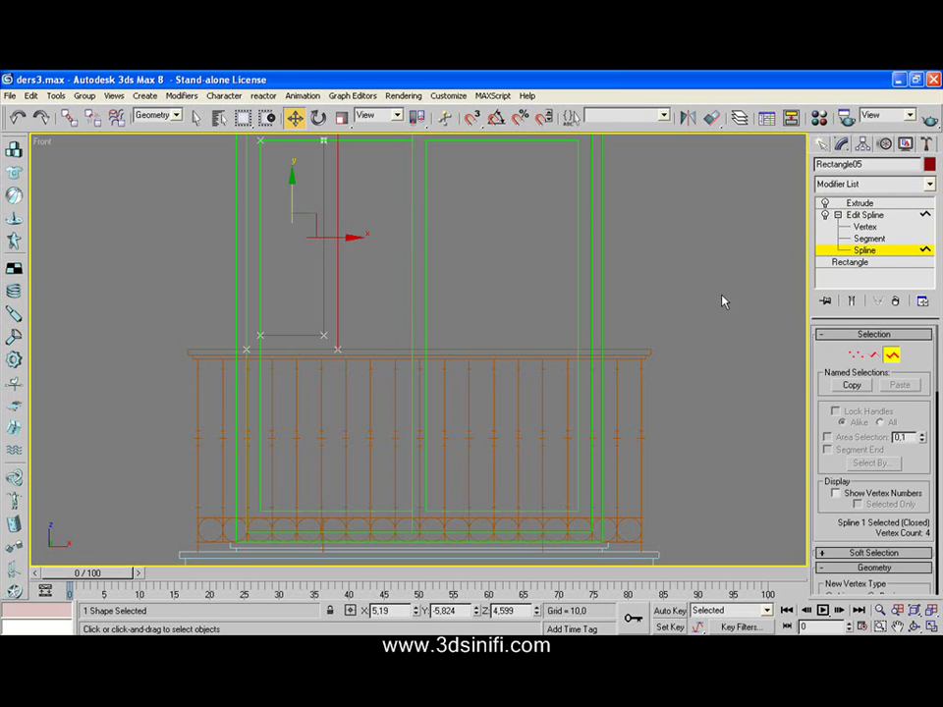
left_click(855, 355)
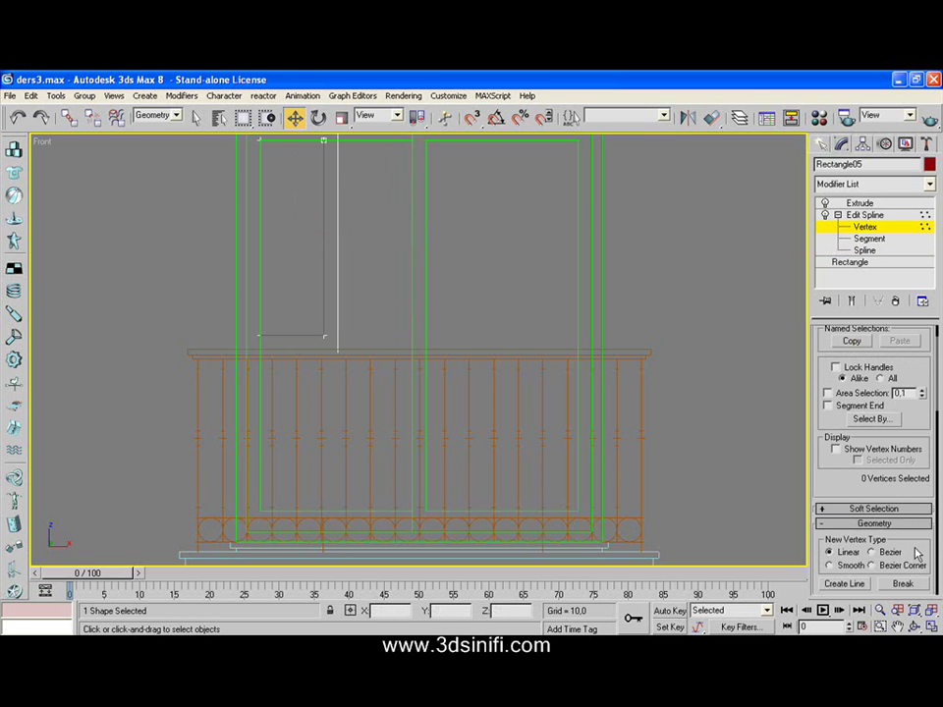
middle_click_drag(463, 321, 464, 353)
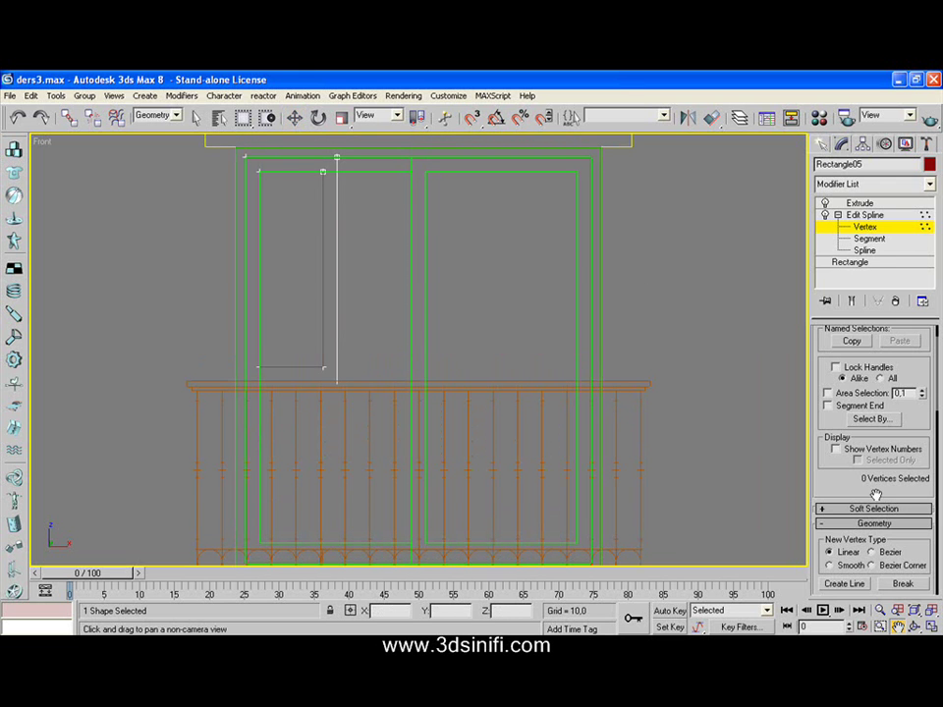
left_click(865, 249)
Move Rectangle05's right-side vertices right to the centre post.
left_click_drag(835, 344, 831, 476)
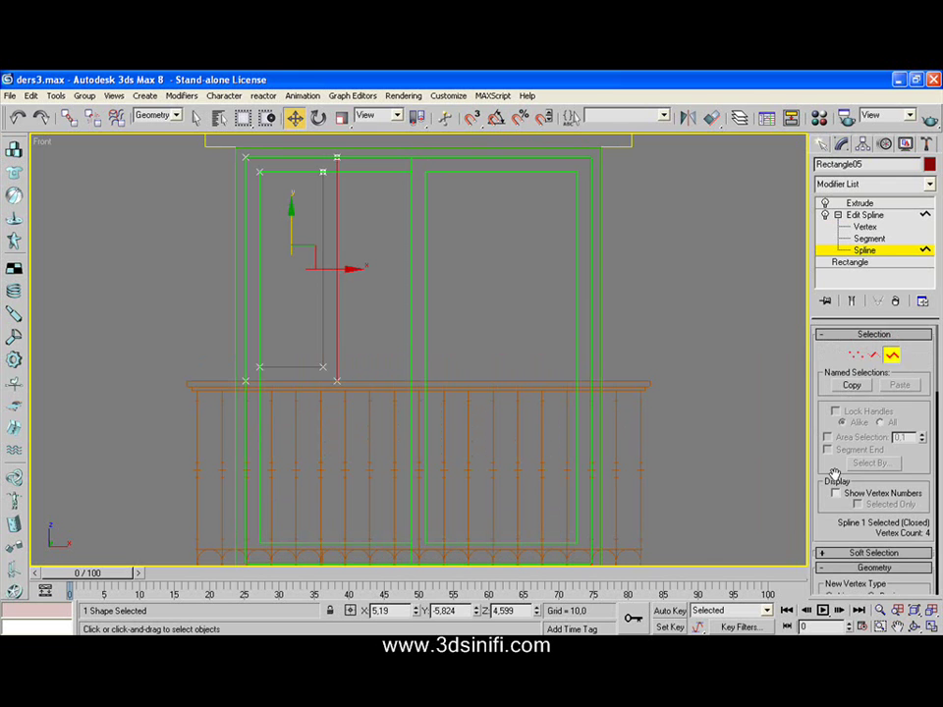
left_click(856, 354)
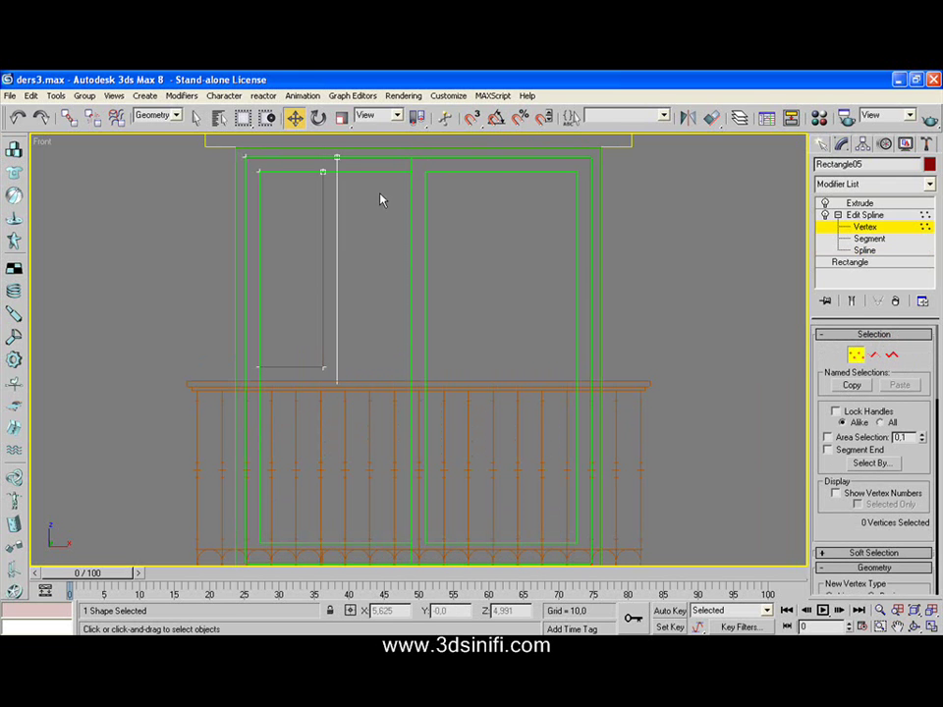
mouse_move(361, 151)
left_mouse_down()
mouse_move(311, 344)
mouse_move(314, 397)
left_mouse_up()
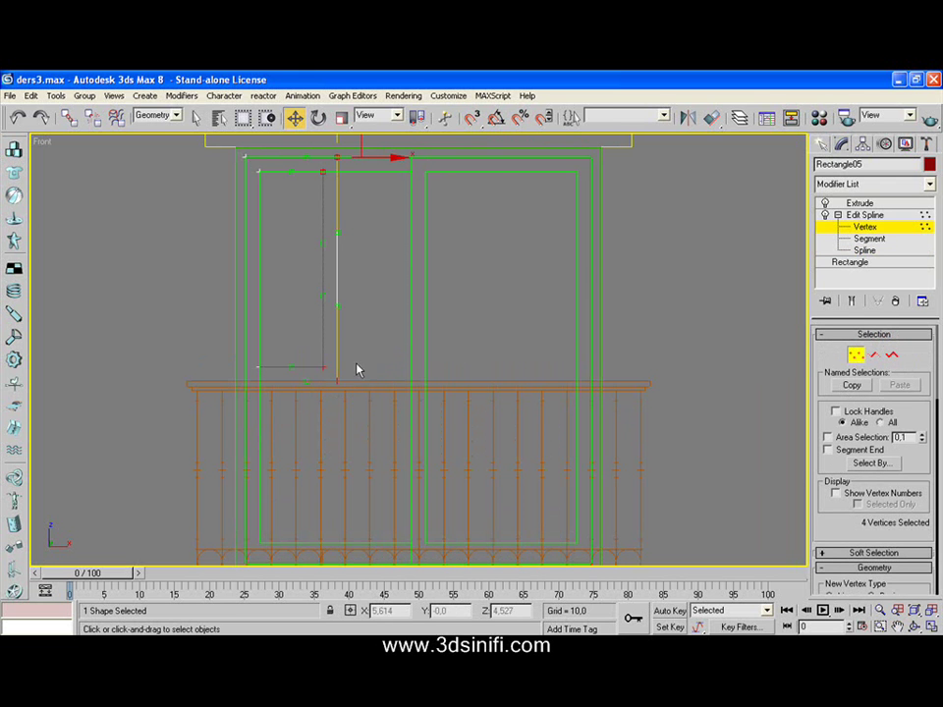
left_click_drag(387, 157, 461, 156)
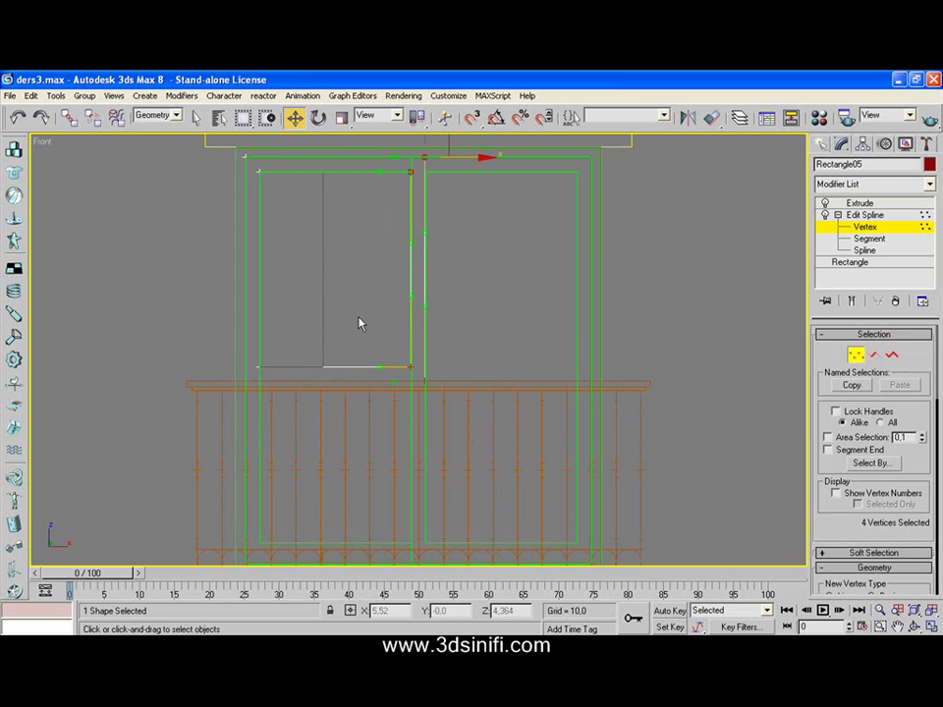
Lower Rectangle05's bottom vertices to the foot of the balcony opening.
mouse_move(498, 332)
left_mouse_down()
mouse_move(280, 430)
mouse_move(238, 434)
left_mouse_up()
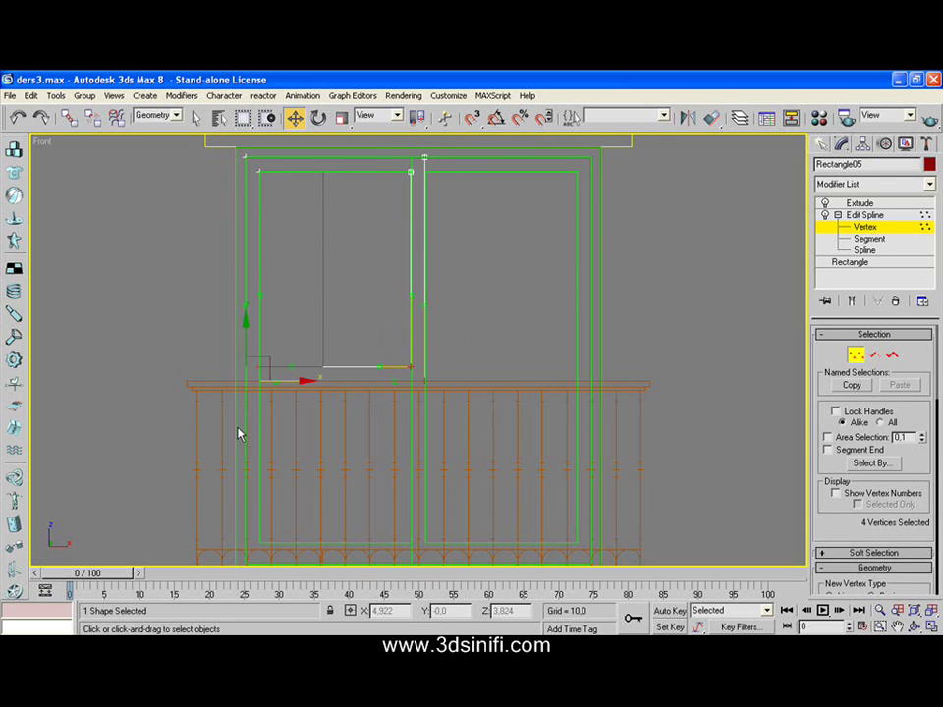
left_click_drag(244, 358, 246, 498)
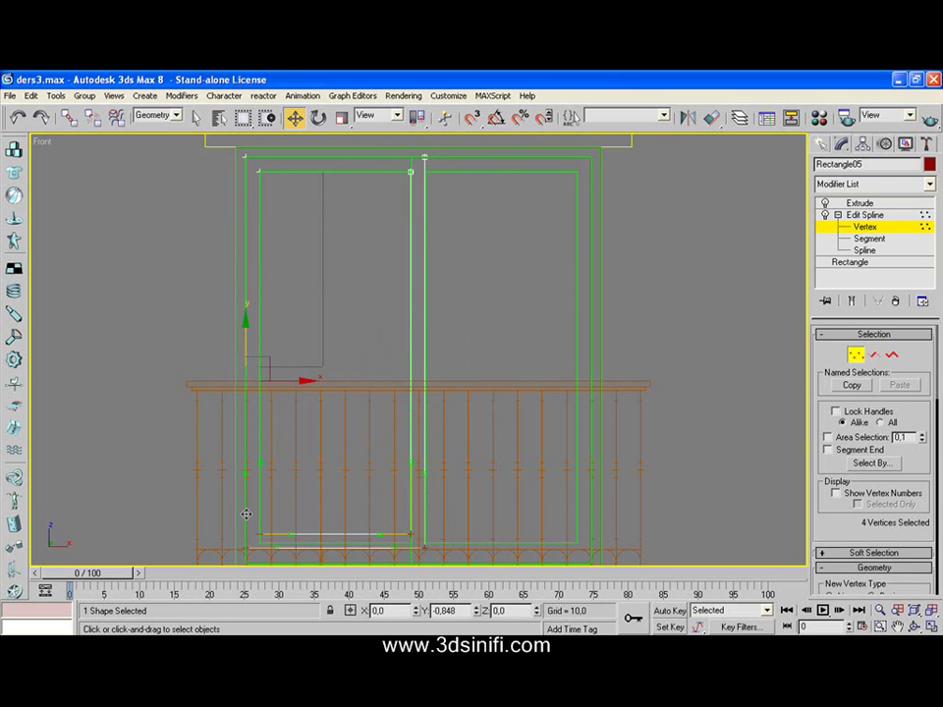
left_click_drag(245, 498, 247, 521)
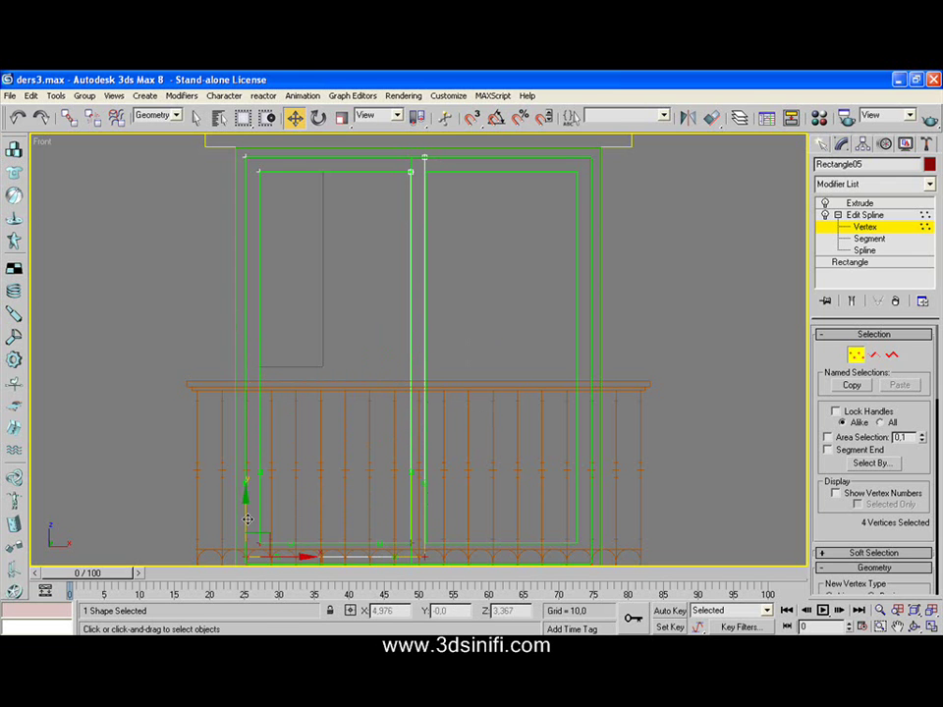
left_click(205, 488)
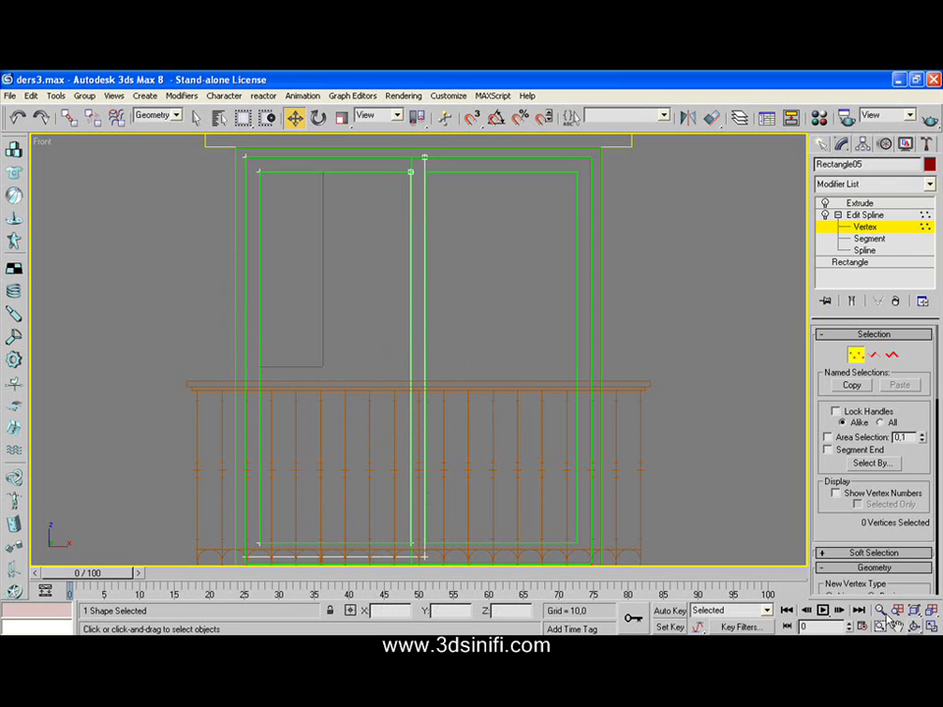
key("ctrl+p")
left_click_drag(516, 459, 509, 427)
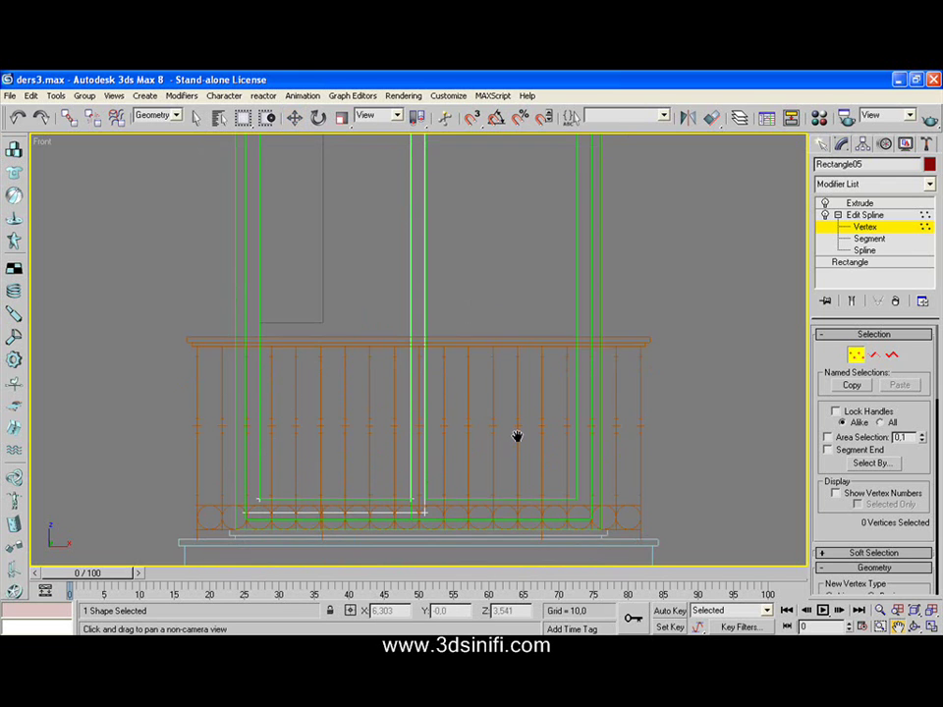
Lower Rectangle05's two bottom corner vertices slightly onto the balcony base.
left_click(294, 117)
left_click_drag(274, 497, 222, 506)
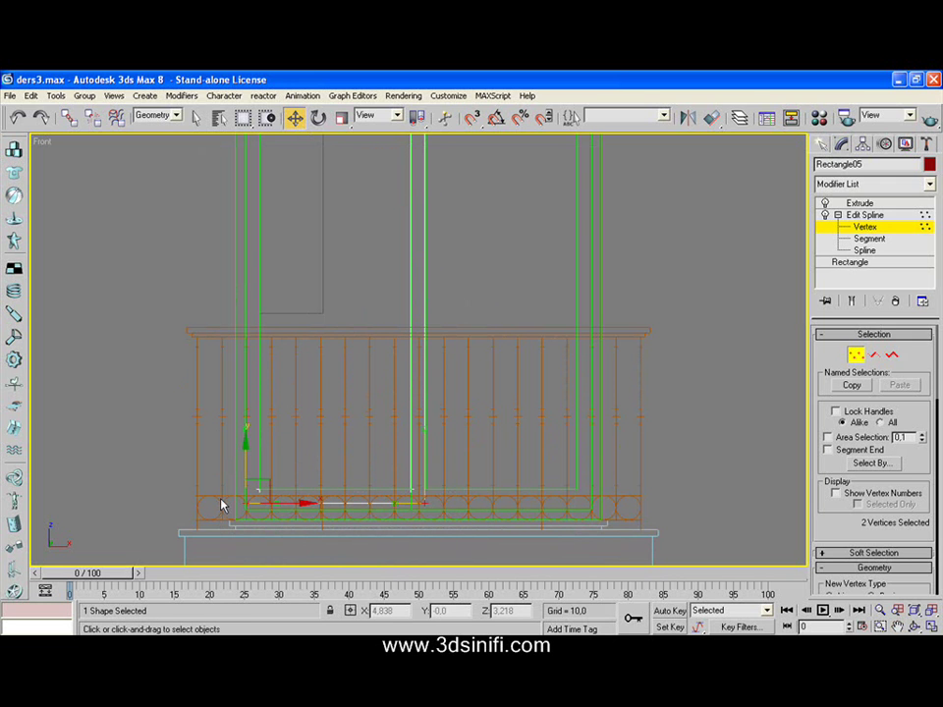
left_click_drag(246, 464, 248, 468)
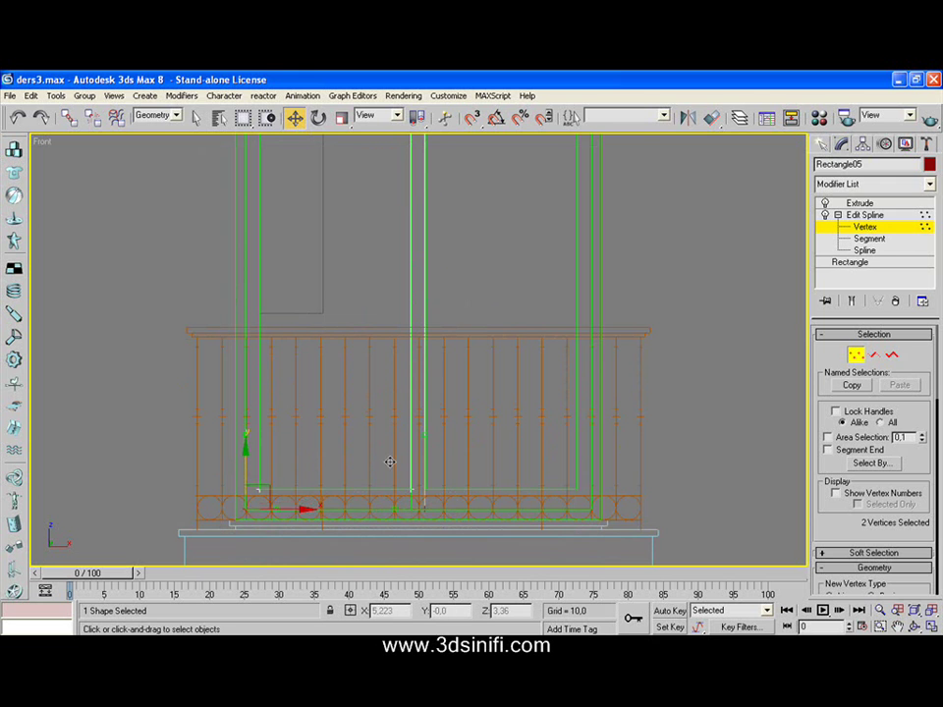
left_click(479, 445)
Nudge the frame's inner vertical edge slightly right toward the centre post.
scroll(399, 468, "down", 2)
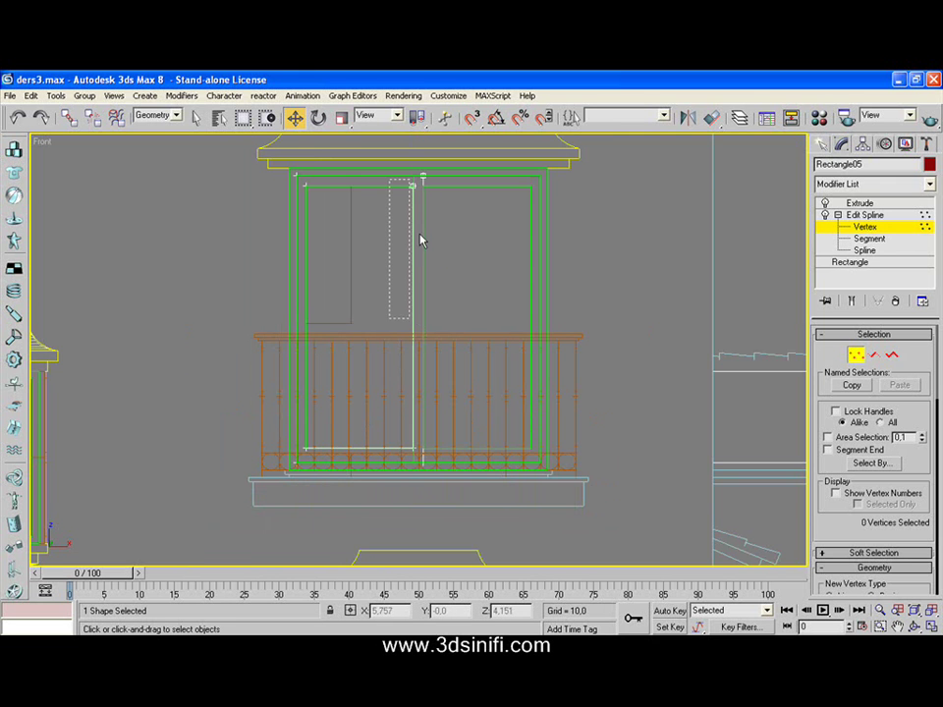
left_click_drag(421, 241, 421, 459)
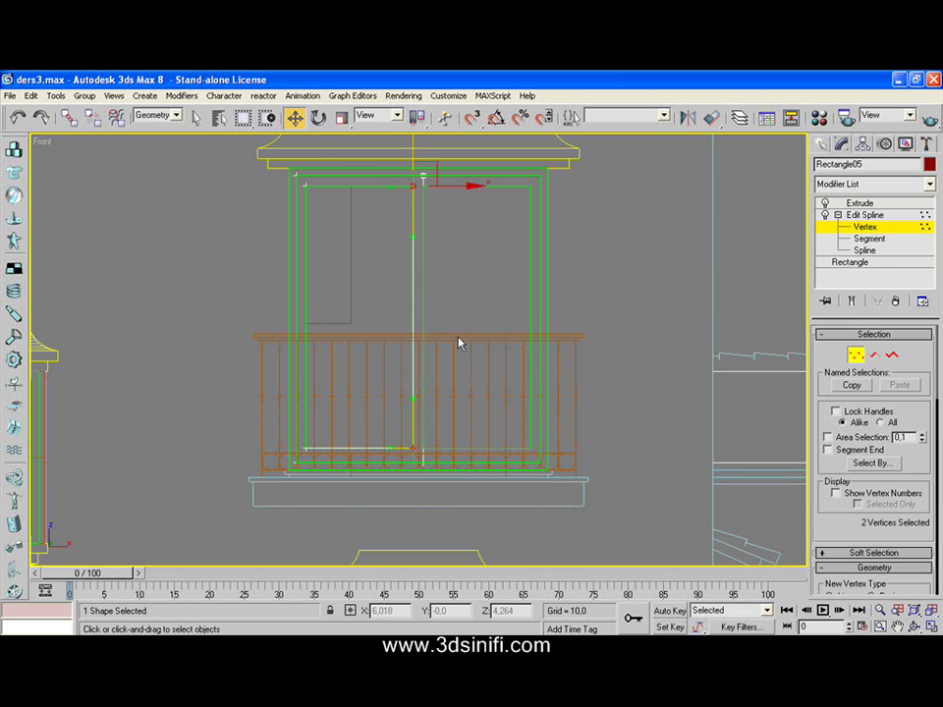
left_click_drag(455, 184, 458, 185)
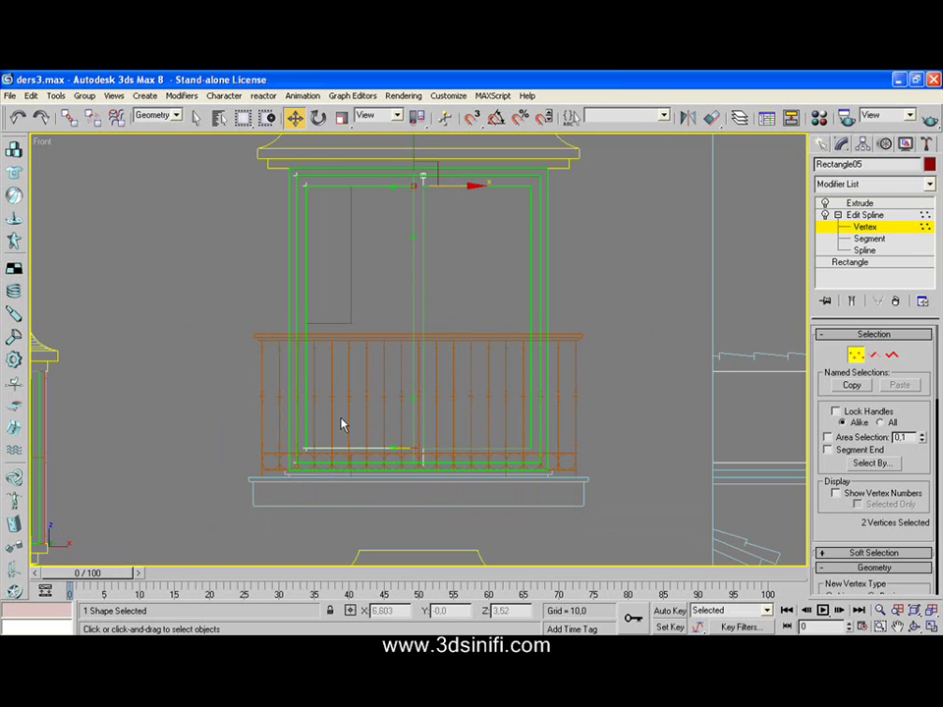
left_click(898, 626)
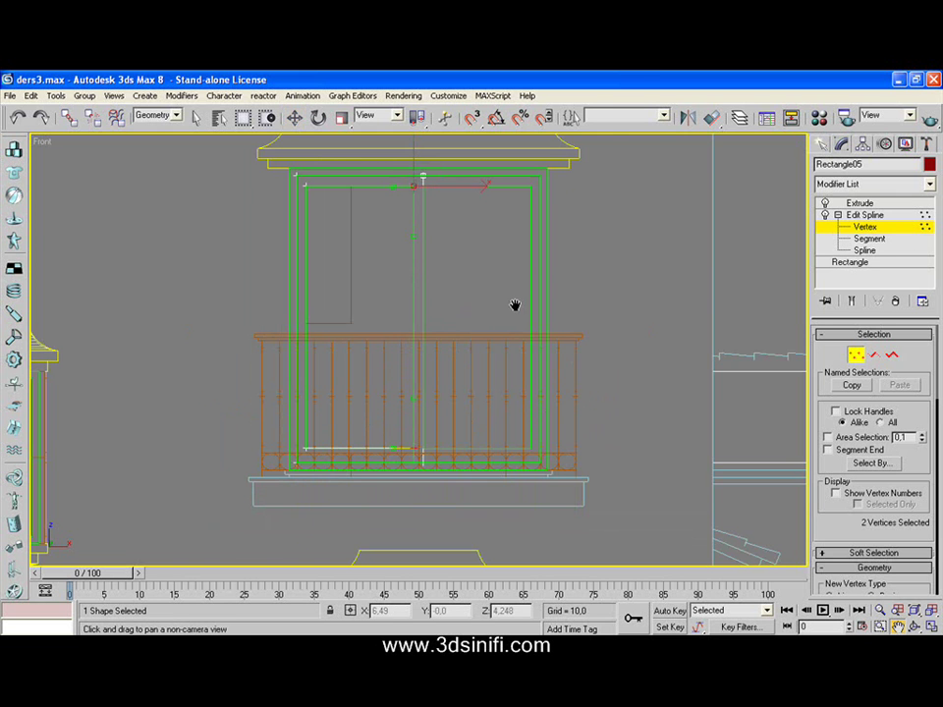
mouse_move(515, 305)
left_mouse_down()
mouse_move(501, 359)
mouse_move(448, 398)
mouse_move(437, 369)
left_mouse_up()
scroll(495, 370, "up", 2)
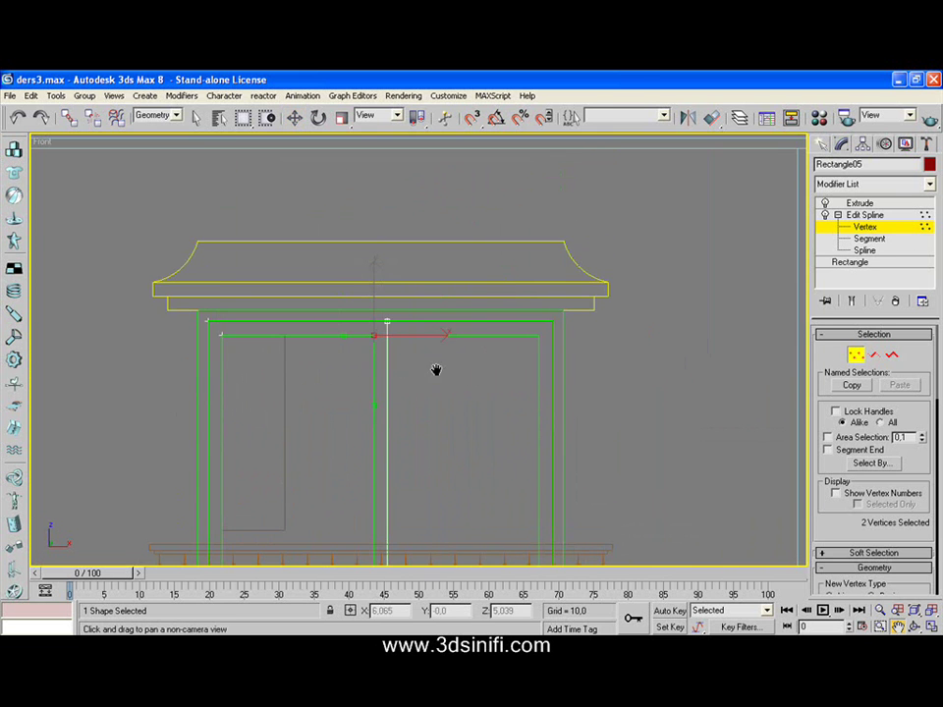
Nudge Rectangle05's inner-edge vertices right onto the centre post, then exit Vertex level.
left_click(294, 117)
scroll(423, 349, "down", 2)
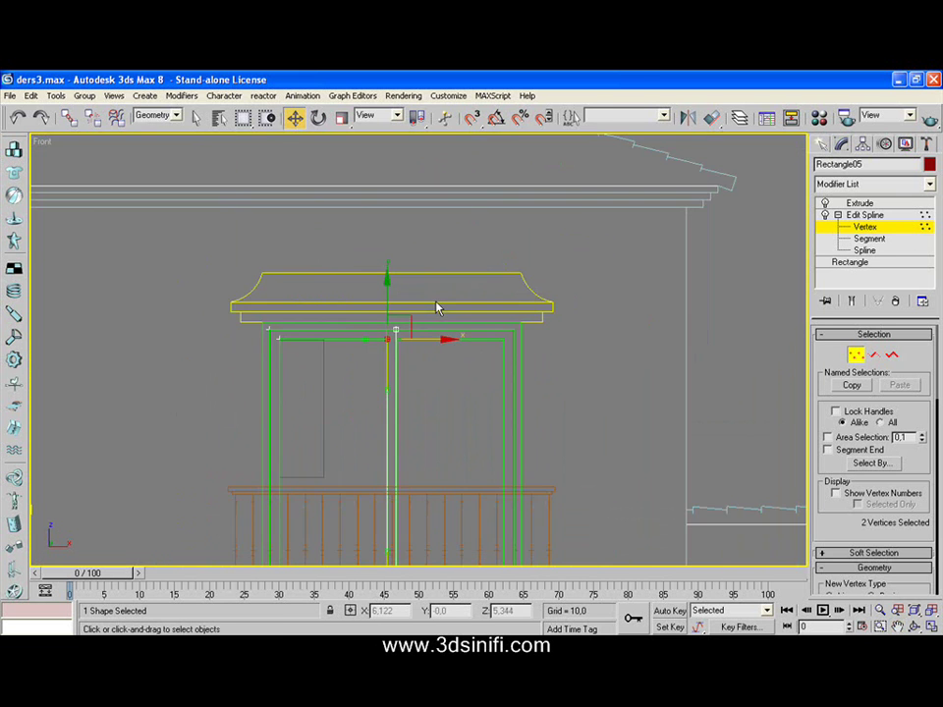
scroll(436, 307, "down", 2)
left_click_drag(431, 313, 402, 536)
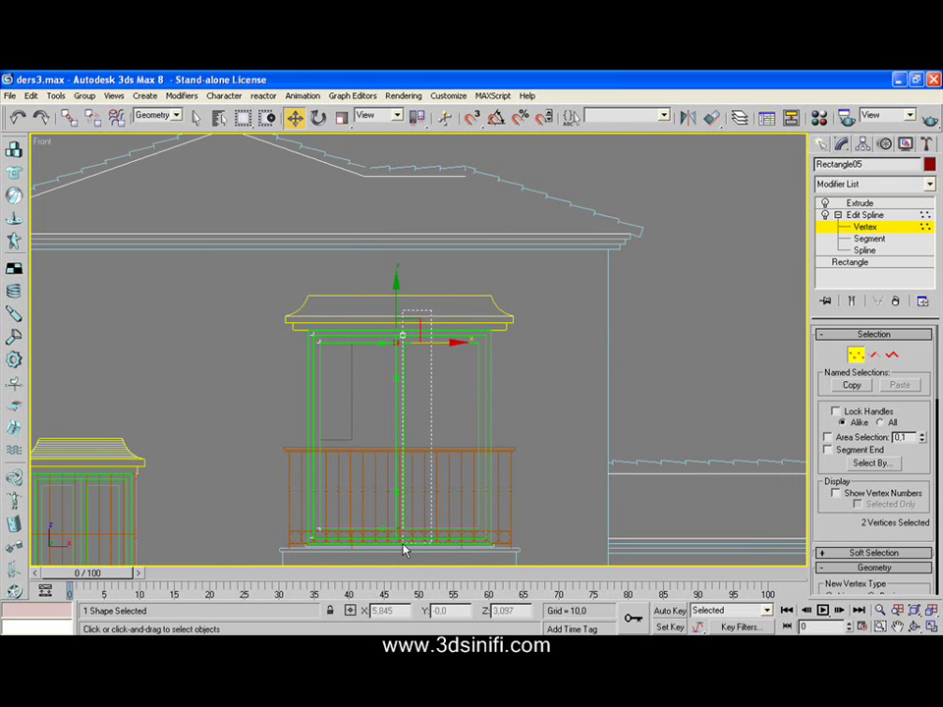
left_click(442, 335)
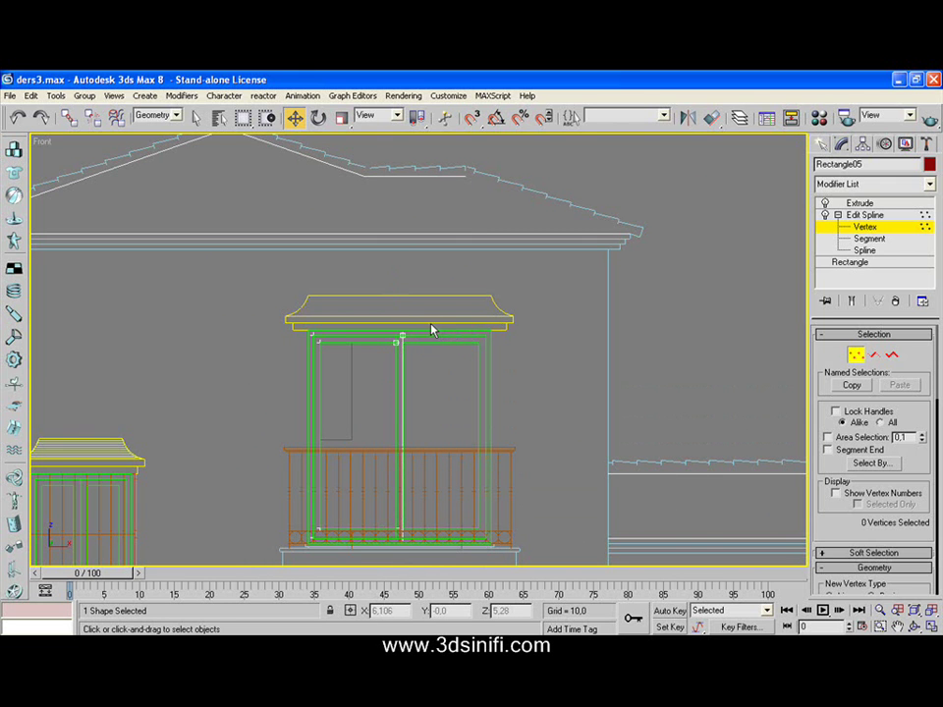
left_click_drag(430, 322, 402, 552)
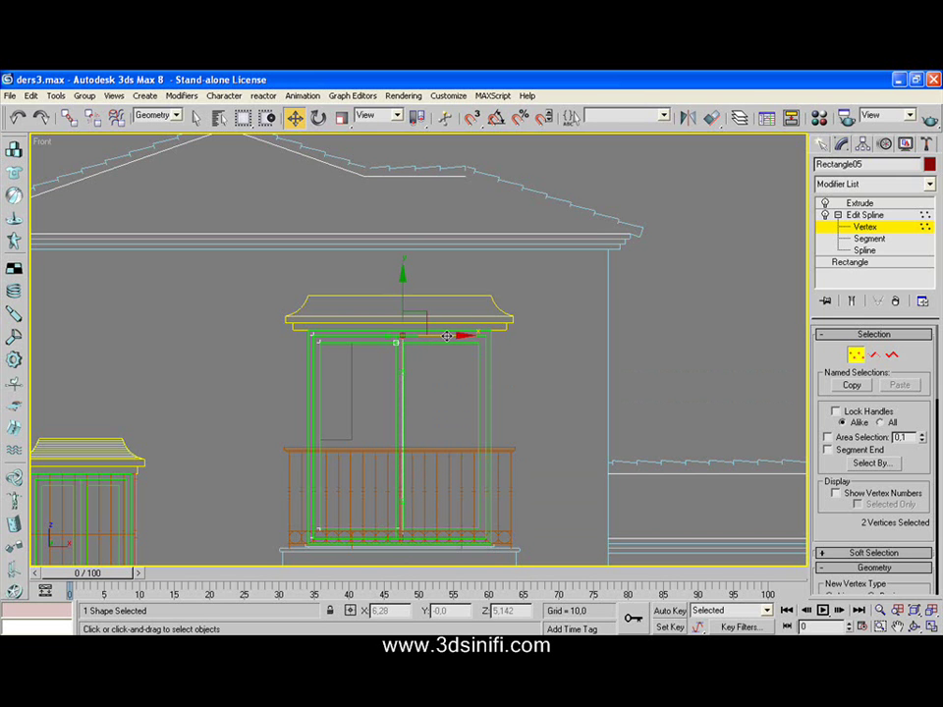
left_click_drag(447, 336, 446, 336)
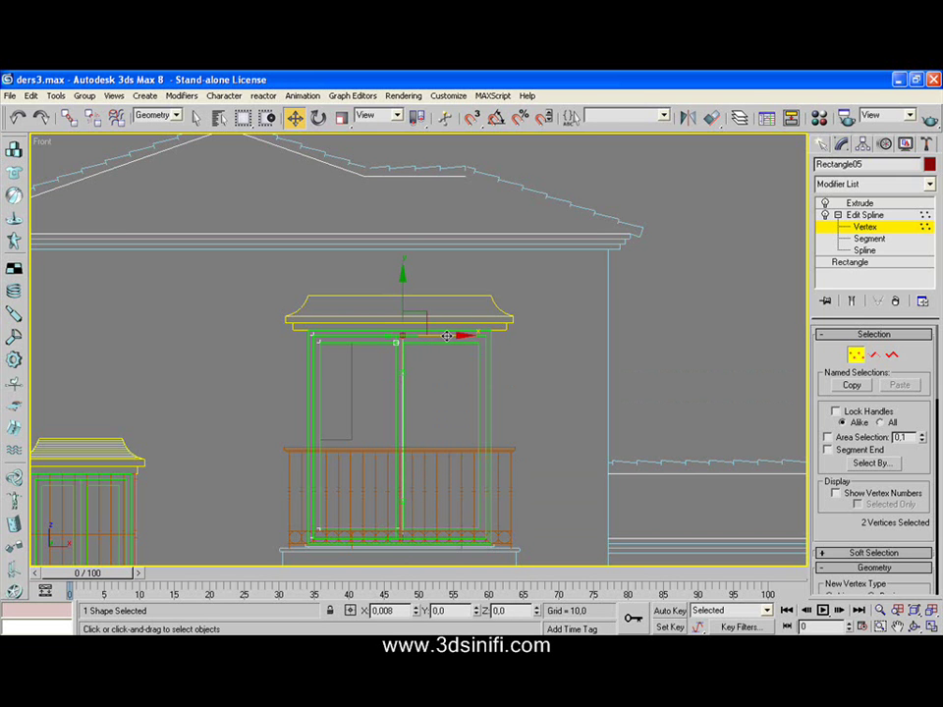
left_click(429, 404)
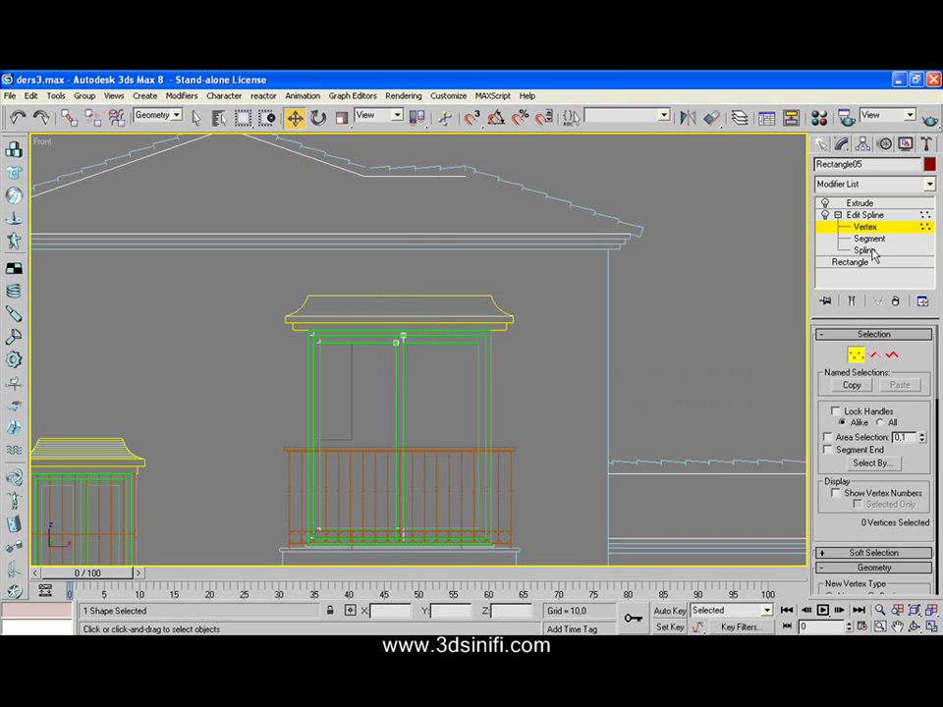
left_click(864, 215)
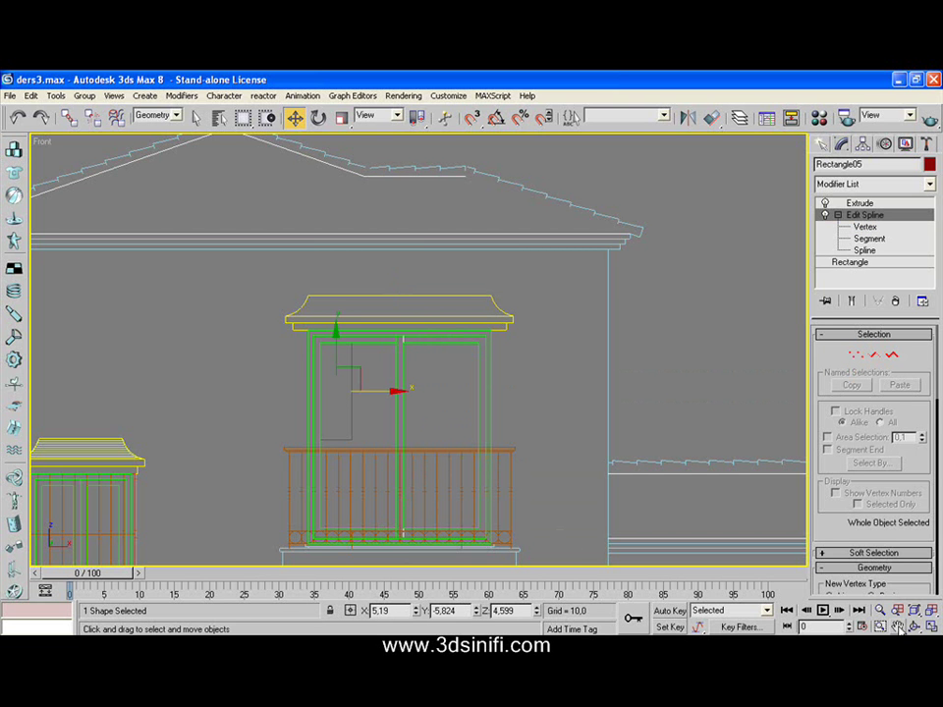
middle_click_drag(553, 484, 539, 461)
scroll(539, 461, "up", 3)
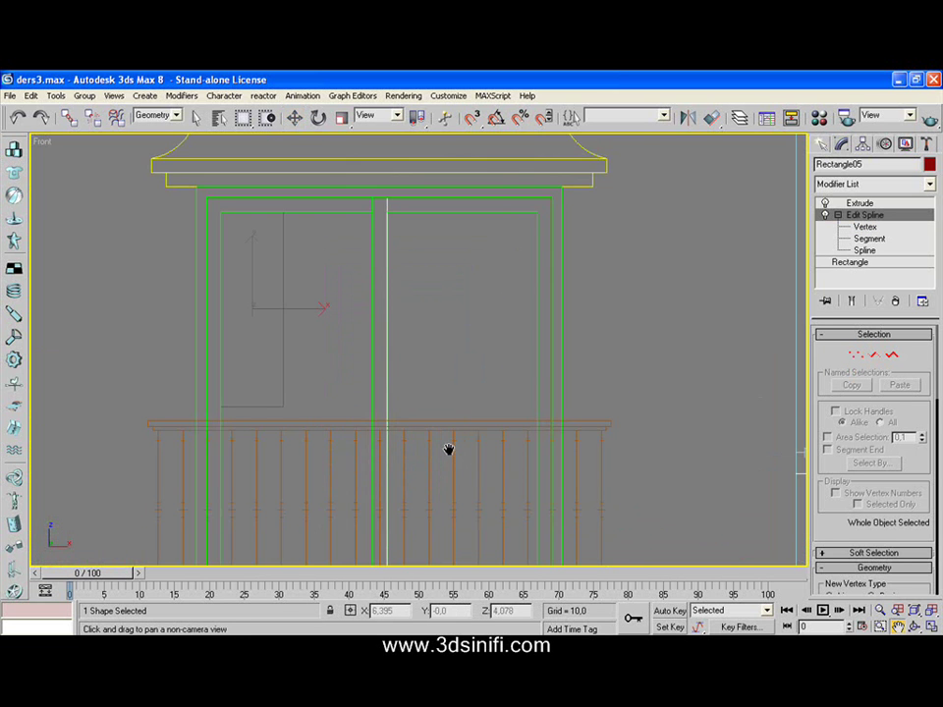